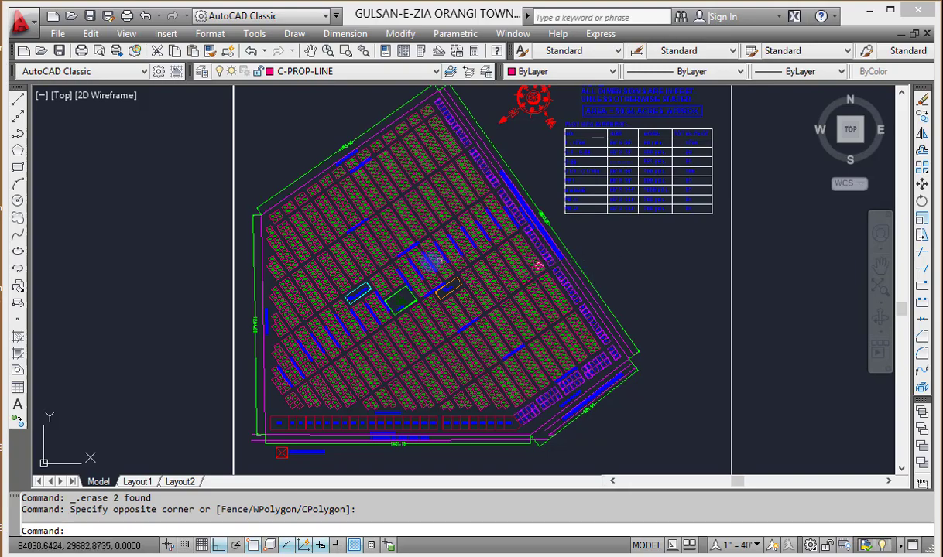
# Look over the numbered plots of the Orangi Town layout and switch to the drawing GULSHAN-E-ZIA BLOCK D.dwg.
pyautogui.scroll(3, 418, 267)
pyautogui.scroll(2, 421, 267)
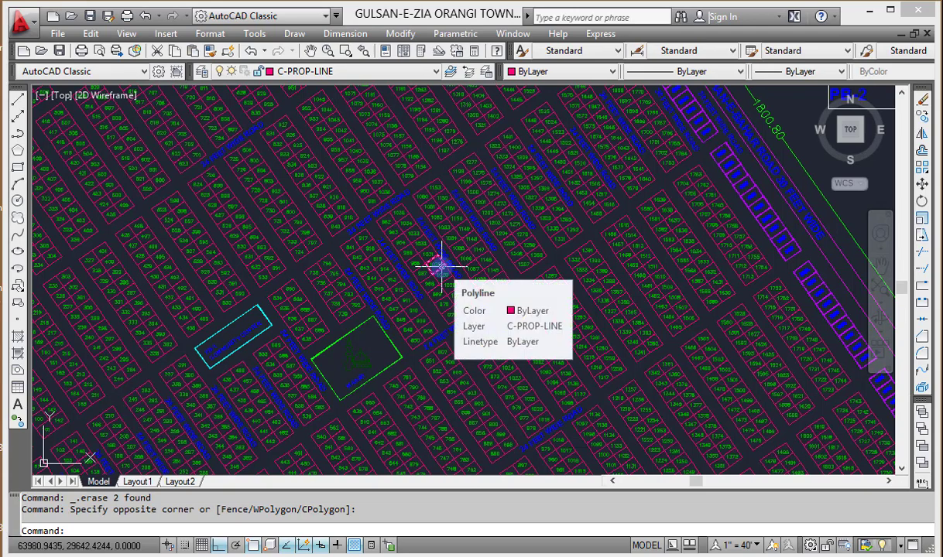
pyautogui.scroll(-3, 441, 267)
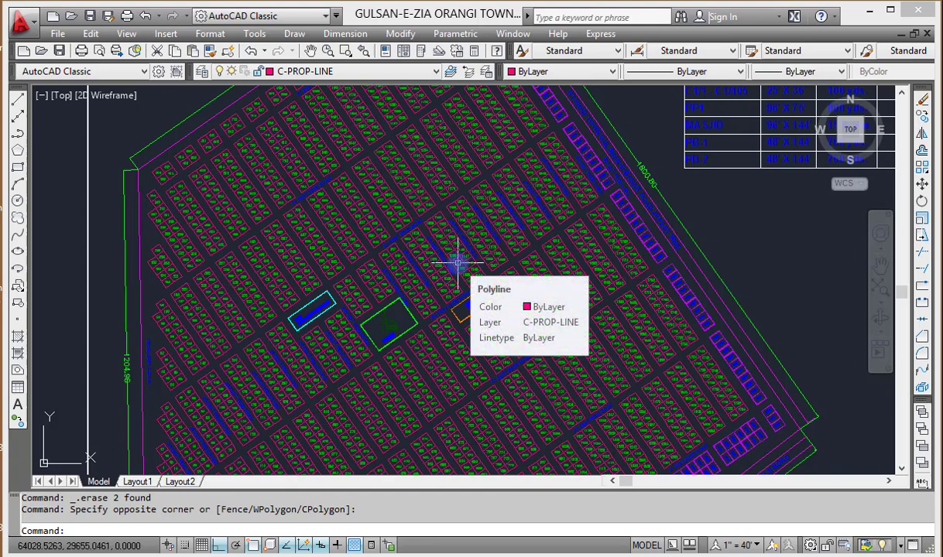
pyautogui.scroll(-3, 457, 263)
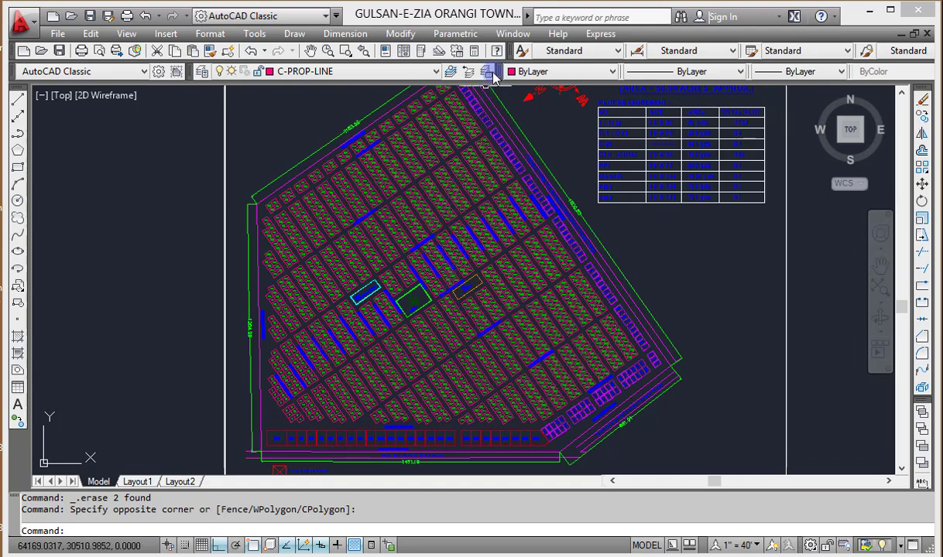
pyautogui.click(516, 38)
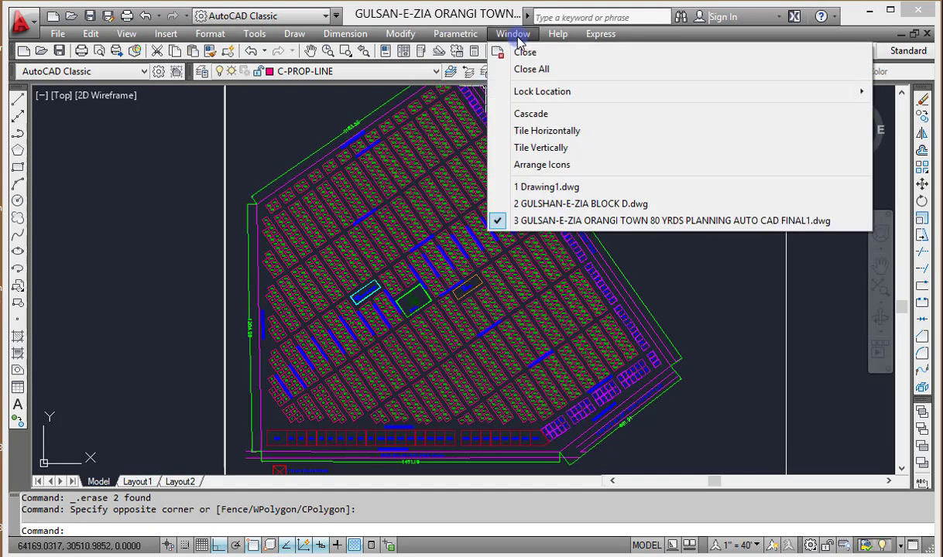
pyautogui.click(529, 202)
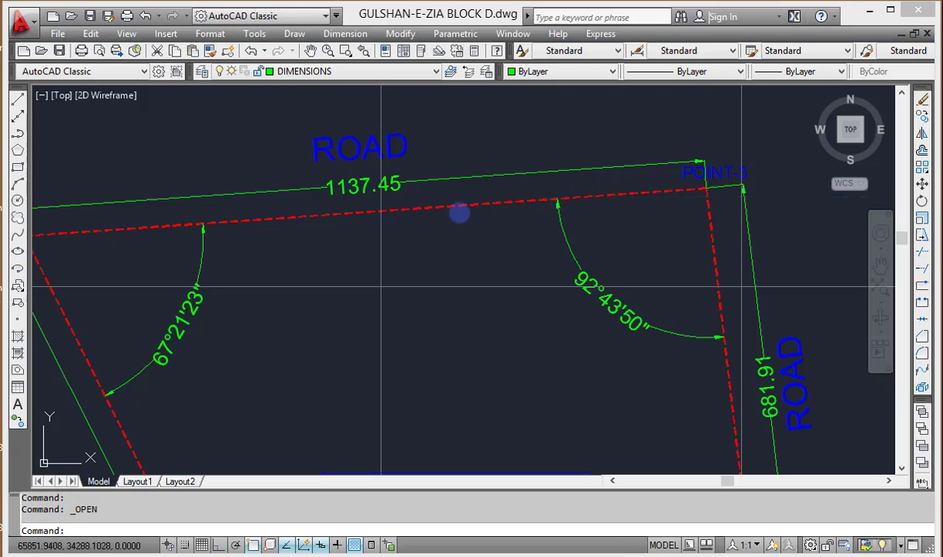
# Examine the Block D survey boundary around POINT-4 and along its road edge towards POINT-3.
pyautogui.scroll(-5, 459, 213)
pyautogui.scroll(3, 433, 280)
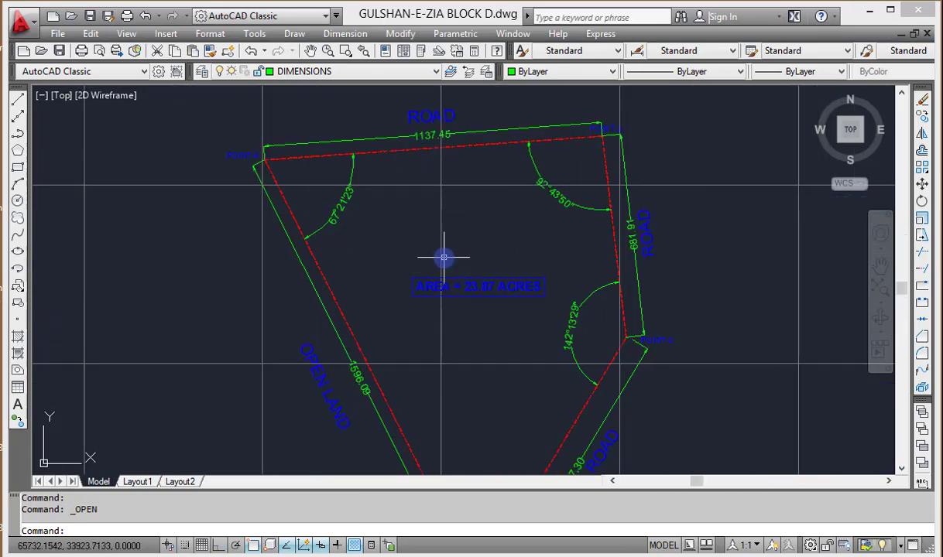
pyautogui.write('p')
pyautogui.press('Return')
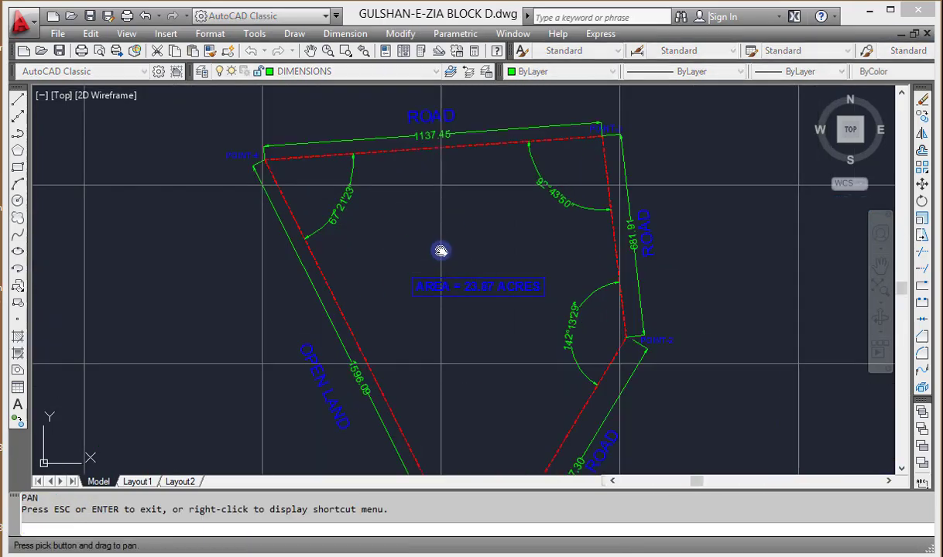
pyautogui.scroll(5, 266, 168)
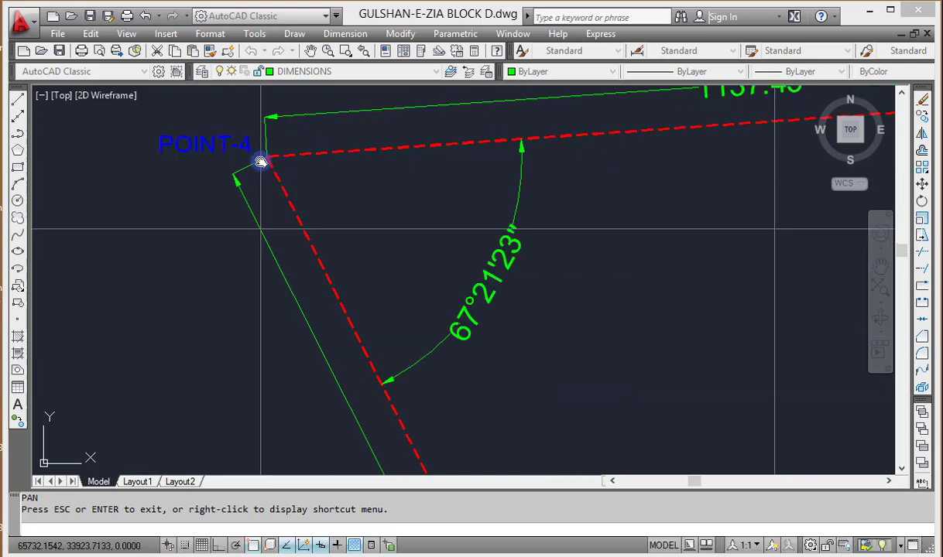
pyautogui.scroll(-2, 223, 181)
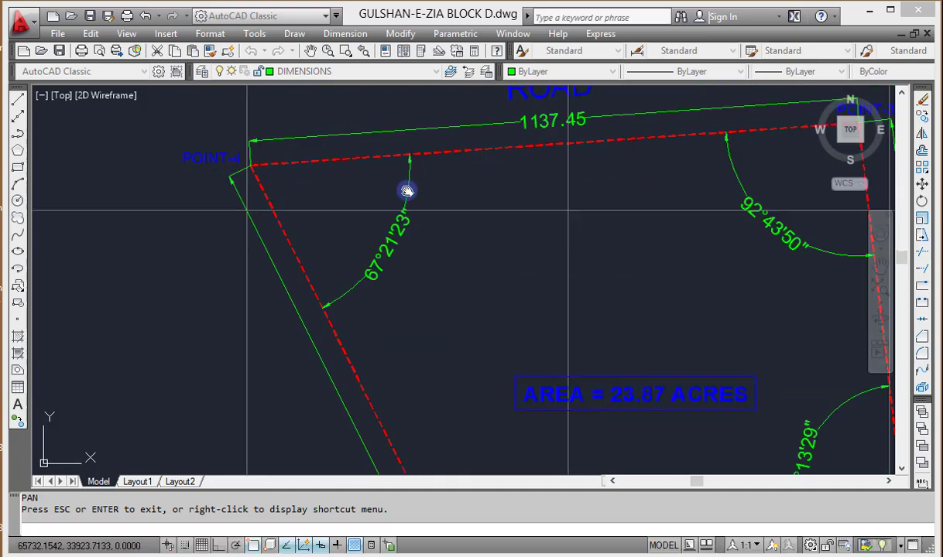
pyautogui.moveTo(568, 186)
pyautogui.mouseDown()
pyautogui.moveTo(498, 200)
pyautogui.moveTo(379, 194)
pyautogui.mouseUp()
pyautogui.scroll(-4, 608, 133)
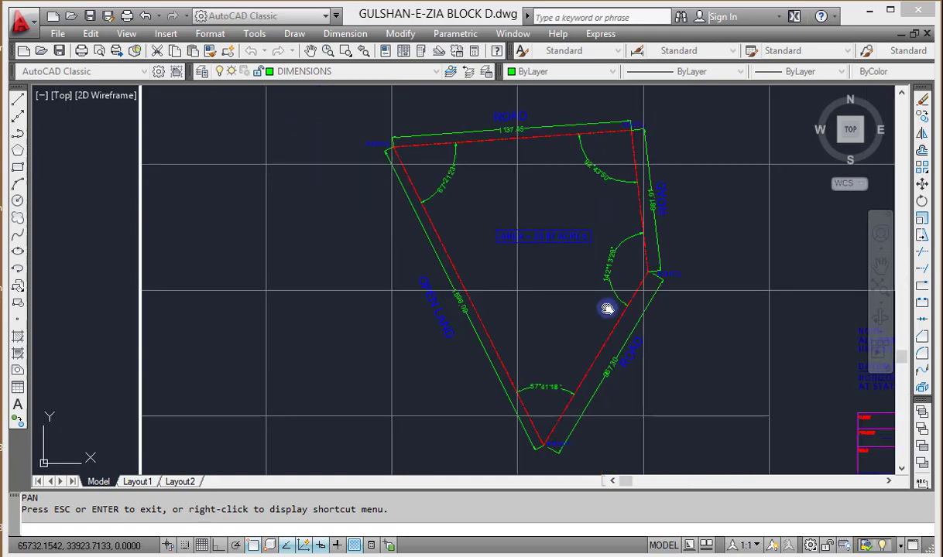
# Inspect the boundary corner at POINT-1 and the two sides running up from it.
pyautogui.scroll(5, 662, 255)
pyautogui.scroll(-5, 663, 247)
pyautogui.scroll(5, 559, 418)
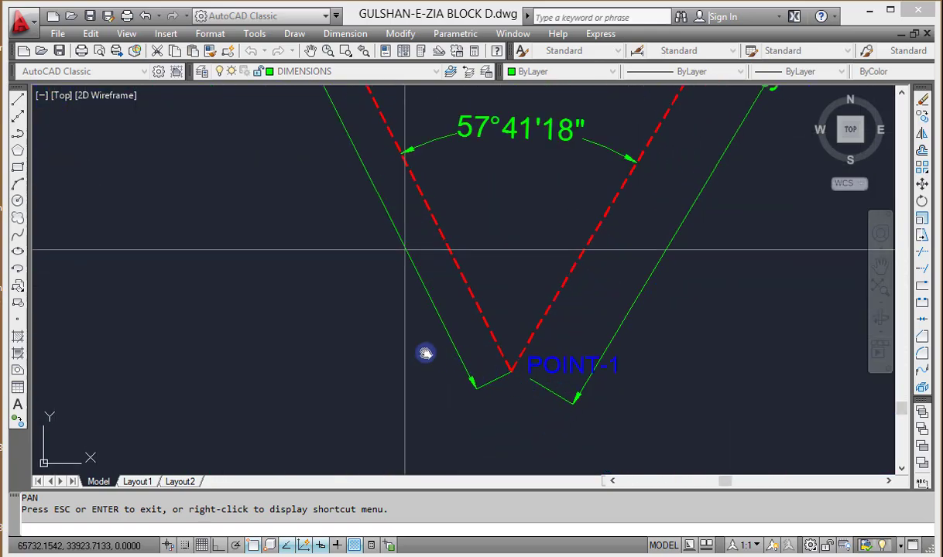
pyautogui.scroll(-4, 414, 341)
pyautogui.moveTo(436, 200); pyautogui.dragTo(467, 325)
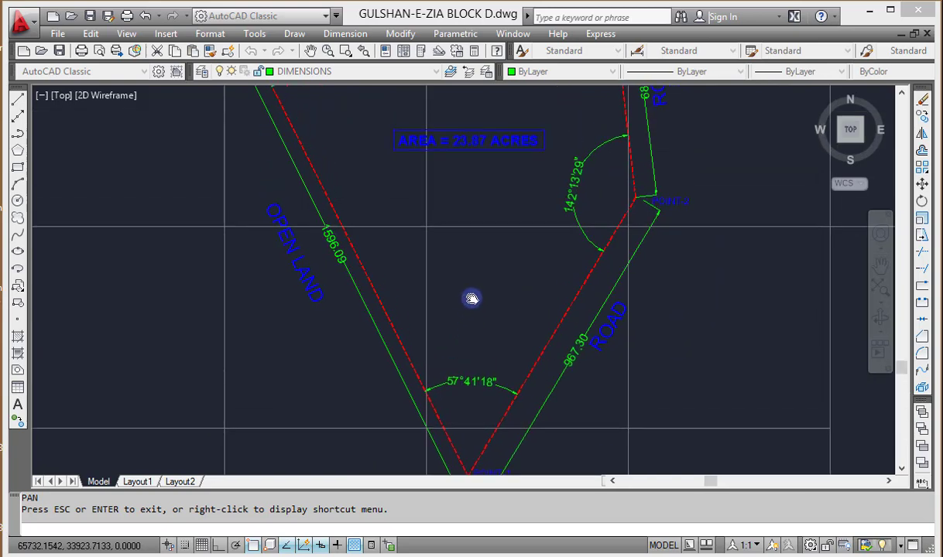
pyautogui.scroll(-2, 471, 289)
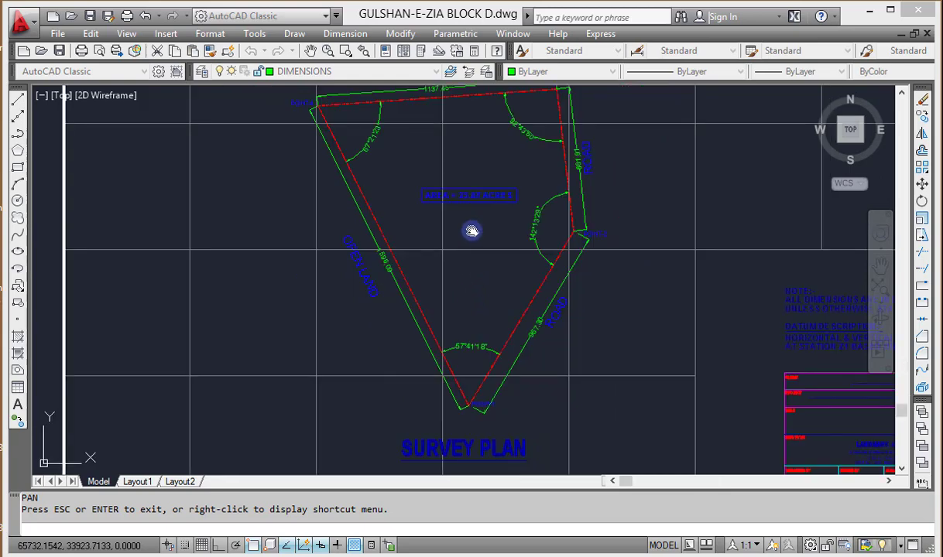
pyautogui.moveTo(471, 229); pyautogui.dragTo(442, 273)
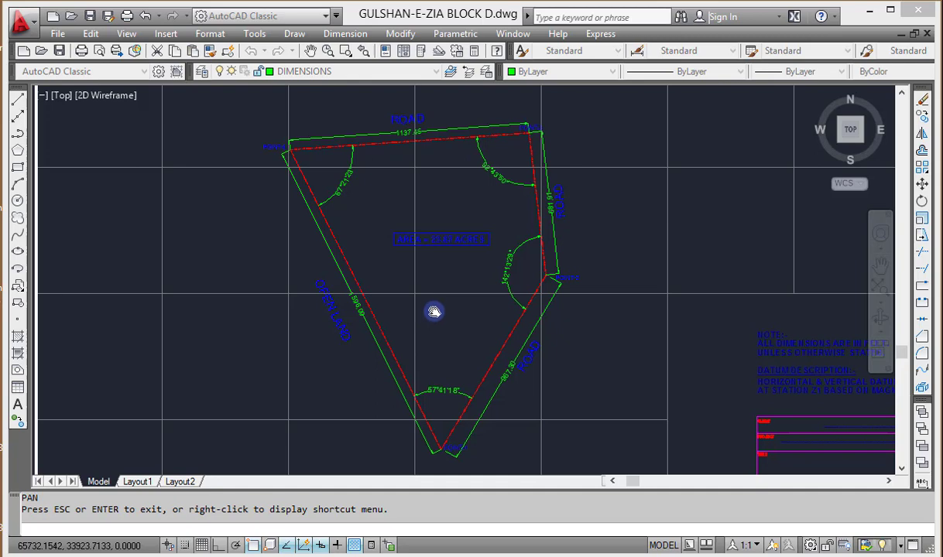
# Review the side lengths, corner angles and adjoining road and open-land labels of the whole survey plan.
pyautogui.scroll(3, 438, 253)
pyautogui.scroll(-2, 424, 270)
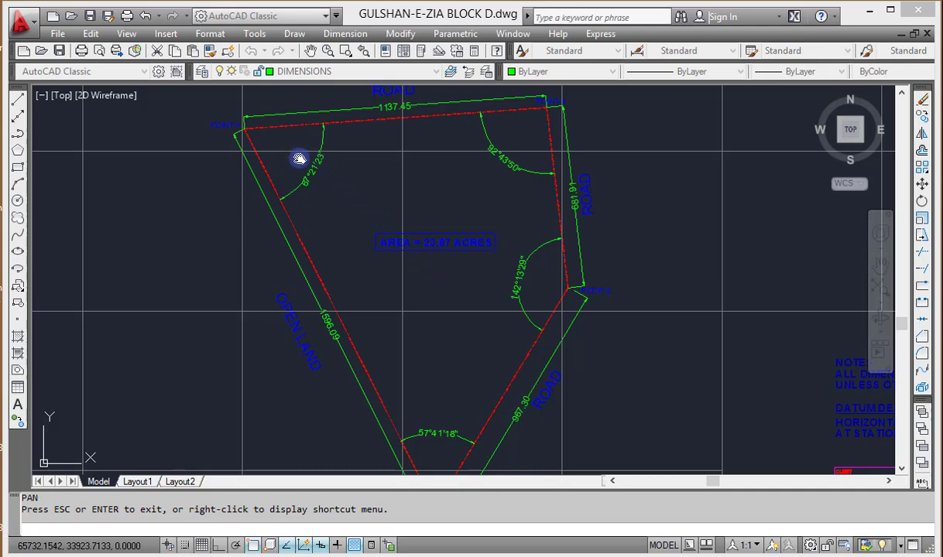
pyautogui.scroll(-2, 387, 246)
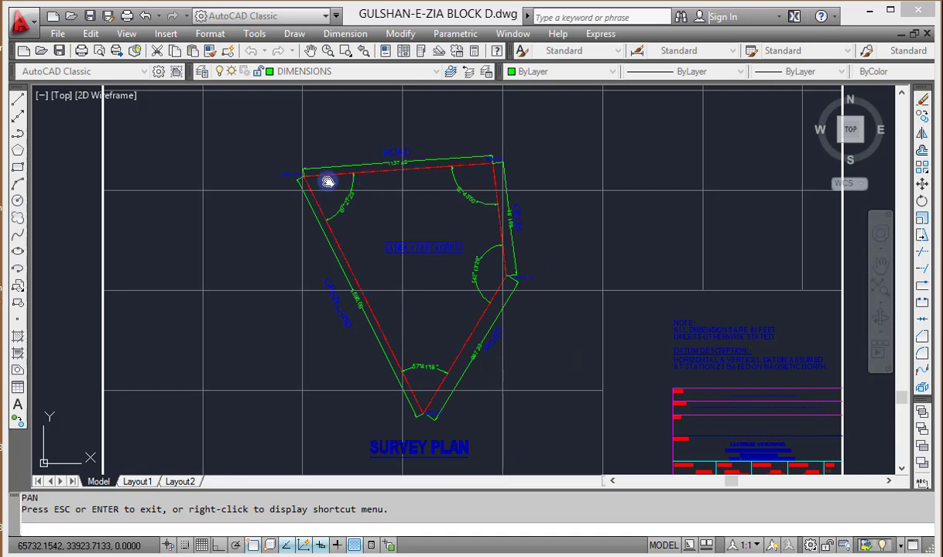
pyautogui.scroll(2, 331, 178)
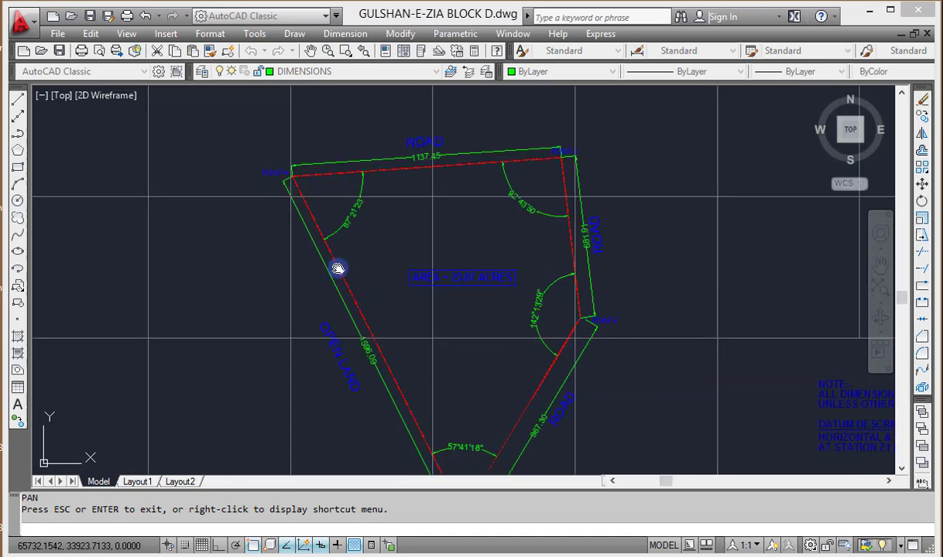
pyautogui.scroll(2, 352, 162)
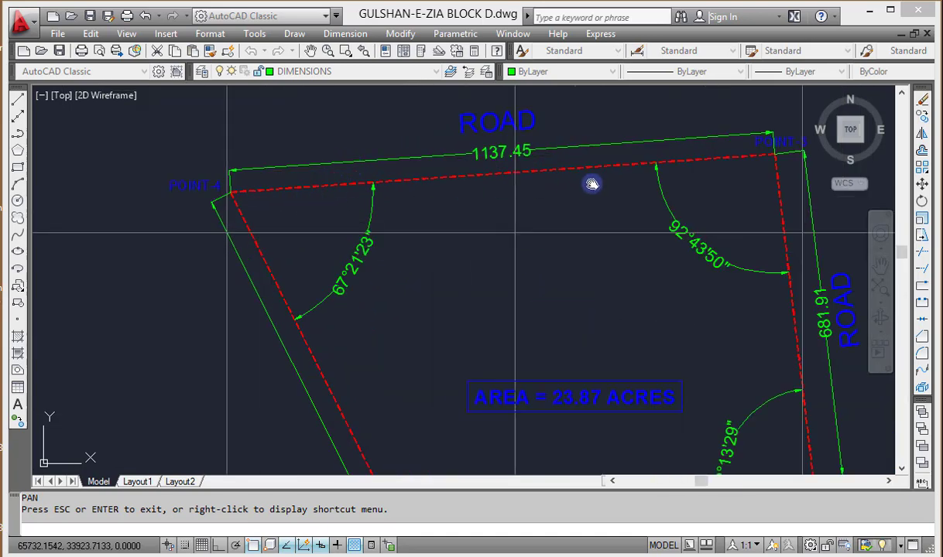
pyautogui.scroll(-3, 357, 236)
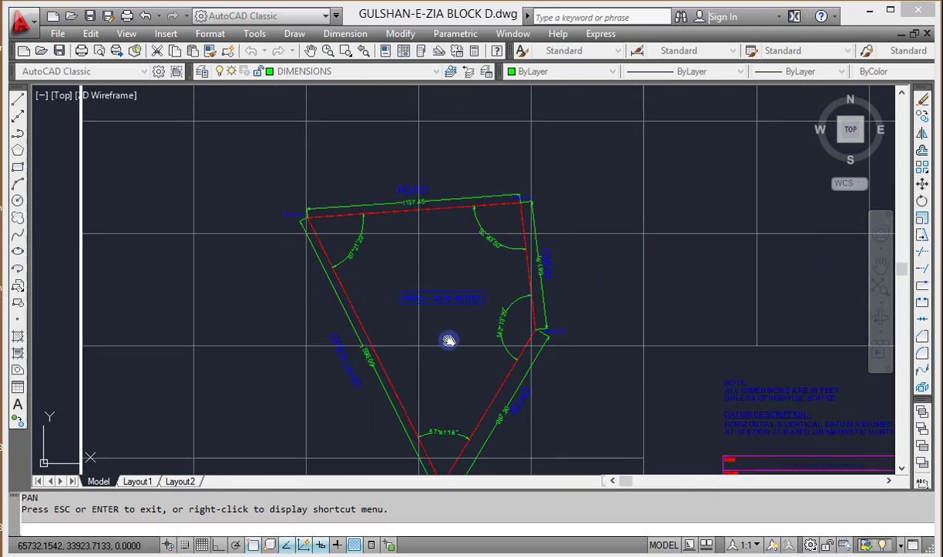
pyautogui.moveTo(440, 352); pyautogui.dragTo(424, 317)
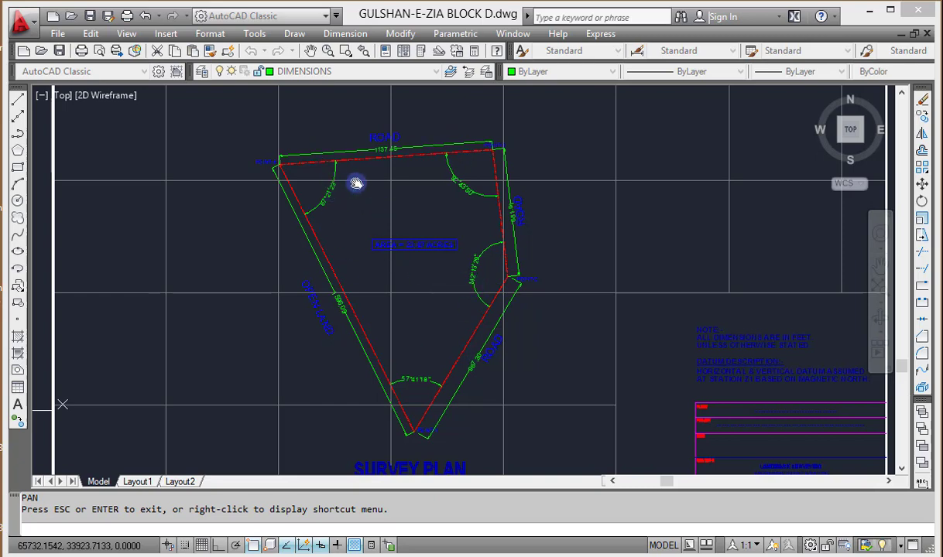
# Switch to GULSAN-E-ZIA ORANGI TOWN 80 YRDS PLANNING AUTO CAD FINAL1.dwg and inspect the numbered plots around the public buildings.
pyautogui.click(512, 34)
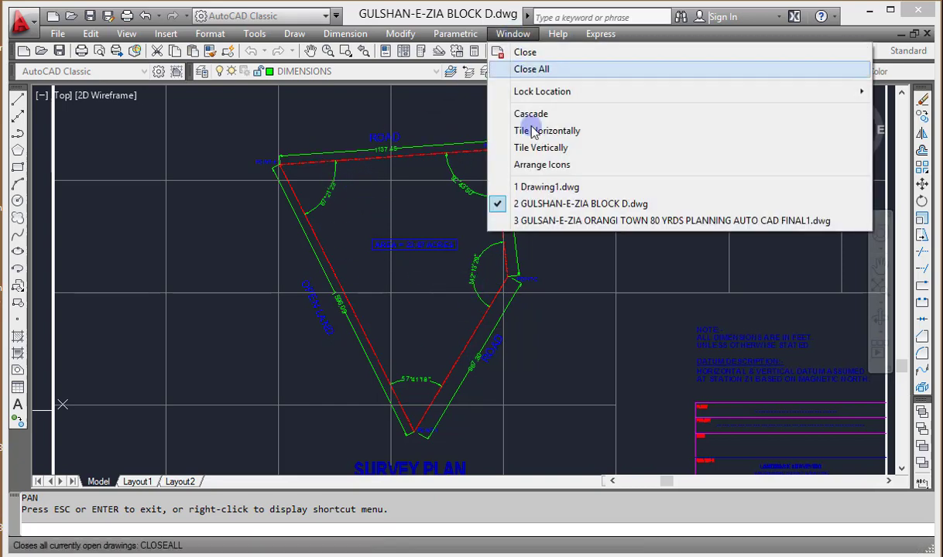
pyautogui.click(539, 222)
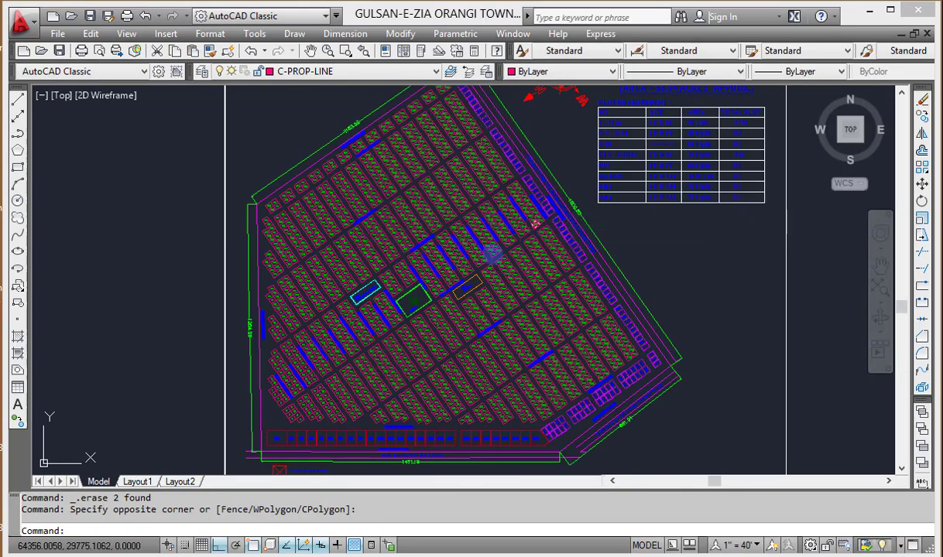
pyautogui.scroll(5, 332, 262)
pyautogui.scroll(4, 324, 232)
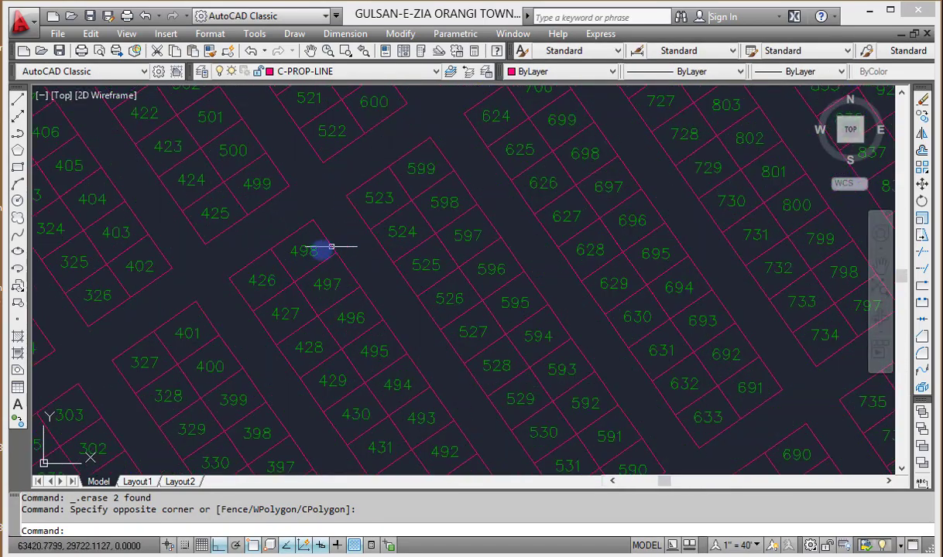
pyautogui.scroll(-4, 302, 238)
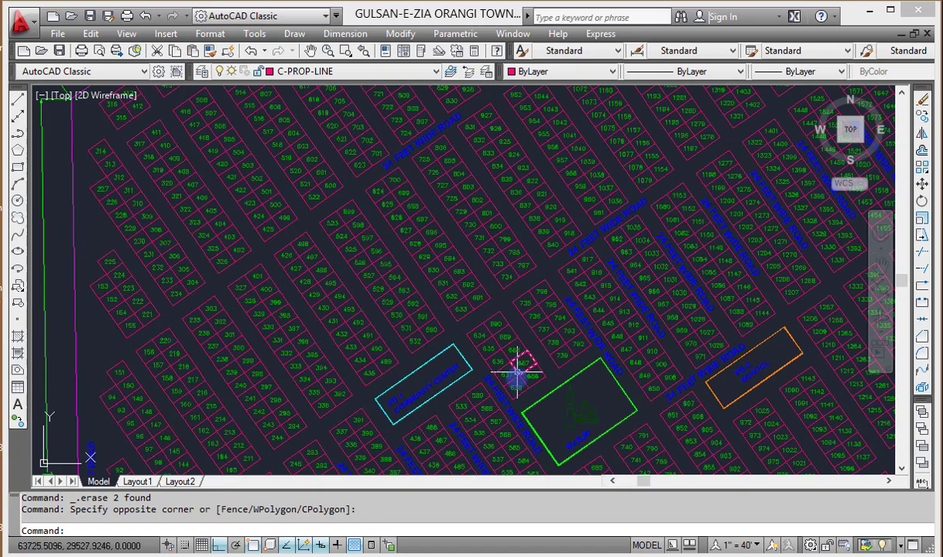
pyautogui.moveTo(517, 374)
pyautogui.mouseDown(button='middle')
pyautogui.moveTo(445, 320)
pyautogui.moveTo(410, 273)
pyautogui.mouseUp(button='middle')
pyautogui.moveTo(520, 399); pyautogui.dragTo(533, 321, button='middle')
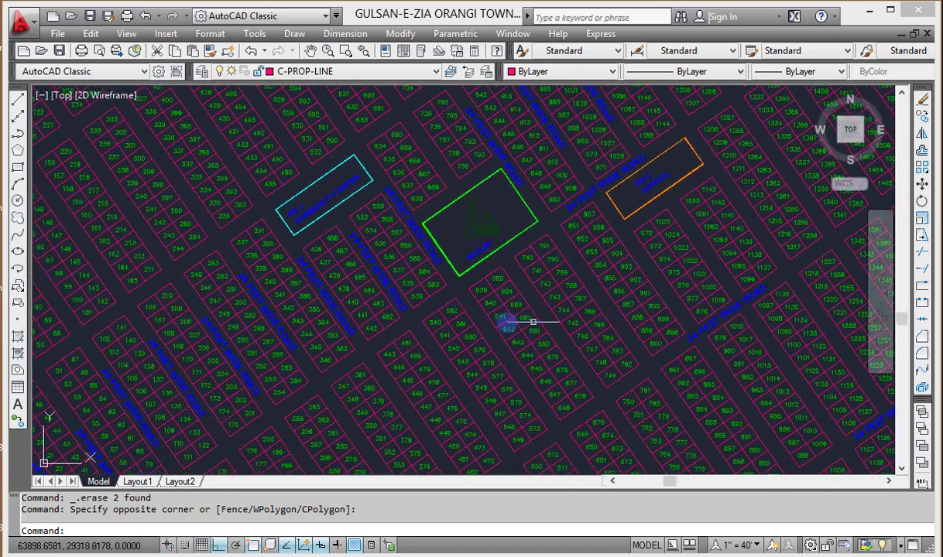
# Examine the plots along the 24 feet wide roads and the adjacent masjid site.
pyautogui.scroll(5, 348, 244)
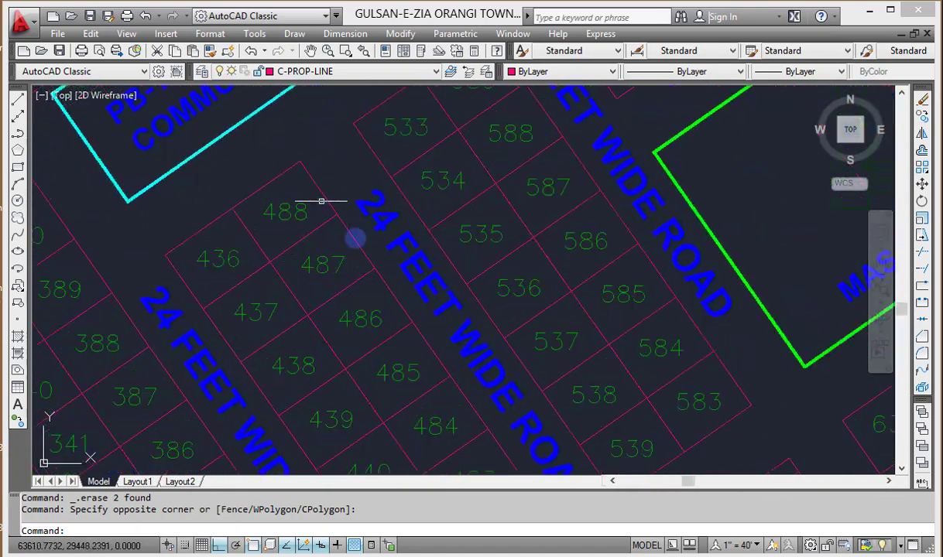
pyautogui.scroll(-2, 362, 252)
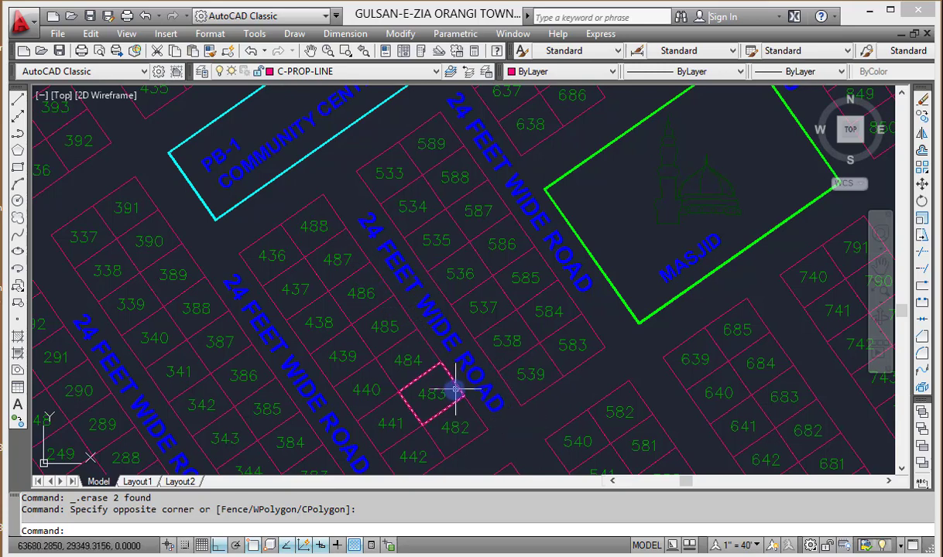
pyautogui.scroll(-2, 422, 302)
pyautogui.scroll(1, 634, 291)
pyautogui.moveTo(599, 237)
pyautogui.mouseDown(button='middle')
pyautogui.moveTo(561, 283)
pyautogui.moveTo(459, 301)
pyautogui.mouseUp(button='middle')
pyautogui.scroll(2, 447, 295)
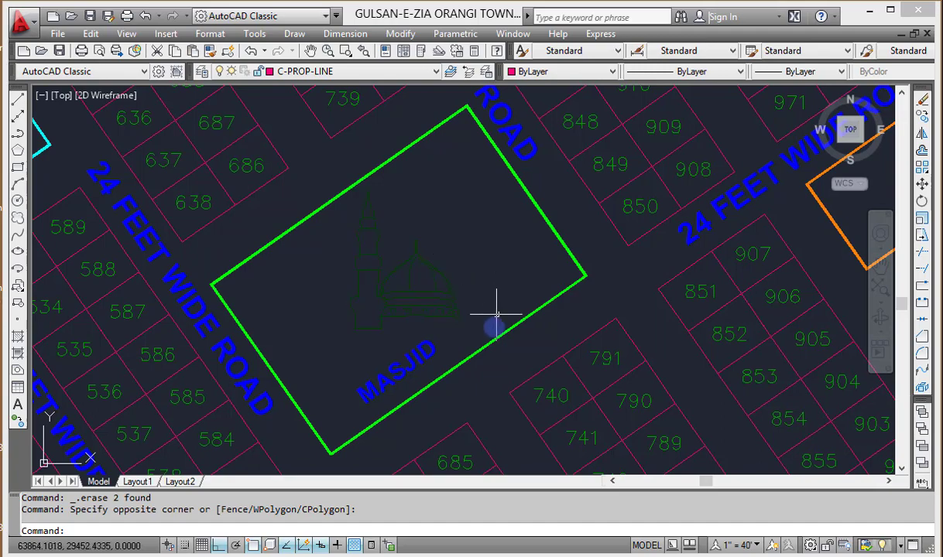
pyautogui.scroll(-2, 401, 300)
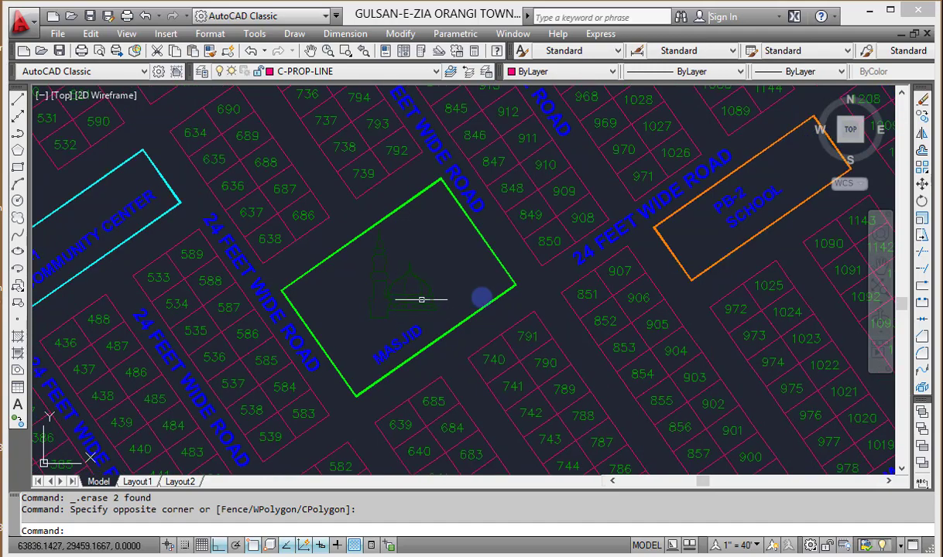
# Inspect the PB-2 school site and the PB-1 community center site.
pyautogui.moveTo(499, 307); pyautogui.dragTo(266, 334, button='middle')
pyautogui.scroll(2, 499, 245)
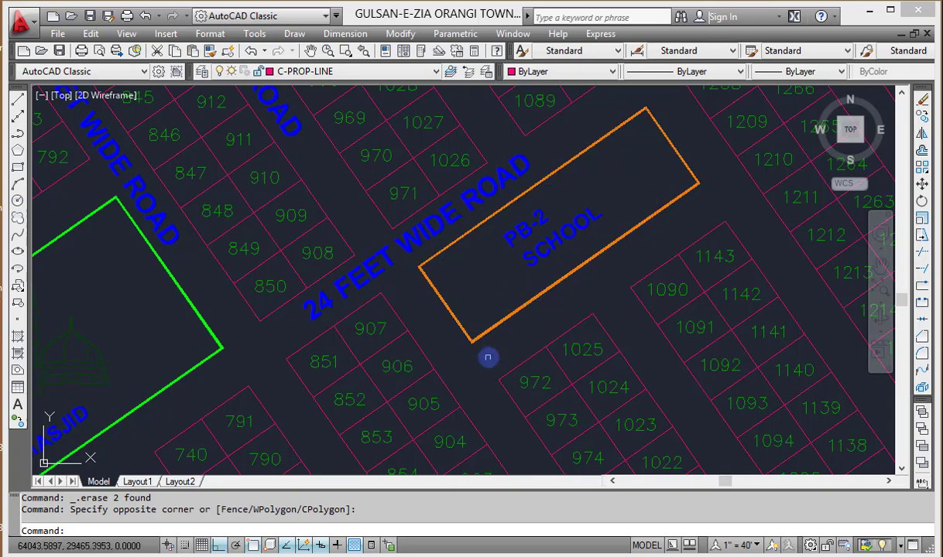
pyautogui.scroll(-5, 488, 356)
pyautogui.scroll(5, 143, 316)
pyautogui.moveTo(209, 307); pyautogui.dragTo(375, 301, button='middle')
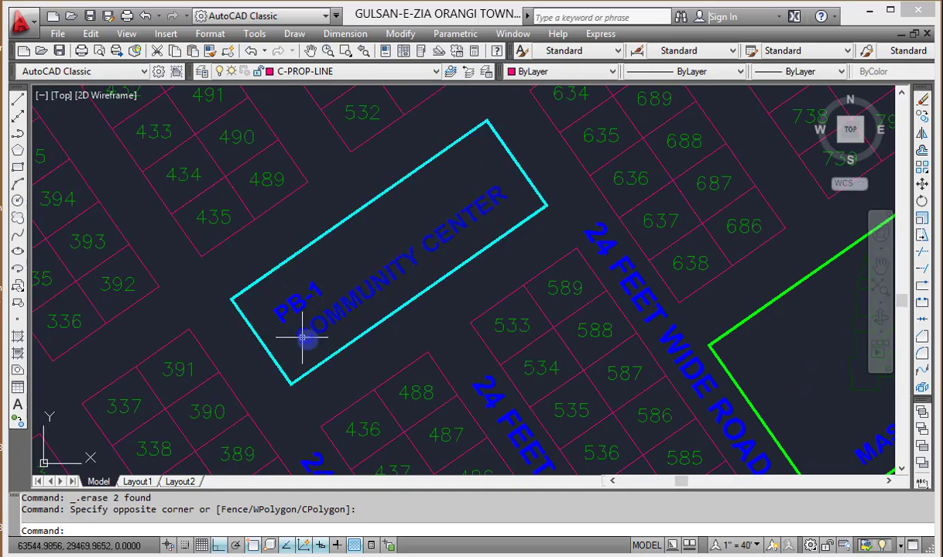
# Review how the community center, masjid and school sites sit among the surrounding plot blocks and roads.
pyautogui.scroll(-2, 302, 337)
pyautogui.scroll(-4, 408, 279)
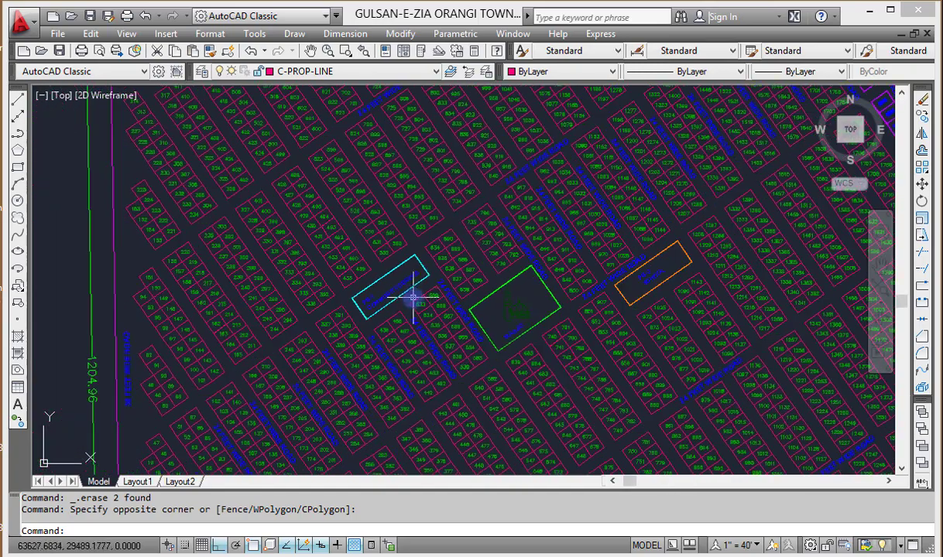
pyautogui.scroll(5, 422, 279)
pyautogui.scroll(-3, 432, 285)
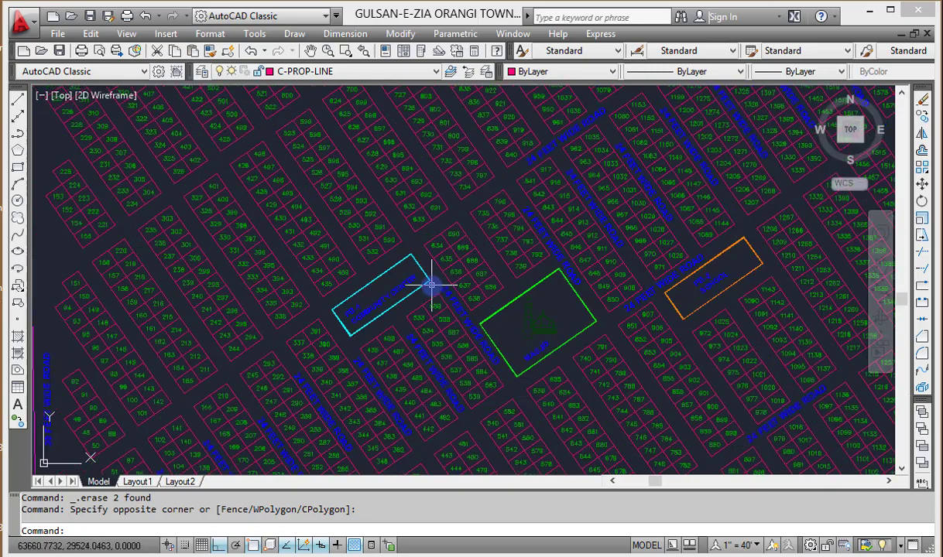
pyautogui.scroll(-2, 431, 285)
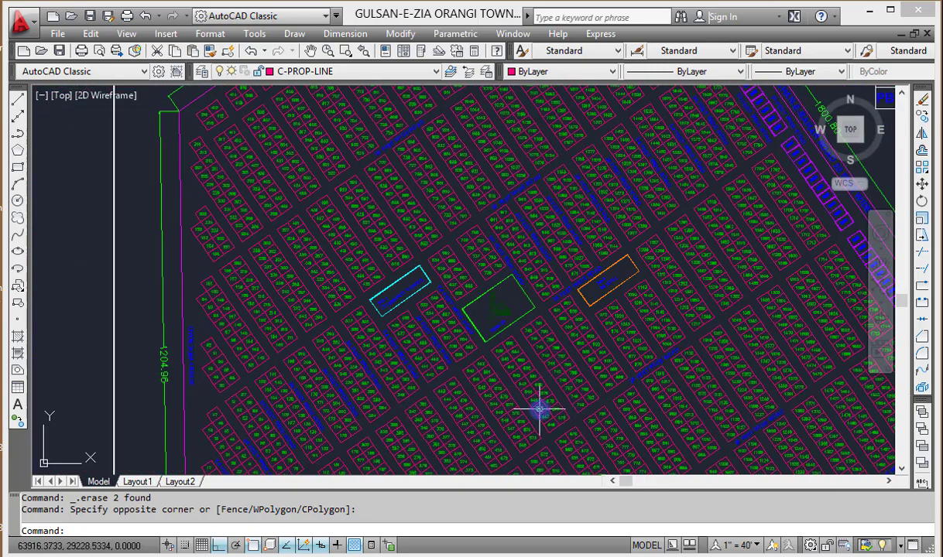
pyautogui.moveTo(540, 410); pyautogui.dragTo(513, 284, button='middle')
pyautogui.moveTo(484, 356); pyautogui.dragTo(484, 296, button='middle')
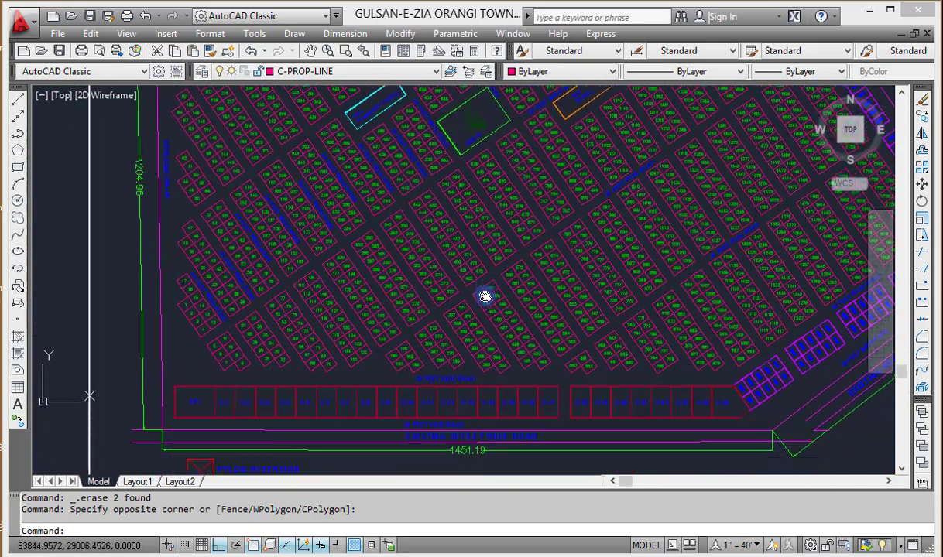
# Examine the C-numbered plot row along the existing 30 feet wide road, the adjoining numbered plots and the boundary dimension.
pyautogui.scroll(1, 484, 297)
pyautogui.scroll(4, 332, 385)
pyautogui.moveTo(406, 410); pyautogui.dragTo(329, 352, button='middle')
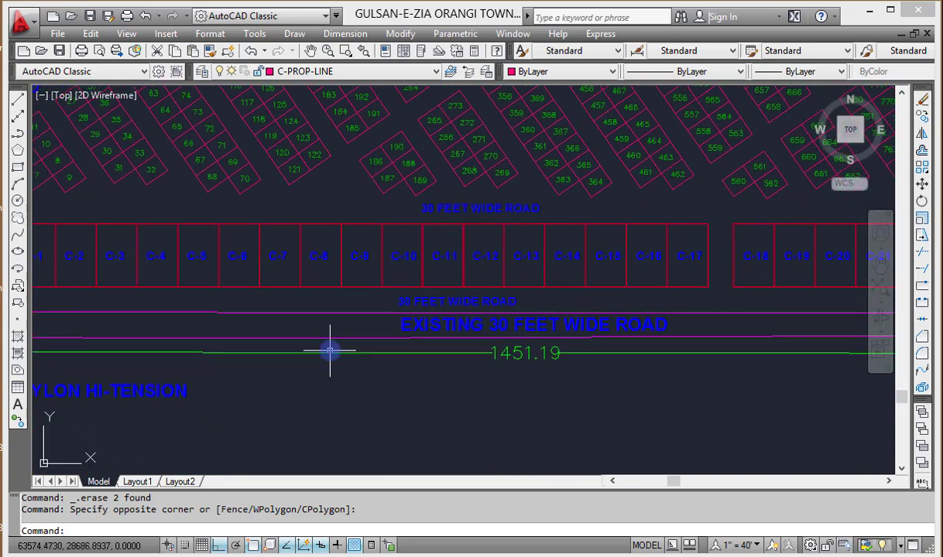
pyautogui.moveTo(505, 354); pyautogui.dragTo(312, 350, button='middle')
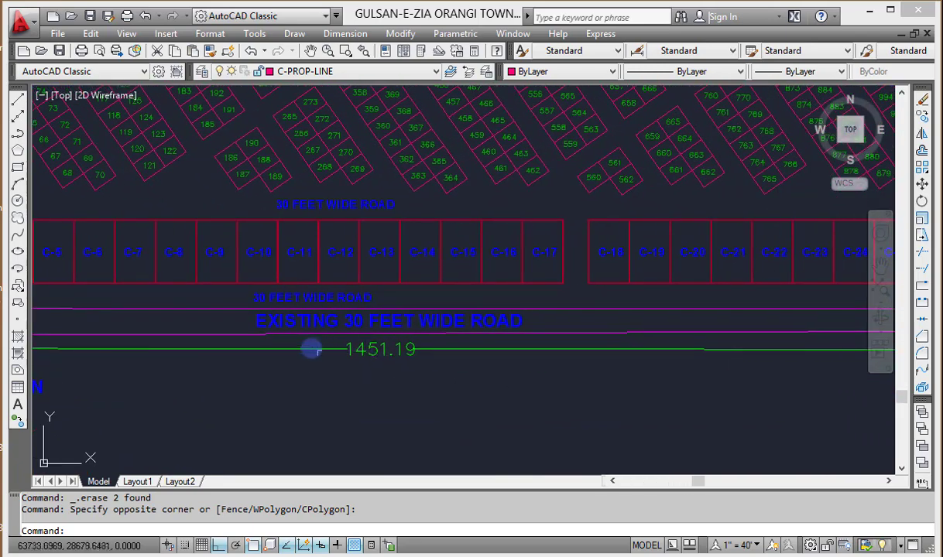
pyautogui.scroll(1, 312, 349)
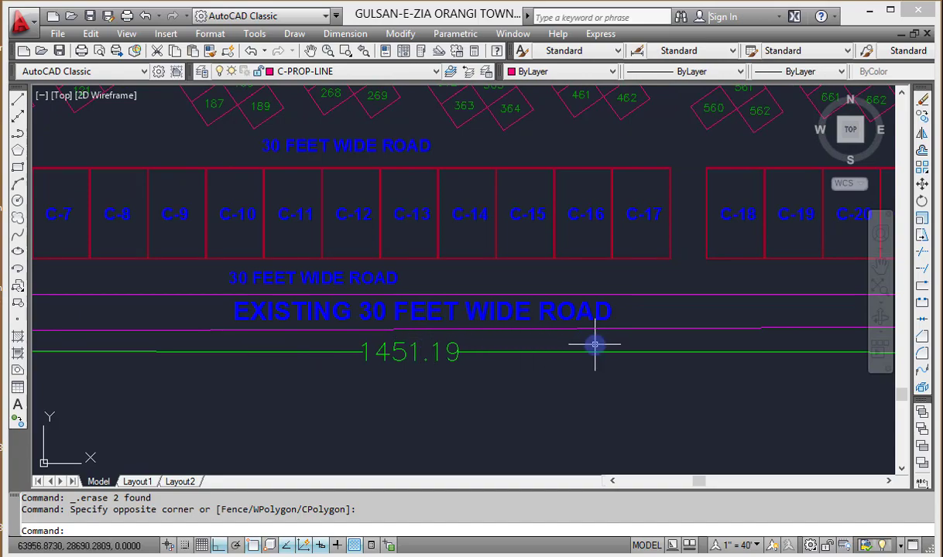
pyautogui.scroll(-4, 594, 345)
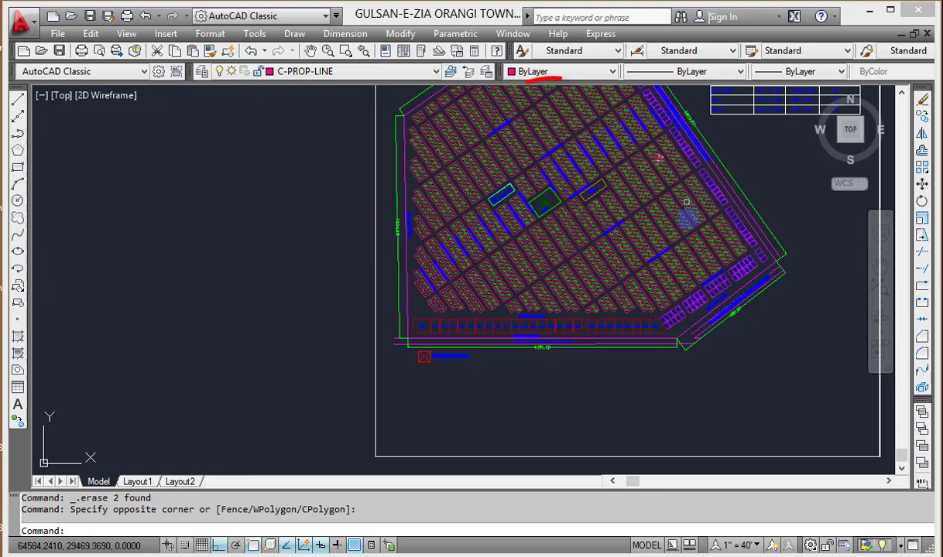
pyautogui.scroll(5, 514, 307)
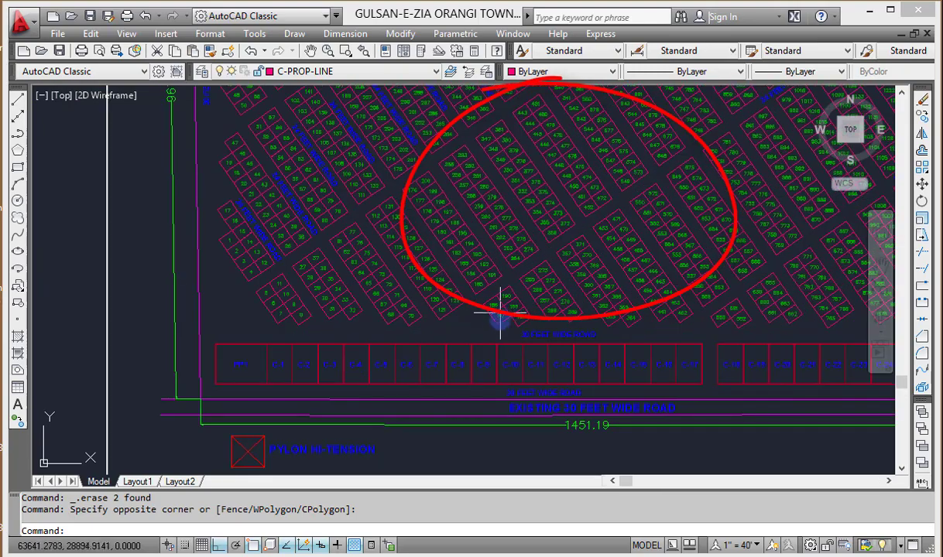
pyautogui.moveTo(500, 311)
pyautogui.mouseDown(button='middle')
pyautogui.moveTo(406, 274)
pyautogui.moveTo(385, 252)
pyautogui.mouseUp(button='middle')
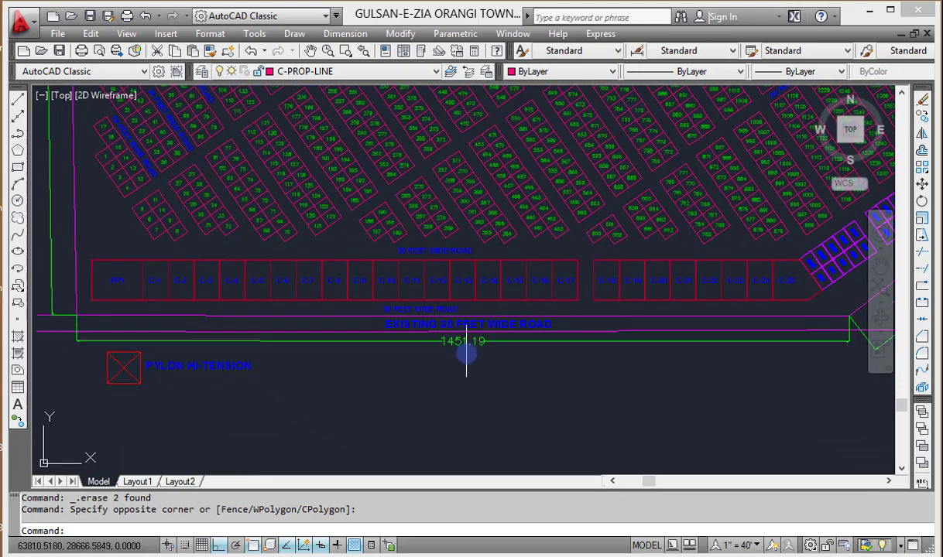
pyautogui.scroll(2, 466, 358)
pyautogui.scroll(-4, 456, 358)
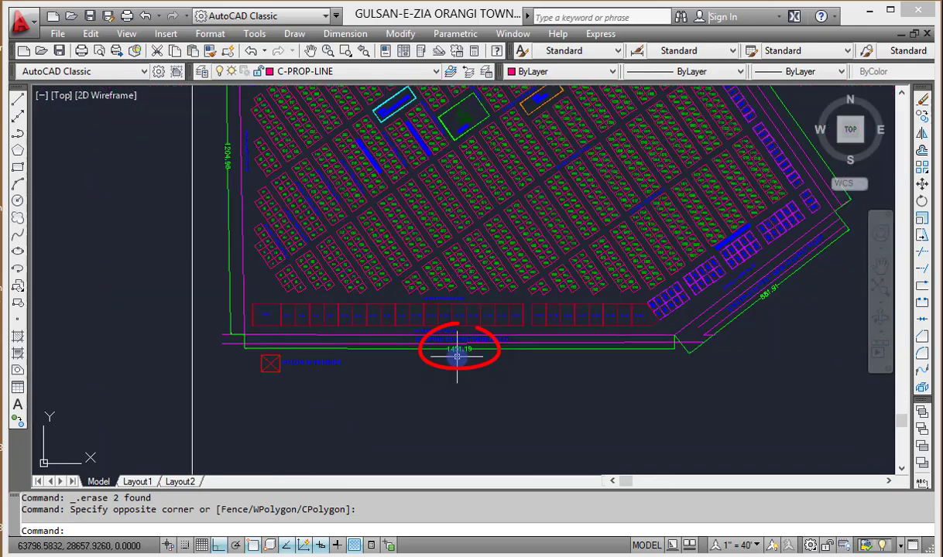
# Survey the remaining boundary sides of the scheme, including the plots along the Gulshan-e-Bihar road.
pyautogui.moveTo(242, 216); pyautogui.dragTo(244, 326, button='middle')
pyautogui.scroll(5, 245, 325)
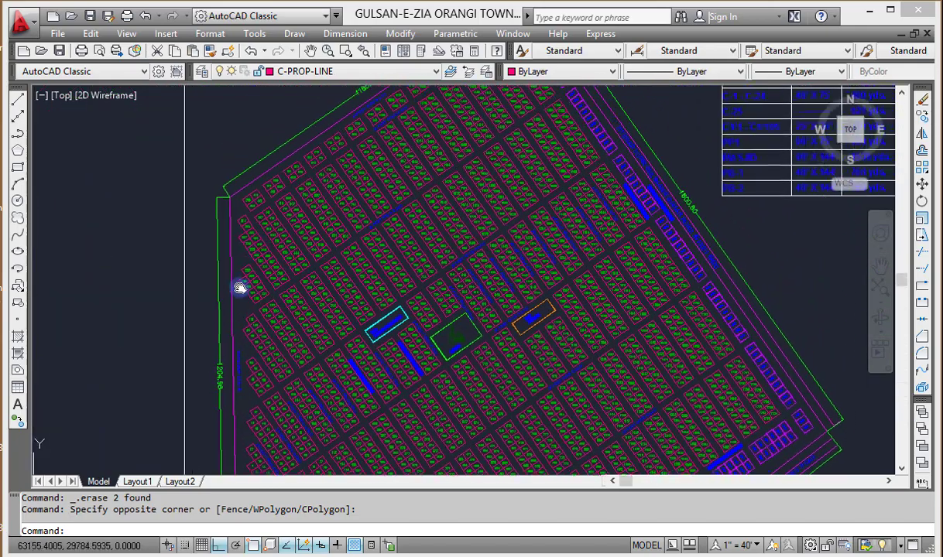
pyautogui.scroll(-6, 288, 247)
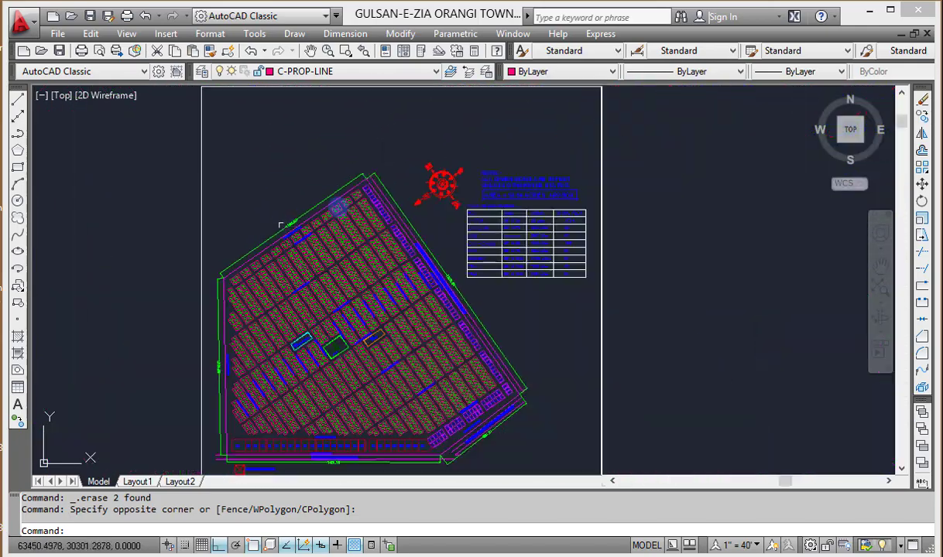
pyautogui.scroll(3, 408, 277)
pyautogui.scroll(2, 520, 309)
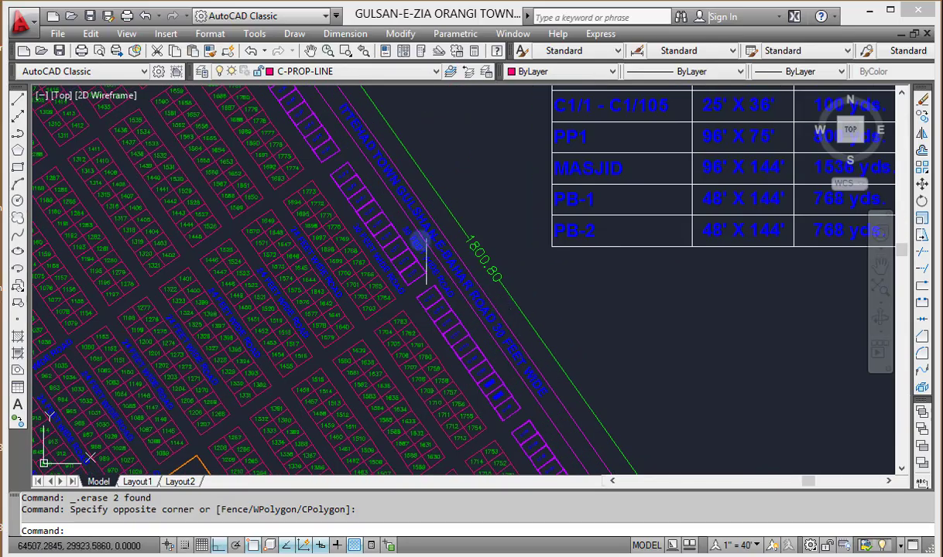
pyautogui.scroll(-3, 431, 242)
pyautogui.scroll(-3, 464, 321)
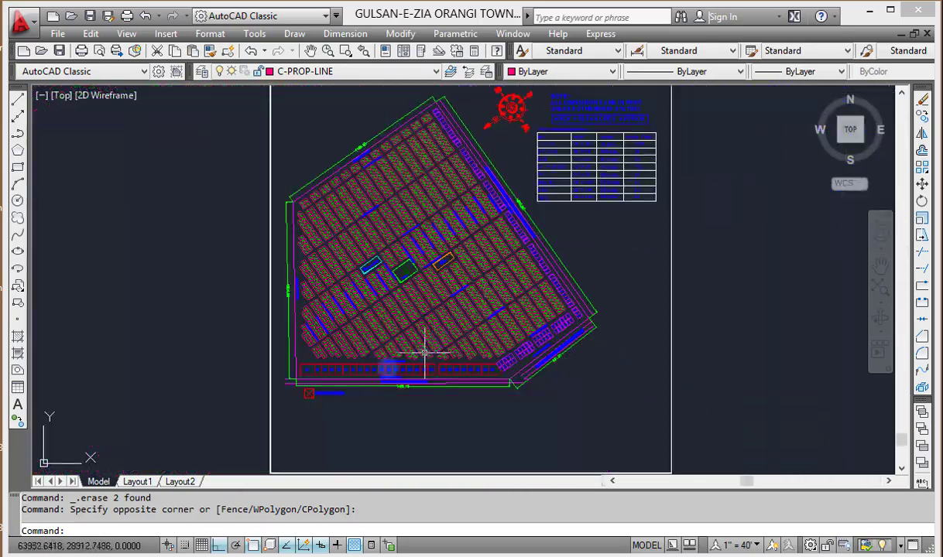
# Inspect the PP1 plot and the row of plots C-1 to C-25 between the 30 feet wide roads.
pyautogui.scroll(10, 337, 379)
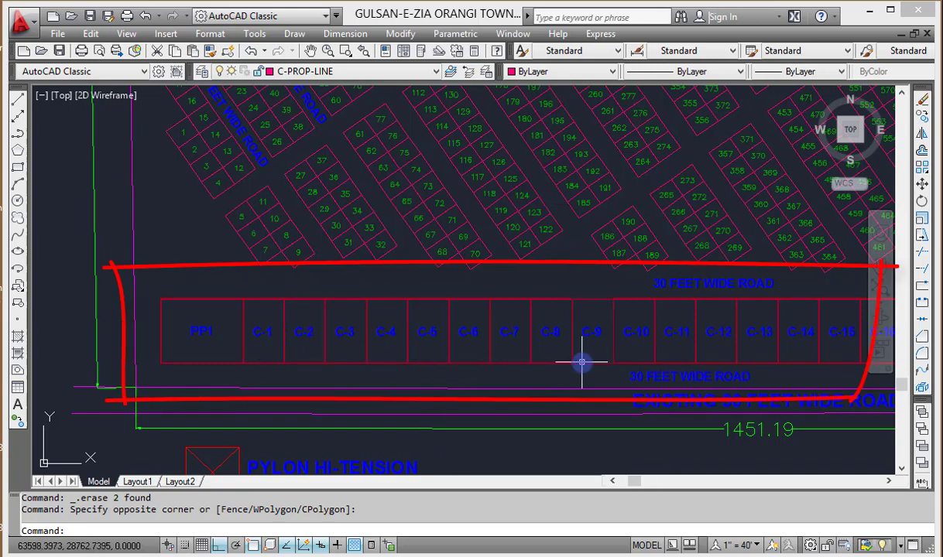
pyautogui.scroll(-3, 383, 364)
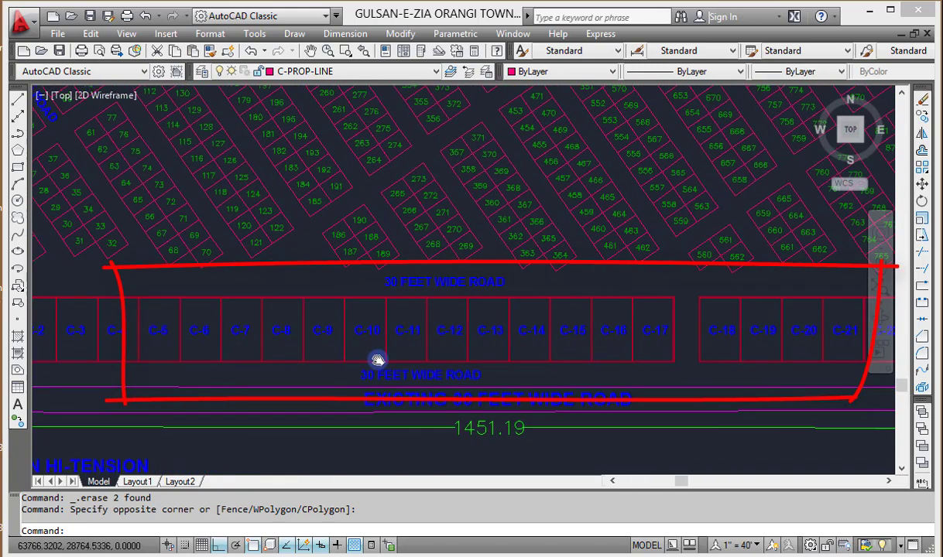
pyautogui.scroll(-5, 474, 391)
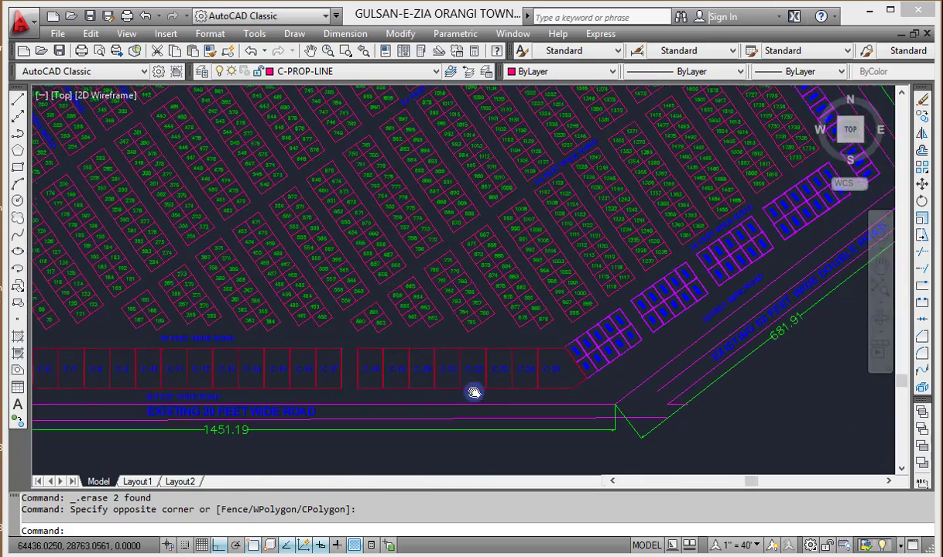
# Read the size, area and total plot entries for every plot category in the plot measurement table.
pyautogui.scroll(8, 505, 329)
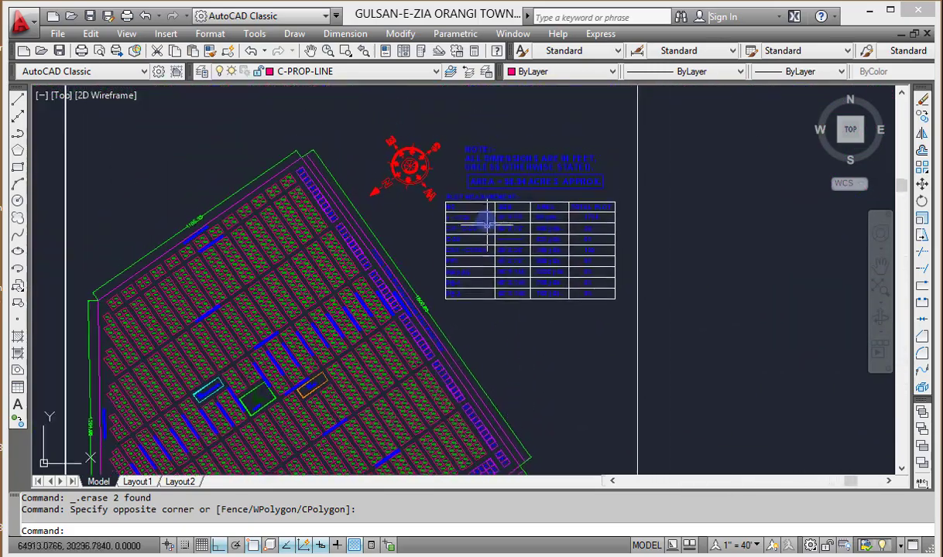
pyautogui.moveTo(418, 276); pyautogui.dragTo(351, 212, button='middle')
pyautogui.moveTo(30, 178); pyautogui.dragTo(131, 219)
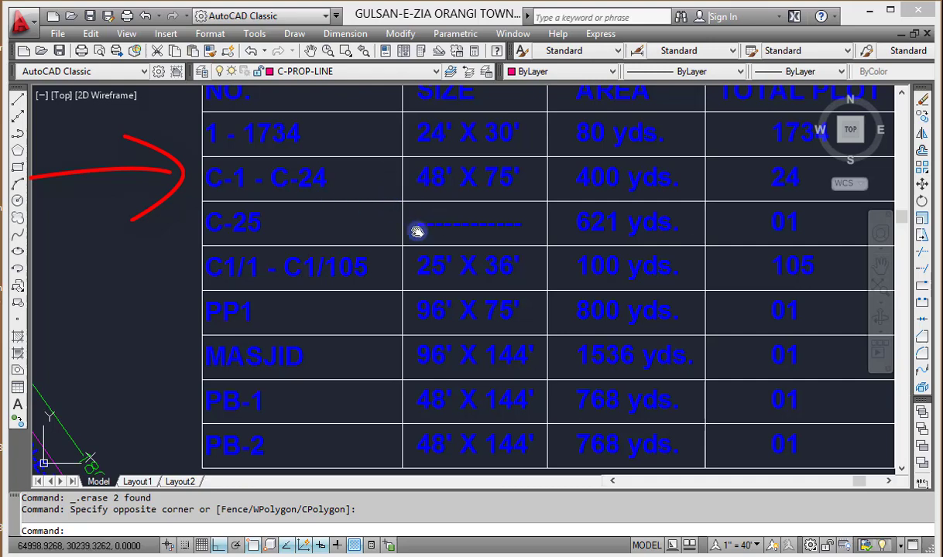
pyautogui.moveTo(421, 227); pyautogui.dragTo(322, 295, button='middle')
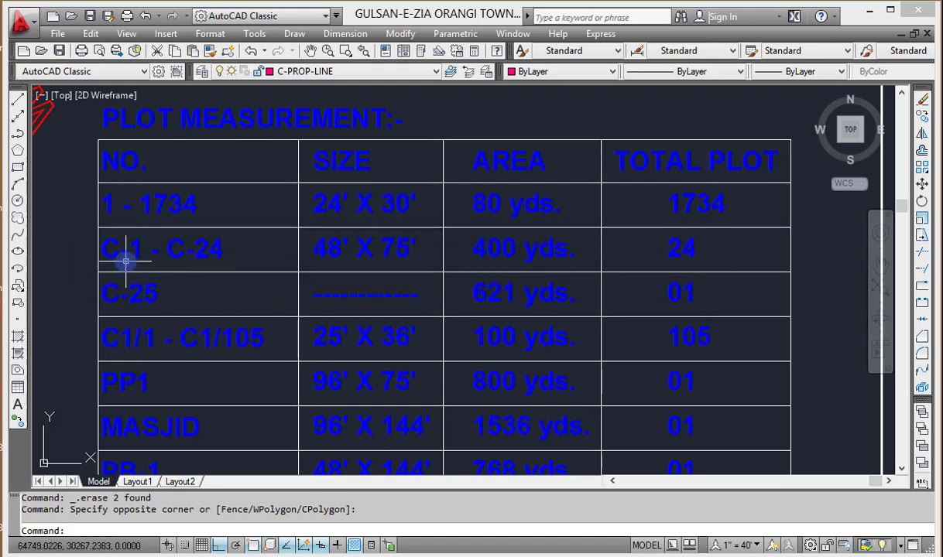
pyautogui.write('p')
pyautogui.press('Return')
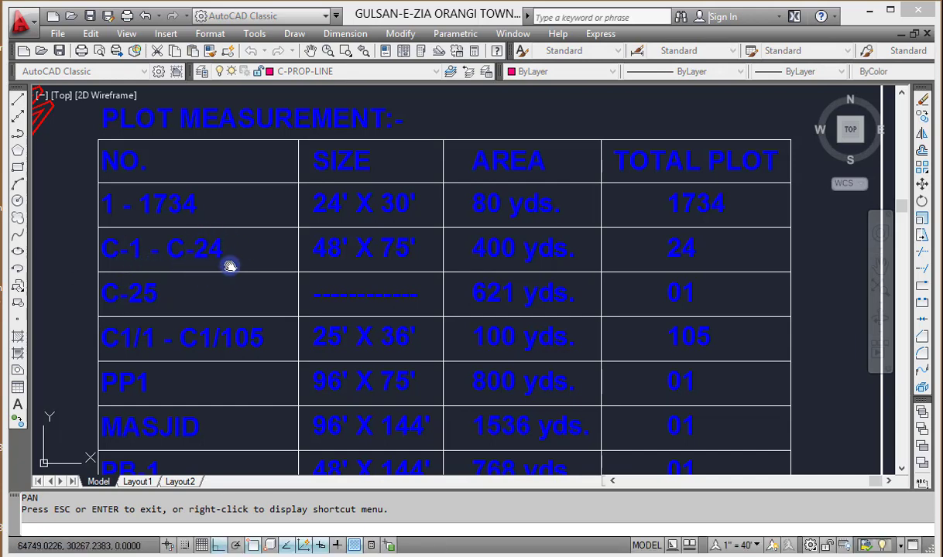
pyautogui.moveTo(225, 250); pyautogui.dragTo(234, 234)
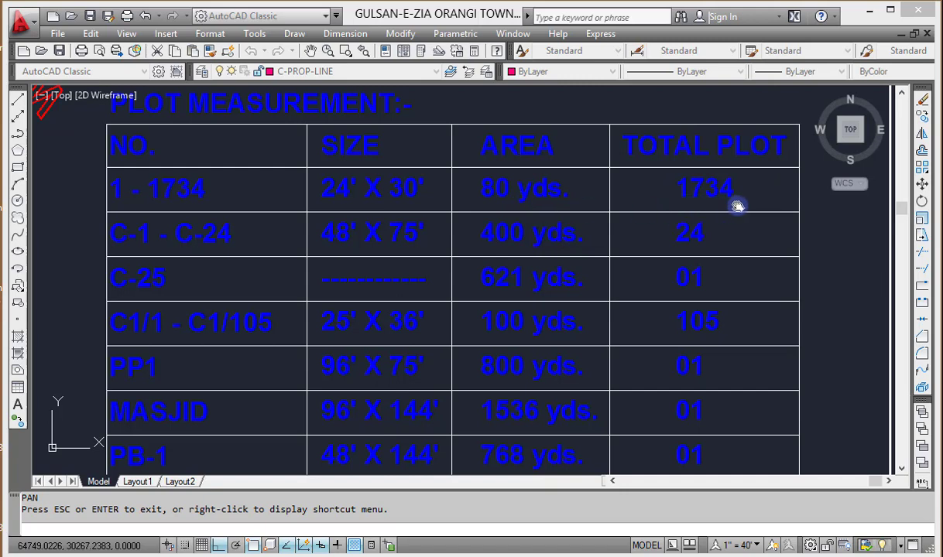
pyautogui.moveTo(236, 343); pyautogui.dragTo(237, 307)
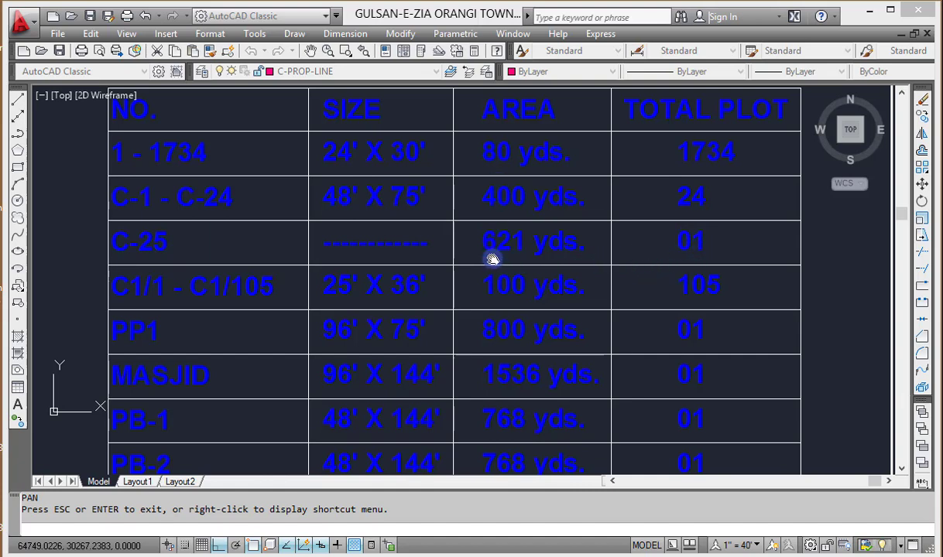
pyautogui.moveTo(168, 334); pyautogui.dragTo(170, 295)
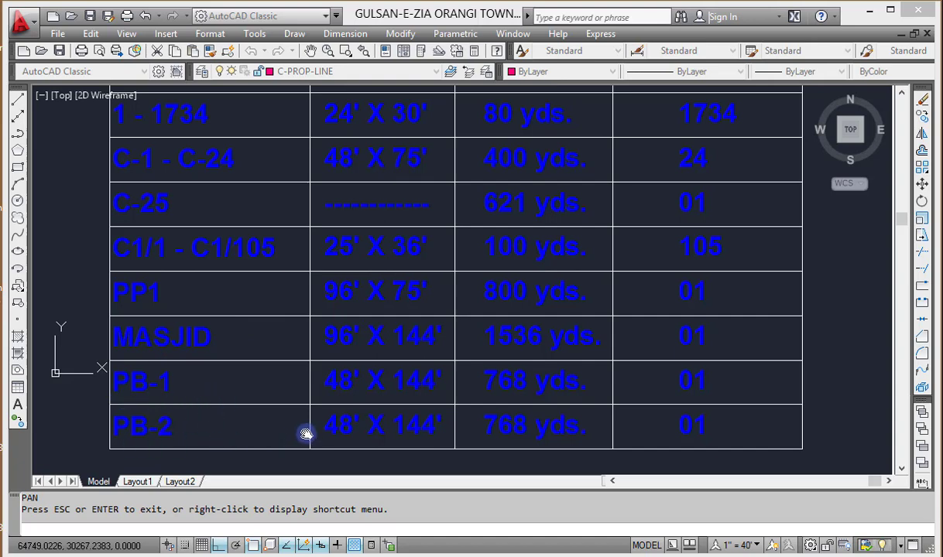
# Read the dimension note and the total site area above the plot measurement table.
pyautogui.scroll(-2, 374, 379)
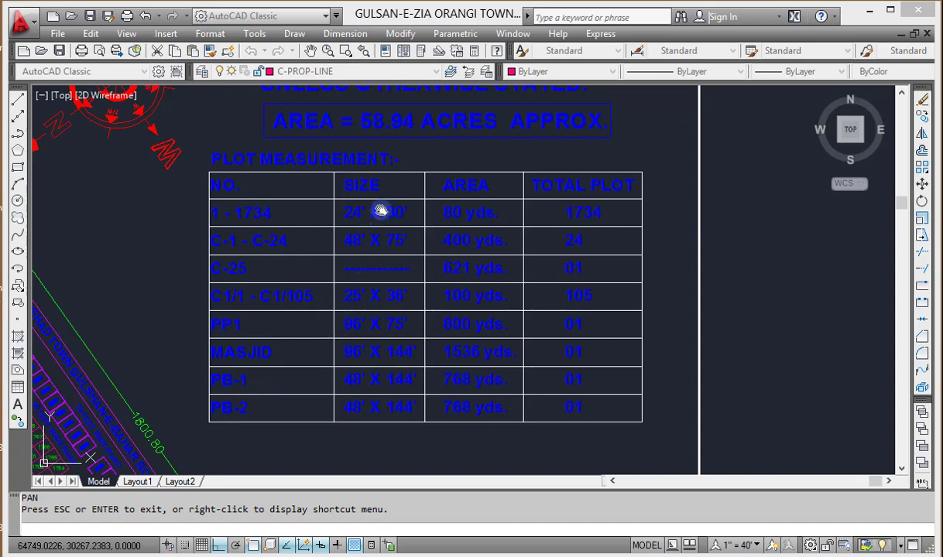
pyautogui.moveTo(362, 199); pyautogui.dragTo(355, 321)
pyautogui.scroll(3, 334, 287)
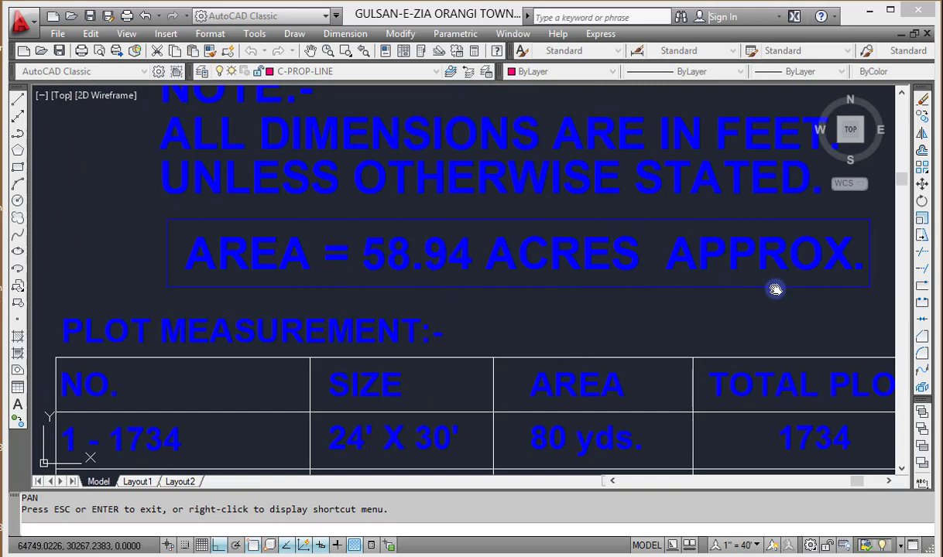
pyautogui.scroll(-3, 452, 296)
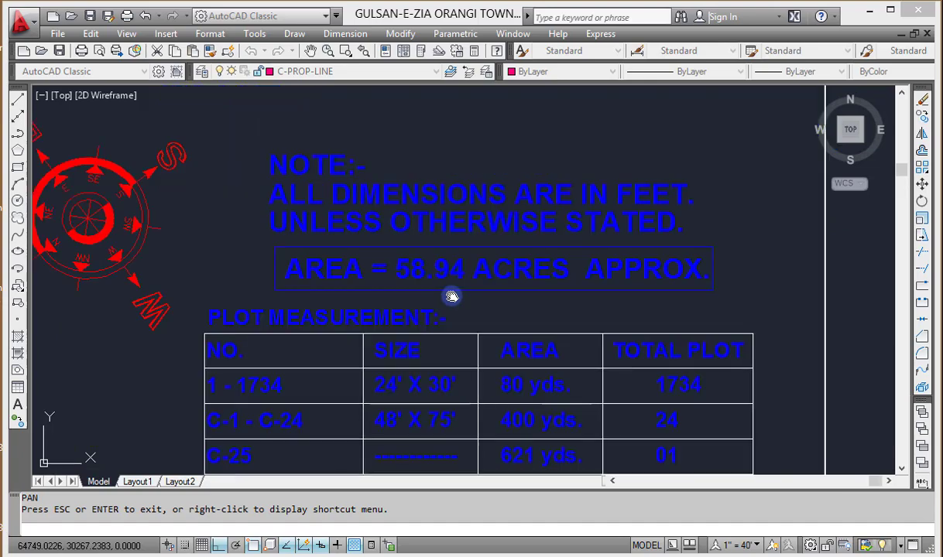
# Inspect the C1 plot blocks between the 30 feet wide roads beside the existing 60 feet wide double road.
pyautogui.scroll(-2, 473, 290)
pyautogui.scroll(-2, 474, 290)
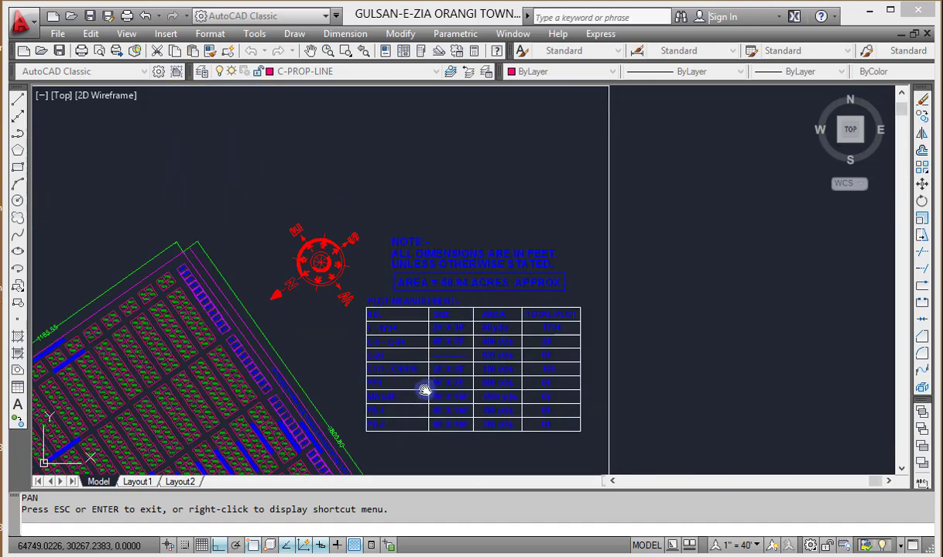
pyautogui.moveTo(461, 403); pyautogui.dragTo(495, 254)
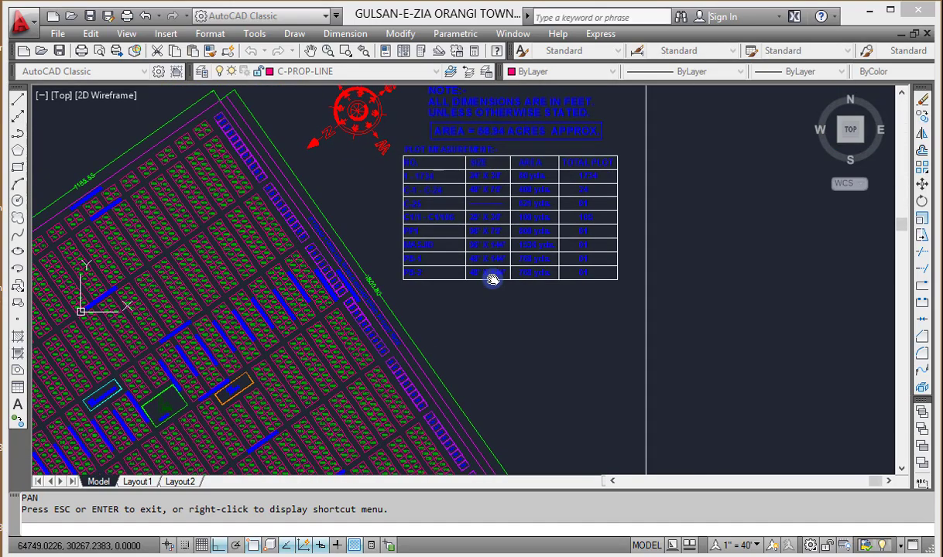
pyautogui.moveTo(488, 395)
pyautogui.mouseDown()
pyautogui.moveTo(488, 266)
pyautogui.moveTo(474, 259)
pyautogui.mouseUp()
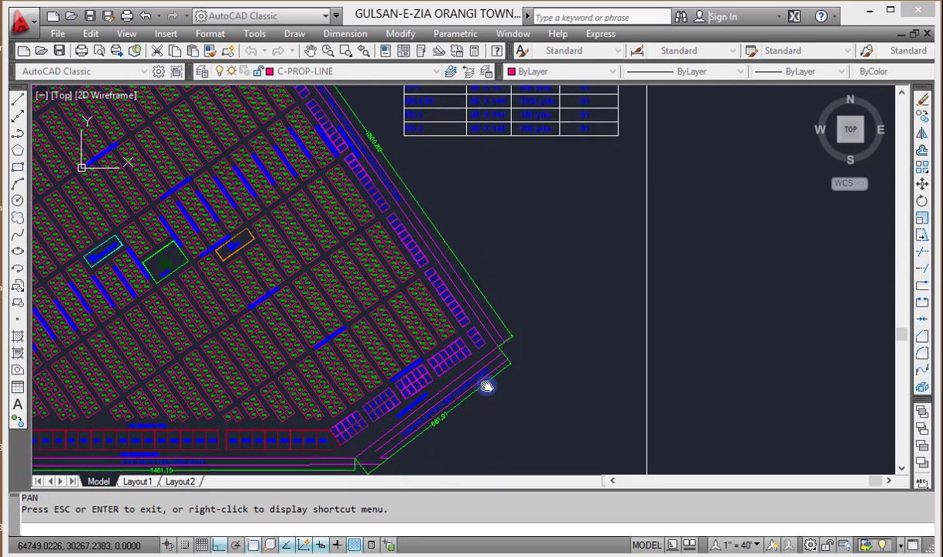
pyautogui.scroll(2, 468, 392)
pyautogui.scroll(1, 543, 273)
pyautogui.scroll(1, 519, 269)
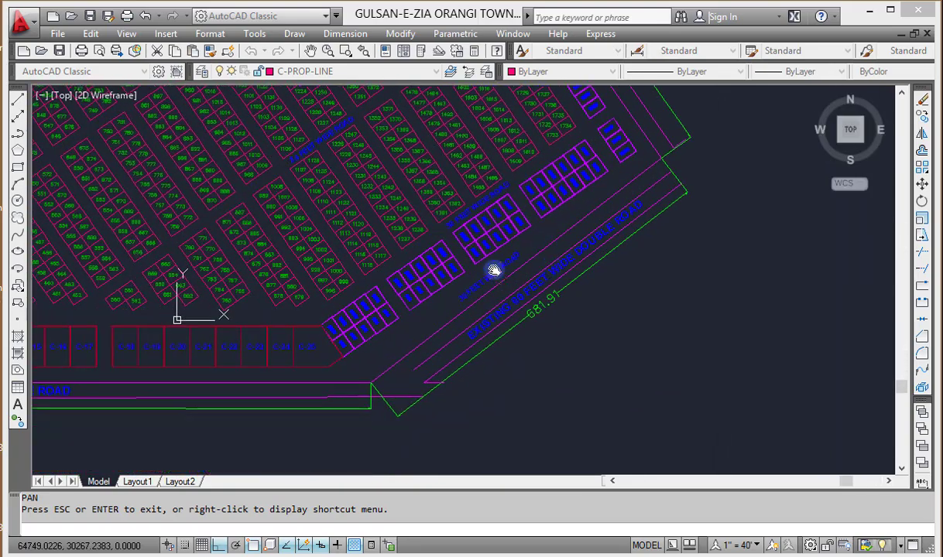
pyautogui.scroll(2, 473, 257)
pyautogui.scroll(1, 473, 258)
pyautogui.scroll(-2, 524, 282)
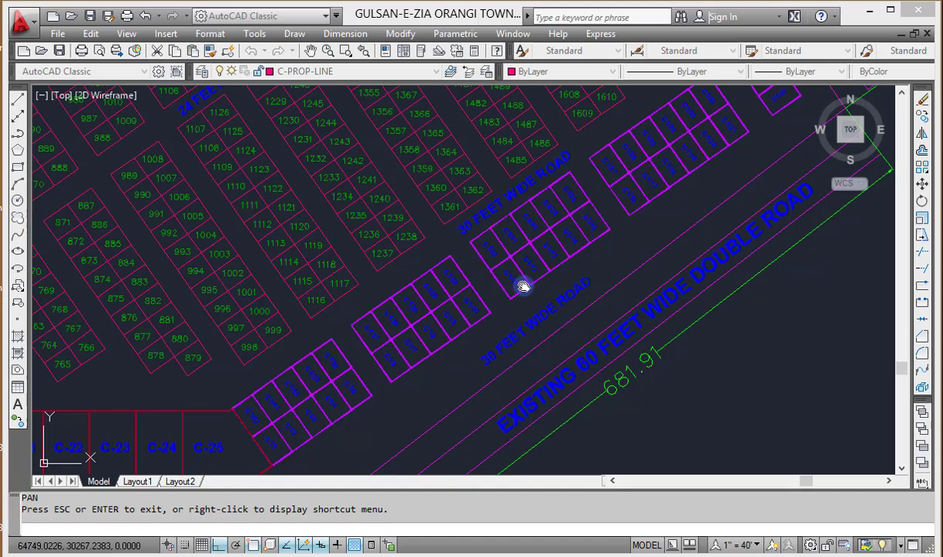
# Examine the irregular corner plot C-25 where it meets plots C1/1 and C1/42.
pyautogui.scroll(-4, 492, 313)
pyautogui.scroll(5, 445, 330)
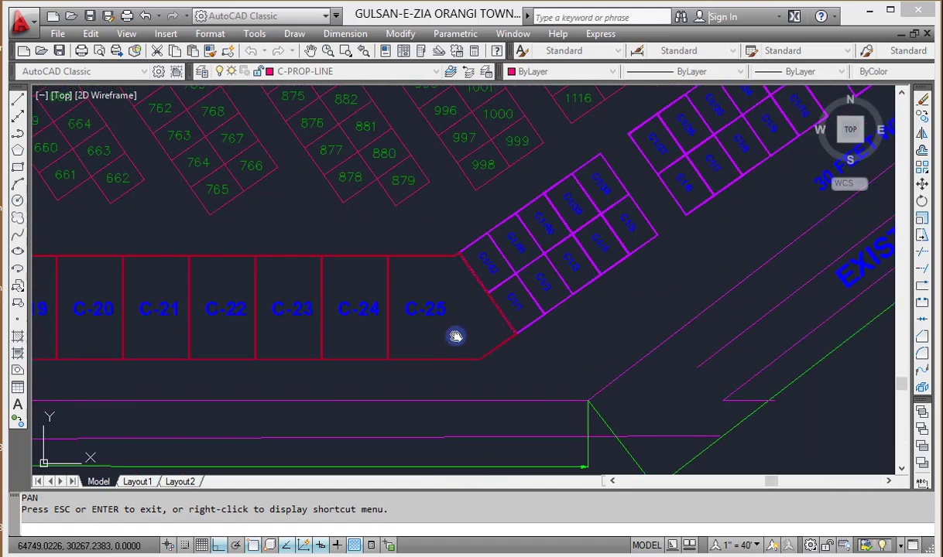
pyautogui.scroll(3, 411, 315)
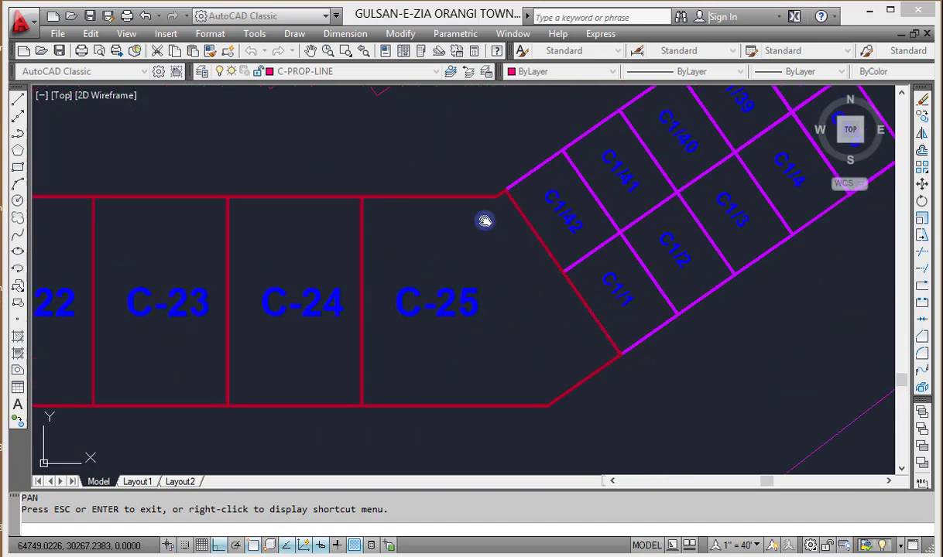
# Follow the C1 plot blocks from C1/1 along the existing 60 feet wide double road to the site corner, ending with the whole layout.
pyautogui.scroll(-3, 463, 372)
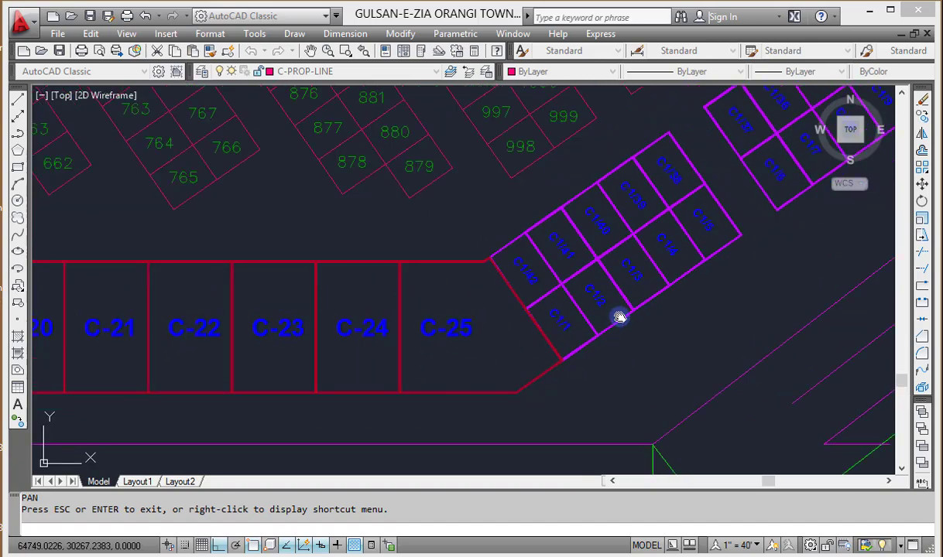
pyautogui.moveTo(617, 316); pyautogui.dragTo(340, 336)
pyautogui.scroll(4, 307, 288)
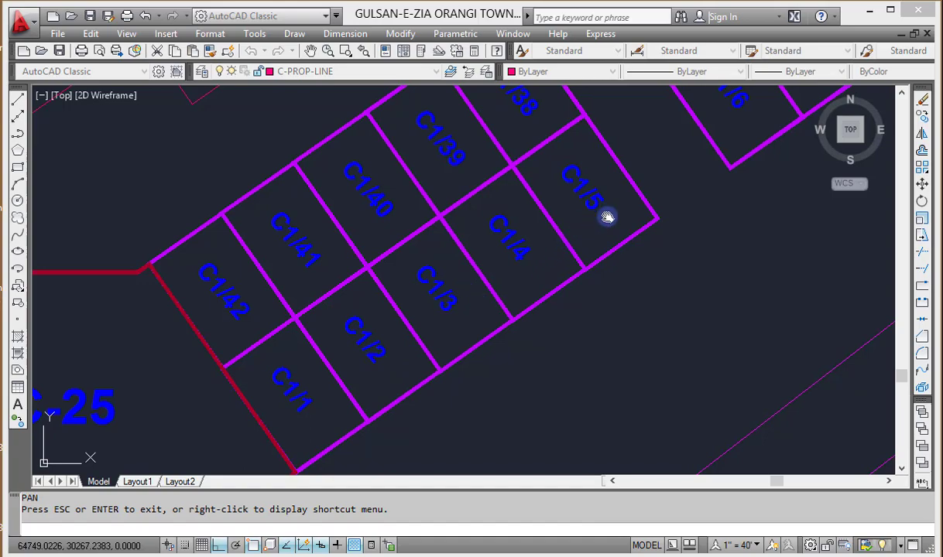
pyautogui.scroll(-4, 536, 268)
pyautogui.moveTo(552, 190); pyautogui.dragTo(437, 262)
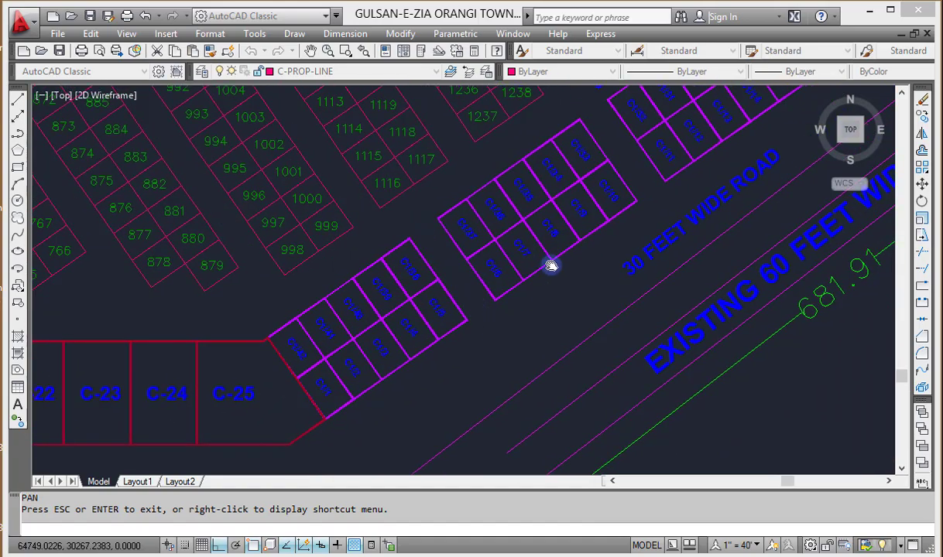
pyautogui.moveTo(636, 189); pyautogui.dragTo(498, 333)
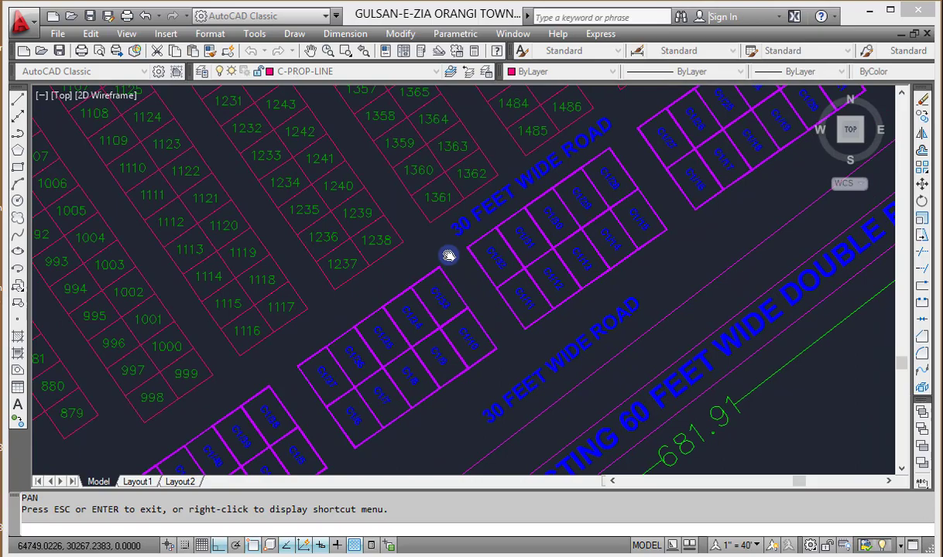
pyautogui.moveTo(675, 222); pyautogui.dragTo(431, 381)
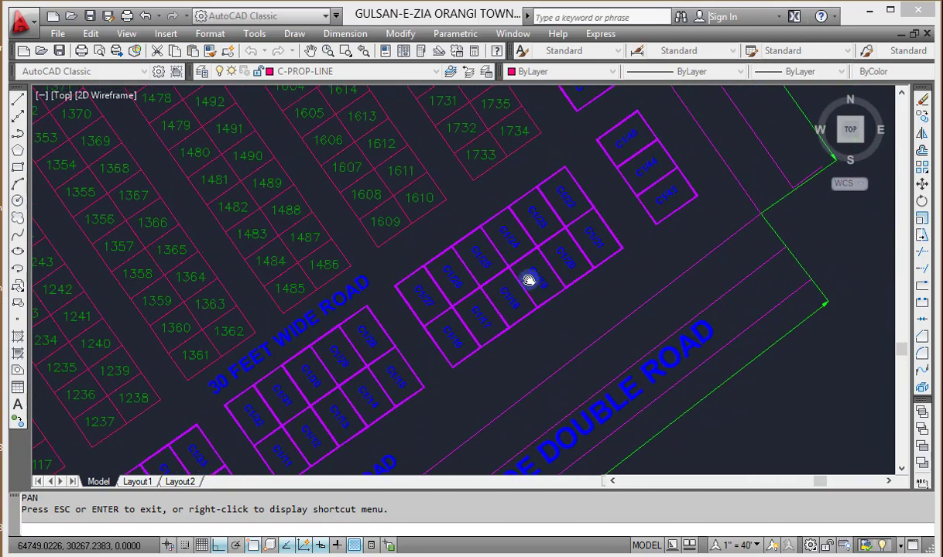
pyautogui.scroll(-5, 570, 263)
pyautogui.moveTo(435, 297)
pyautogui.mouseDown()
pyautogui.moveTo(515, 311)
pyautogui.moveTo(529, 329)
pyautogui.mouseUp()
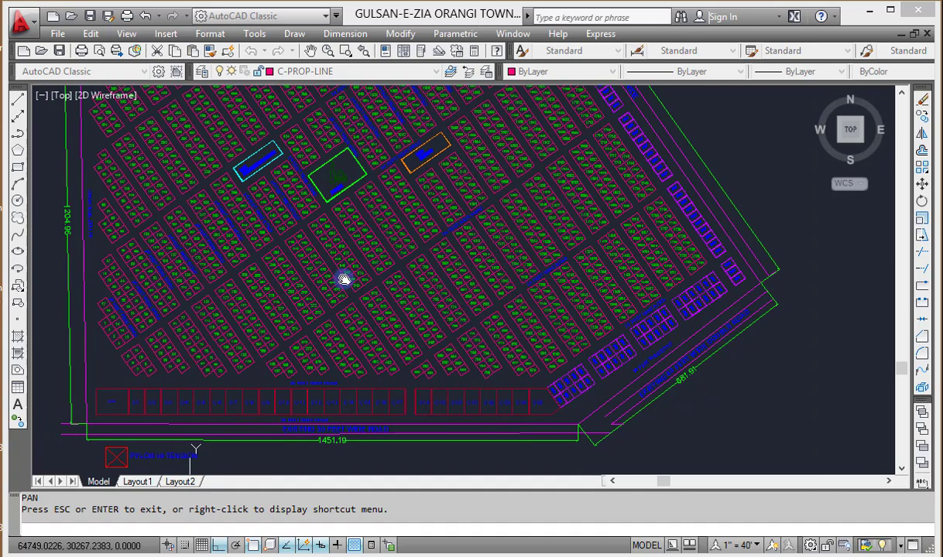
pyautogui.scroll(-5, 340, 267)
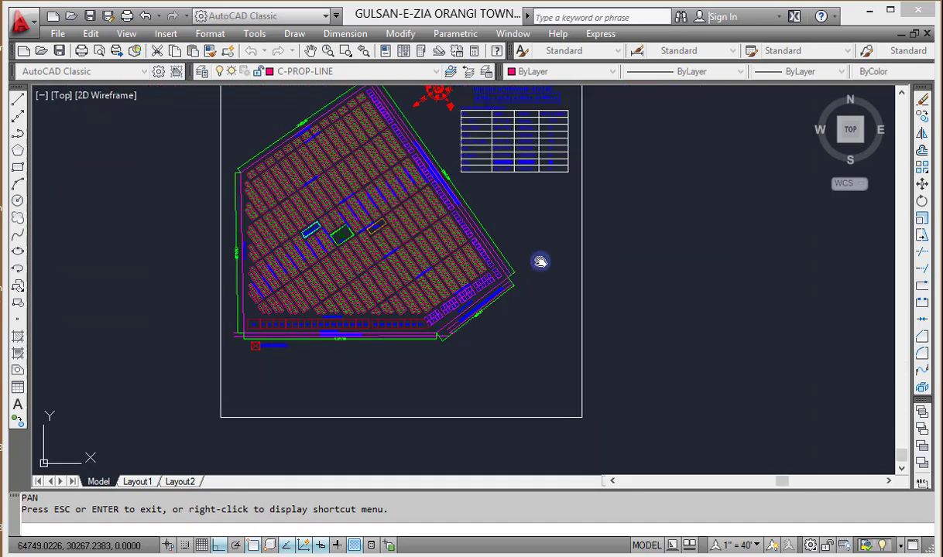
# Draw a stepped, L-shaped sample site outline as an orthogonal polyline in the empty area outside the finished layout's sheet frame.
pyautogui.moveTo(537, 261)
pyautogui.mouseDown()
pyautogui.moveTo(520, 273)
pyautogui.moveTo(307, 312)
pyautogui.mouseUp()
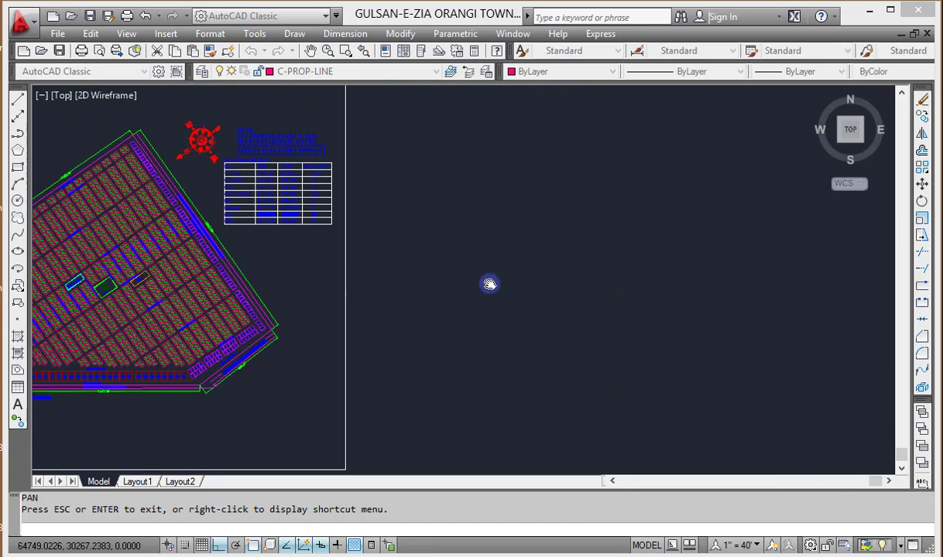
pyautogui.moveTo(466, 270); pyautogui.dragTo(424, 272)
pyautogui.rightClick(447, 210)
pyautogui.click(497, 218)
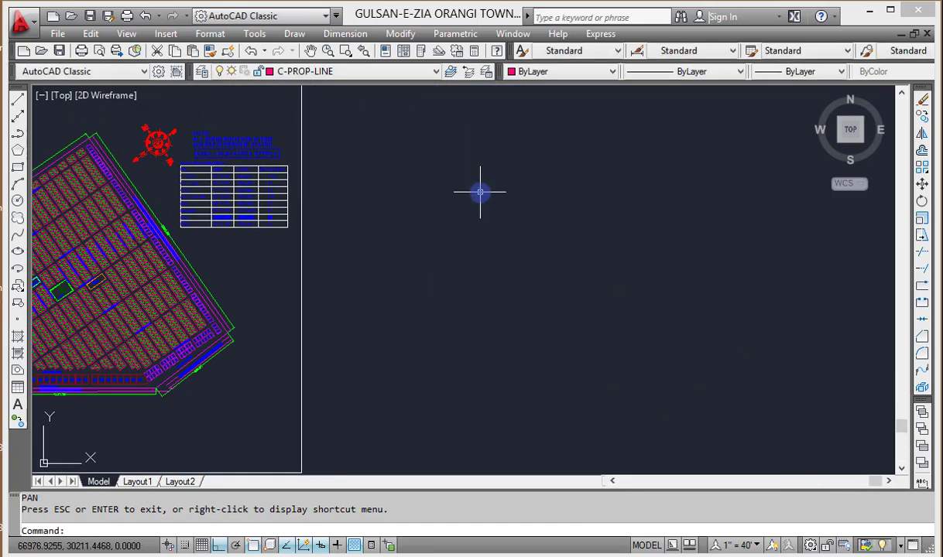
pyautogui.write('pl')
pyautogui.press('Return')
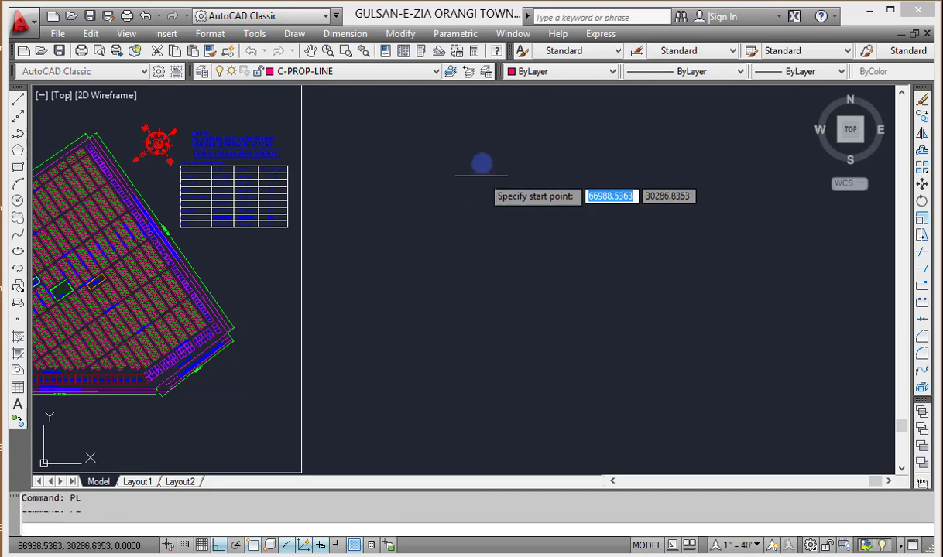
pyautogui.click(441, 137)
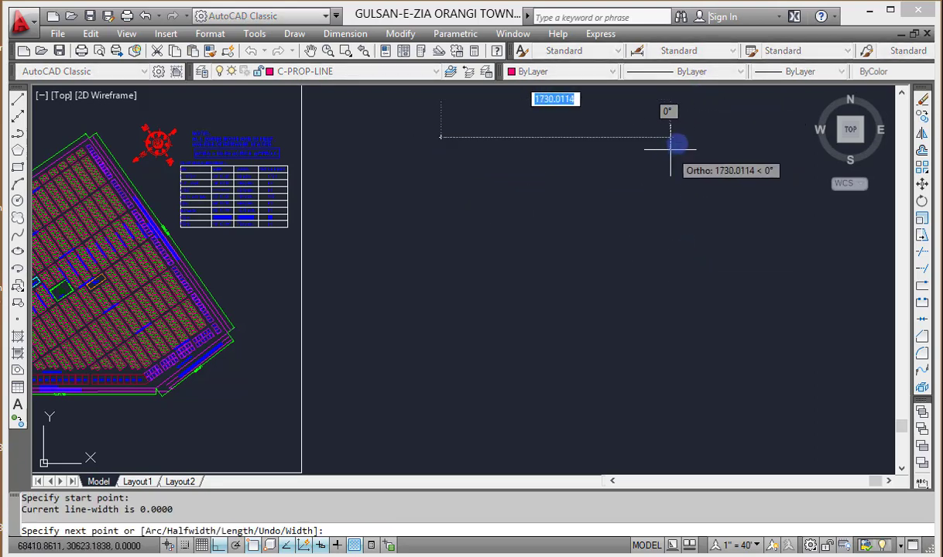
pyautogui.click(682, 135)
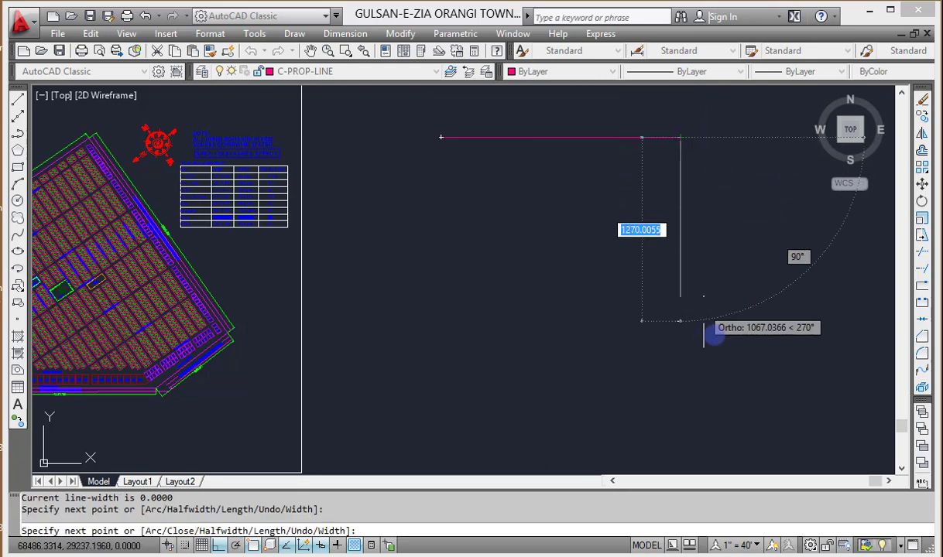
pyautogui.click(713, 337)
pyautogui.click(452, 341)
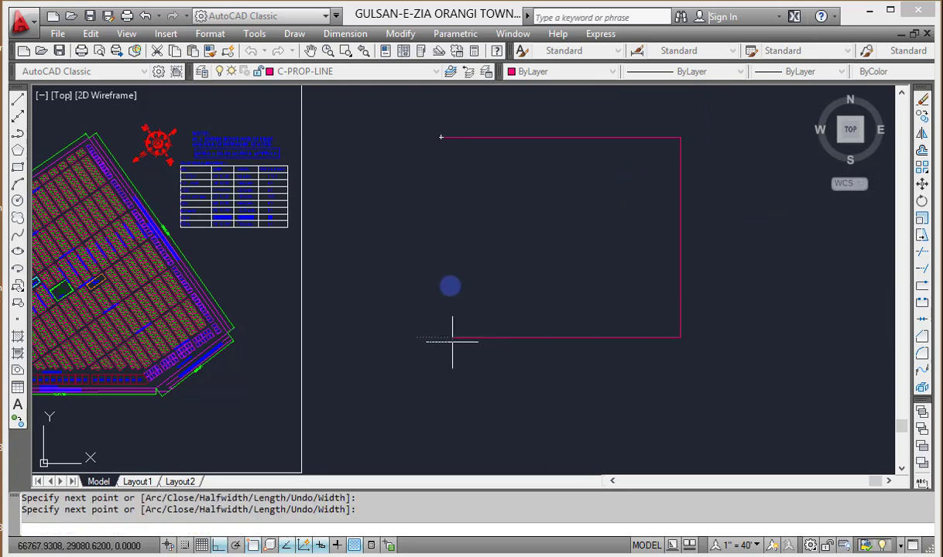
pyautogui.click(453, 220)
pyautogui.click(385, 223)
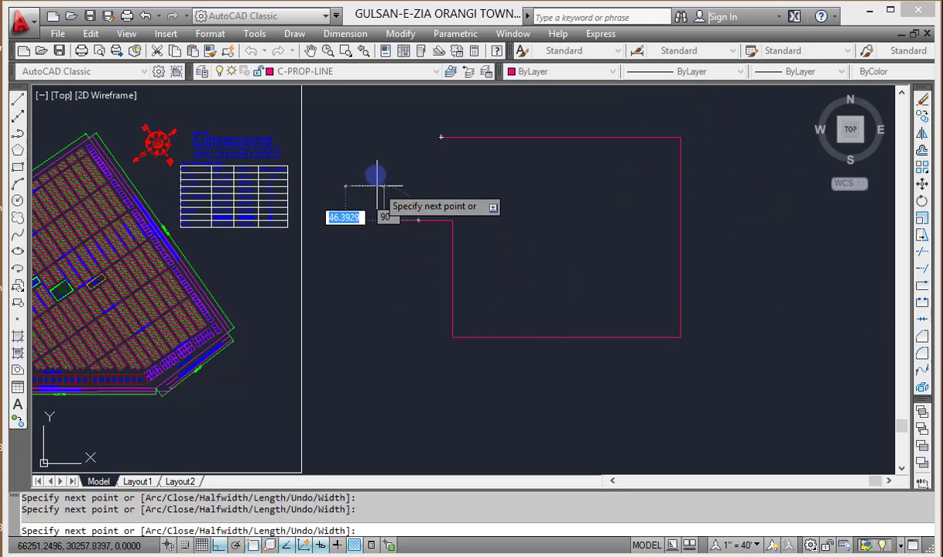
pyautogui.click(382, 139)
pyautogui.click(440, 140)
pyautogui.press('Escape')
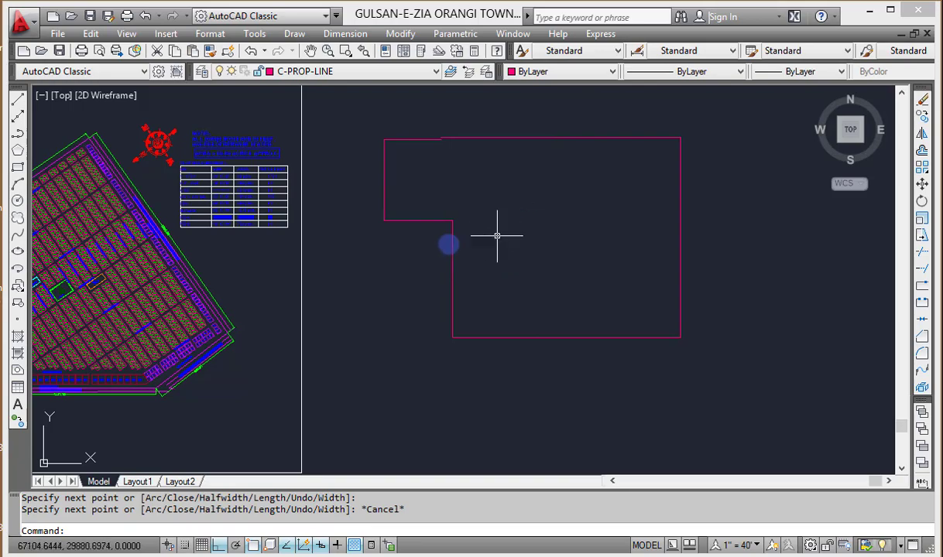
# Read the plot sizes in the plot measurement table as a reference for the sample site's plots.
pyautogui.scroll(5, 170, 295)
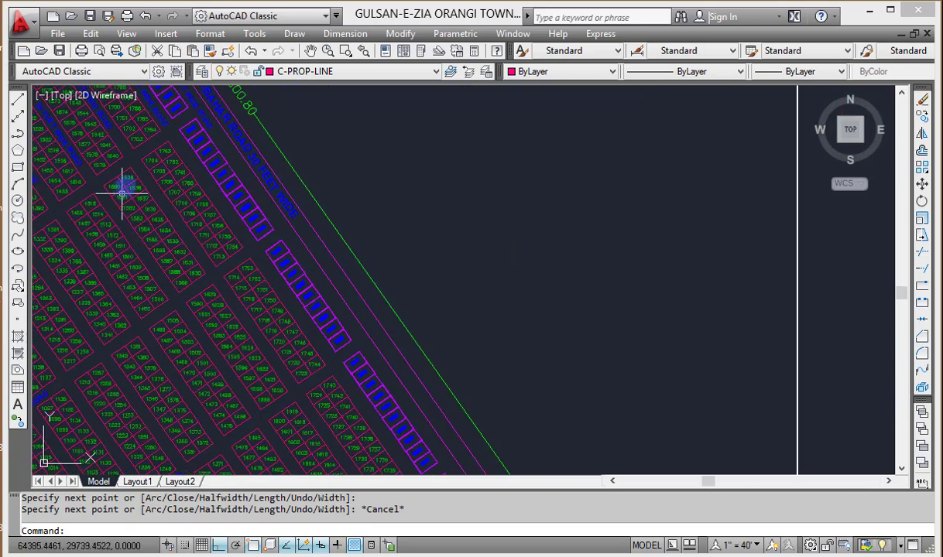
pyautogui.scroll(5, 155, 178)
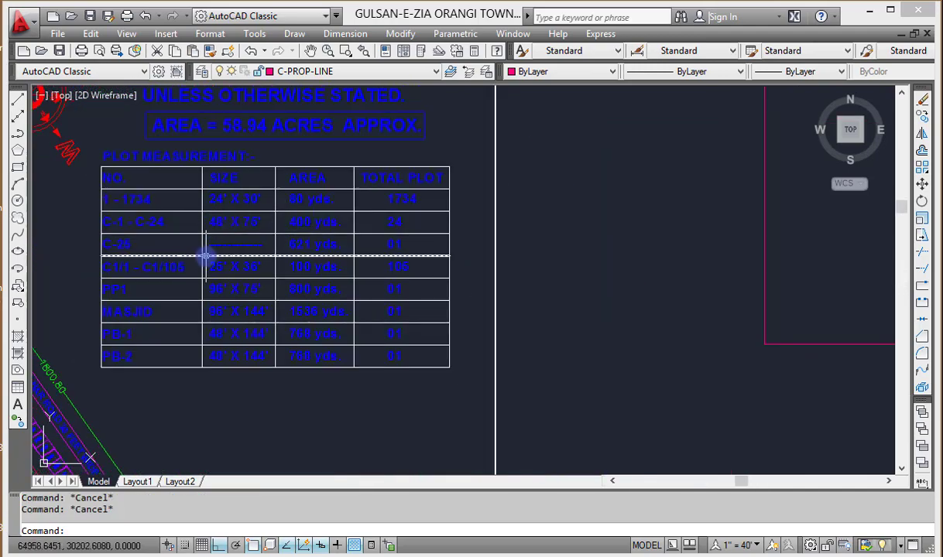
pyautogui.scroll(-4, 205, 257)
pyautogui.moveTo(451, 265); pyautogui.dragTo(280, 267, button='middle')
pyautogui.scroll(3, 320, 230)
pyautogui.scroll(-6, 320, 229)
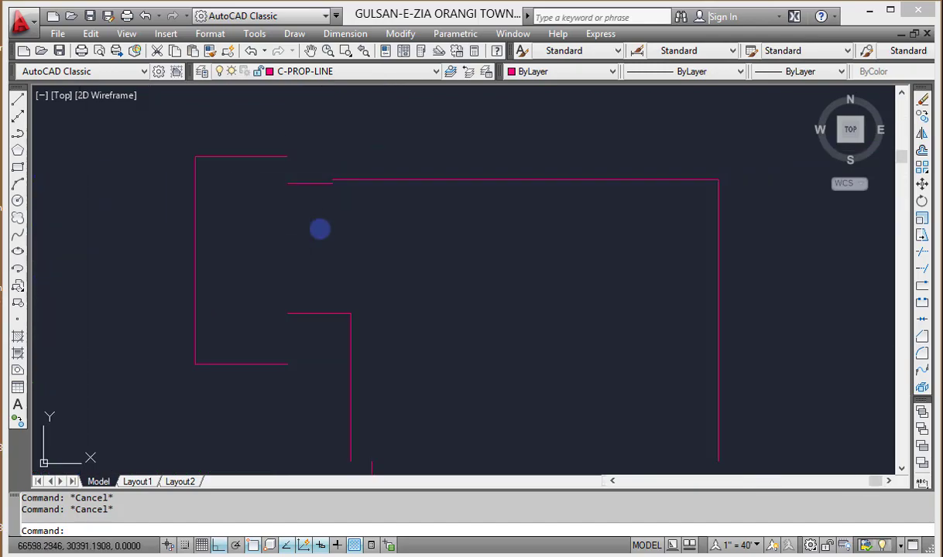
pyautogui.scroll(8, 151, 291)
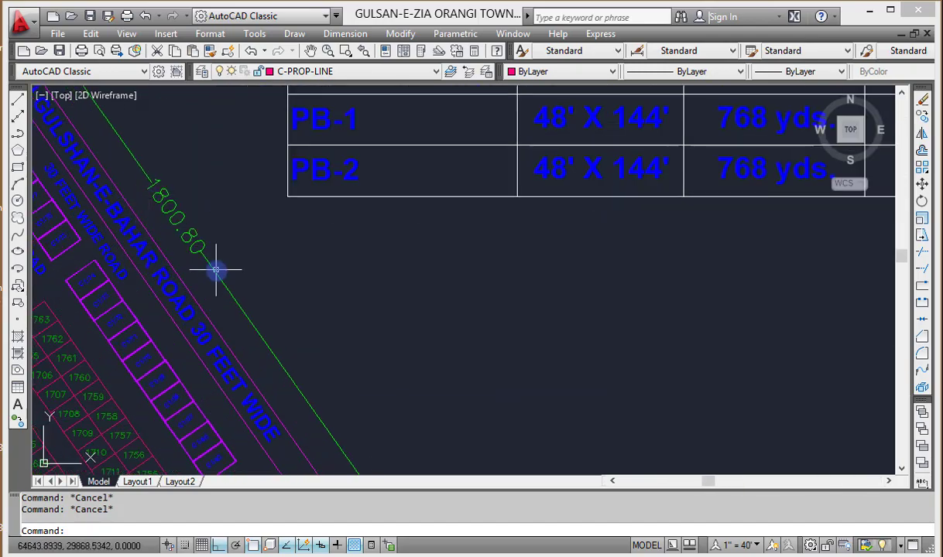
pyautogui.scroll(-4, 151, 233)
pyautogui.moveTo(322, 225); pyautogui.dragTo(278, 314, button='middle')
# Draw a 24 by 30 rectangular plot as a closed polyline inside the narrow upper part of the sample site outline.
pyautogui.scroll(5, 330, 257)
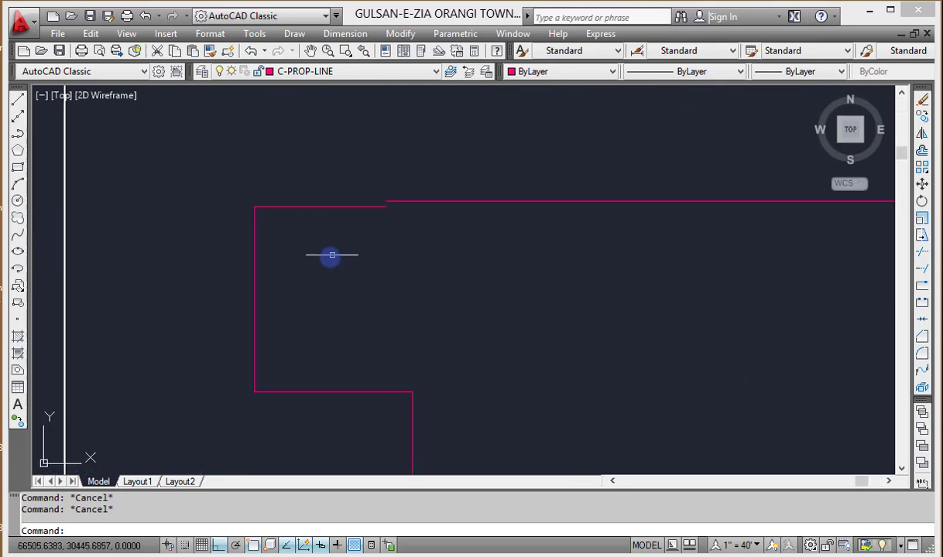
pyautogui.press('Escape')
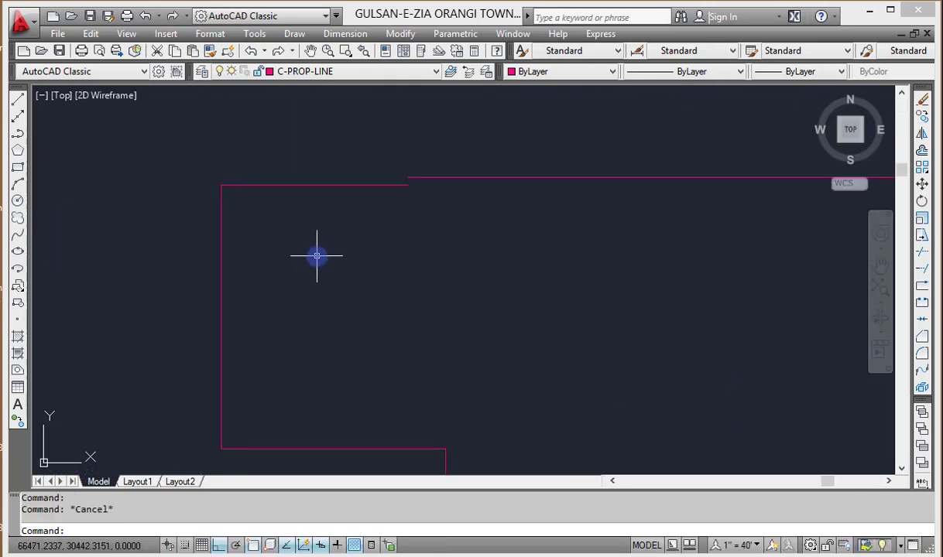
pyautogui.write('pl')
pyautogui.press('Return')
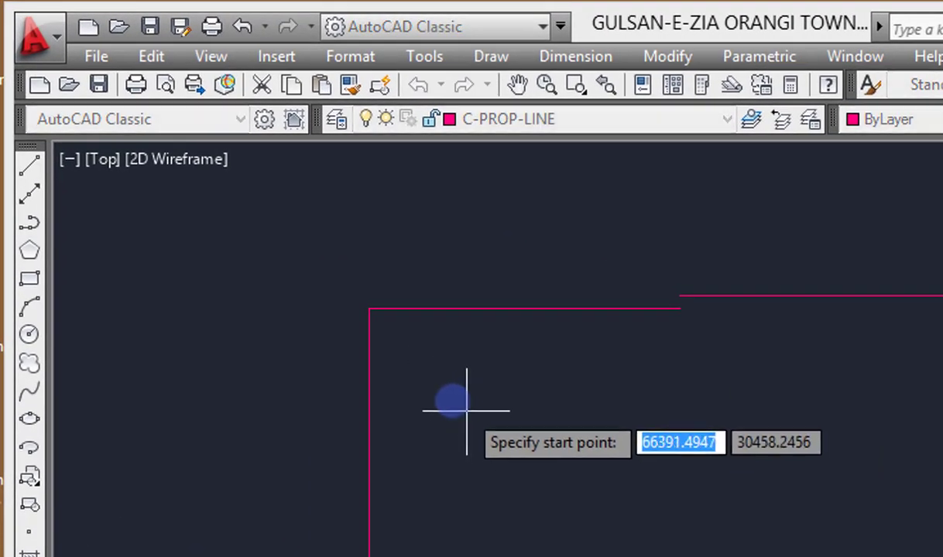
pyautogui.click(448, 390)
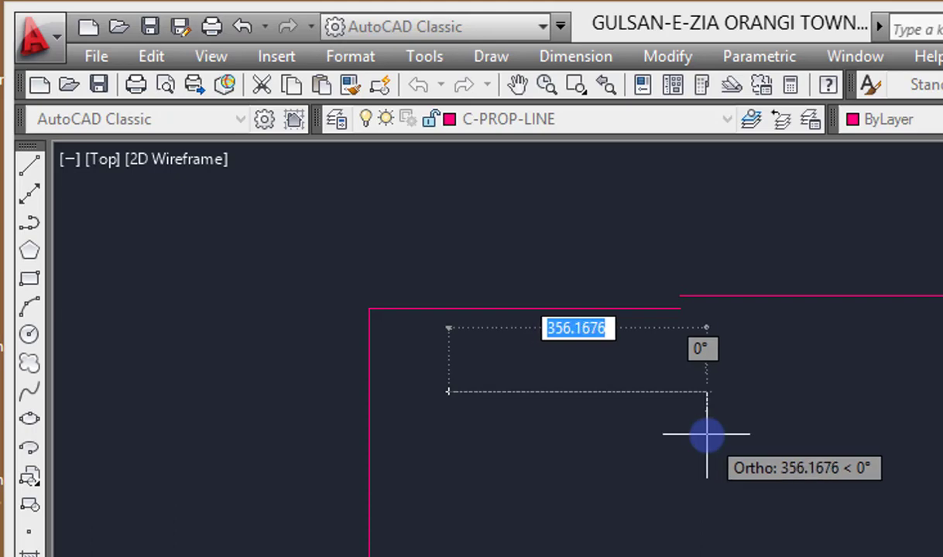
pyautogui.write('24')
pyautogui.press('Return')
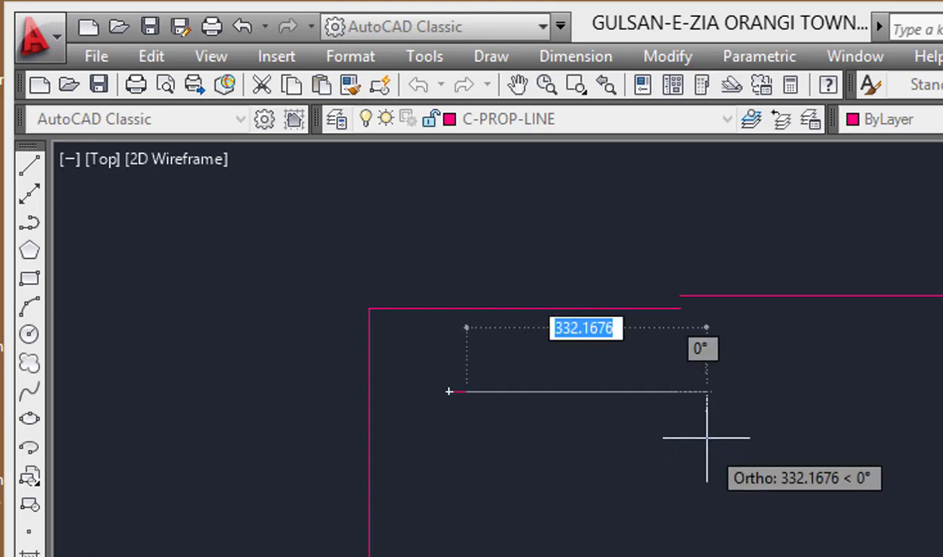
pyautogui.write('30')
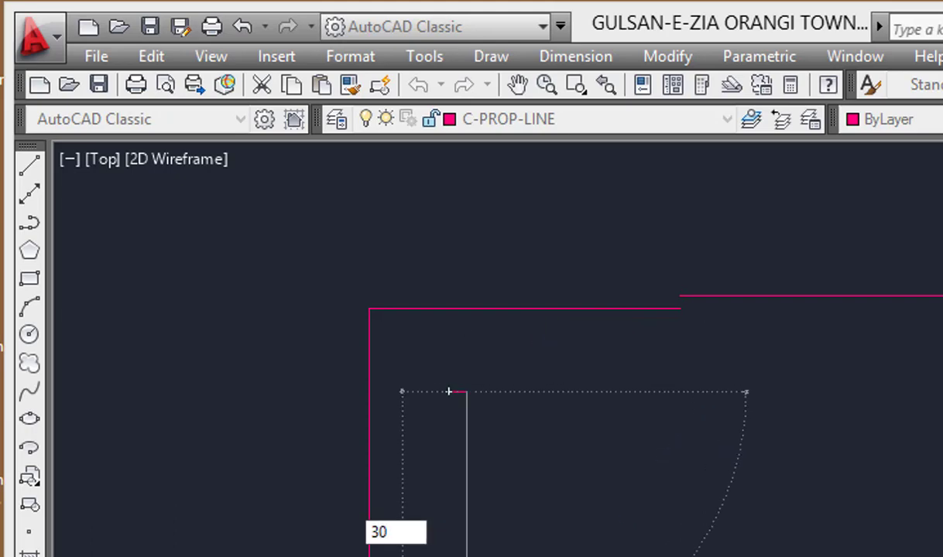
pyautogui.press('Return')
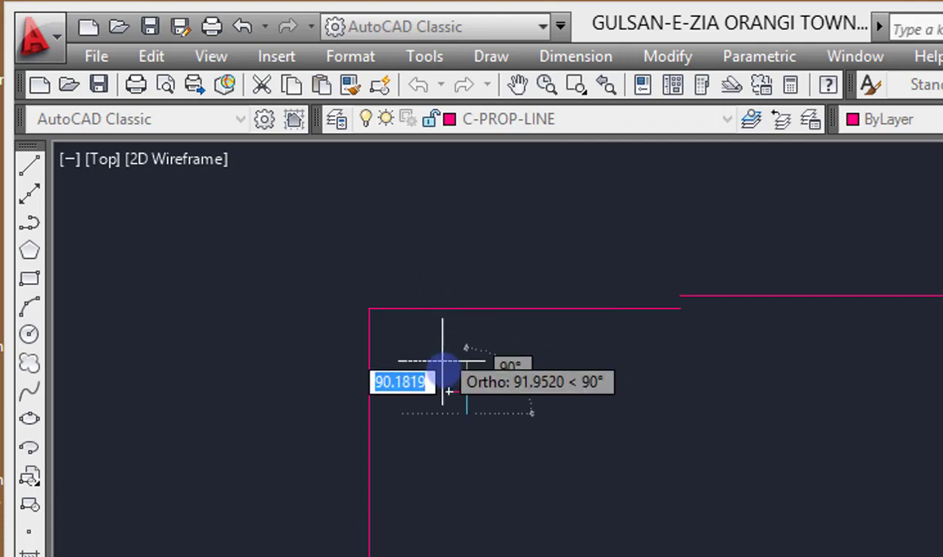
pyautogui.scroll(7, 449, 414)
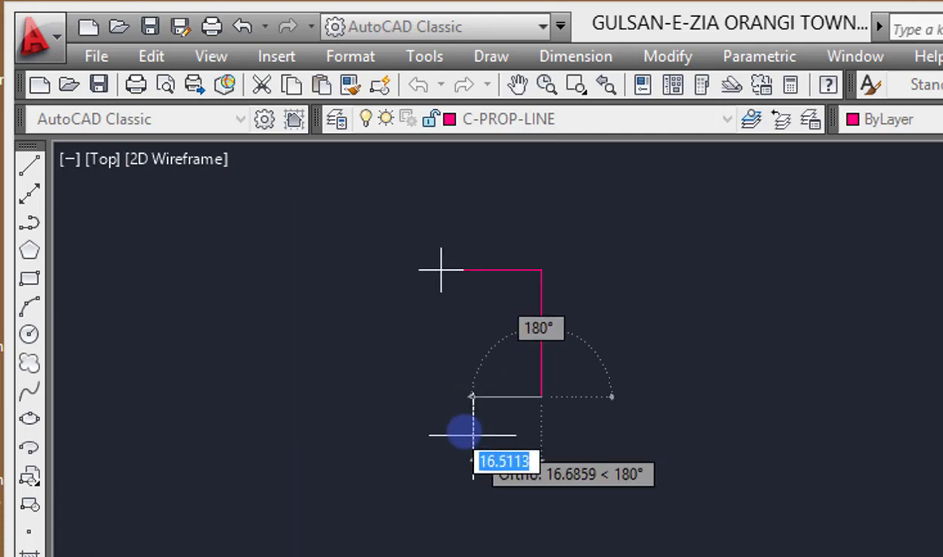
pyautogui.press('Return')
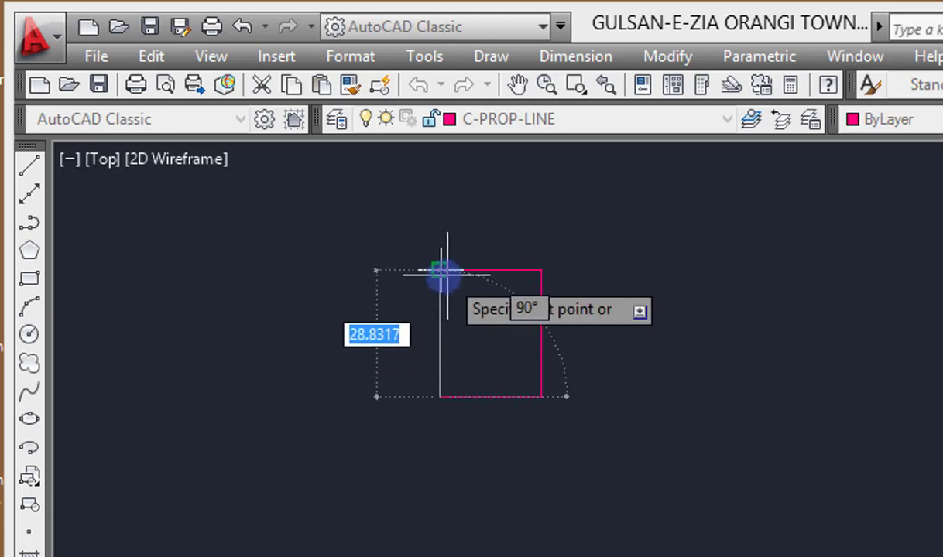
pyautogui.click(441, 271)
pyautogui.press('Return')
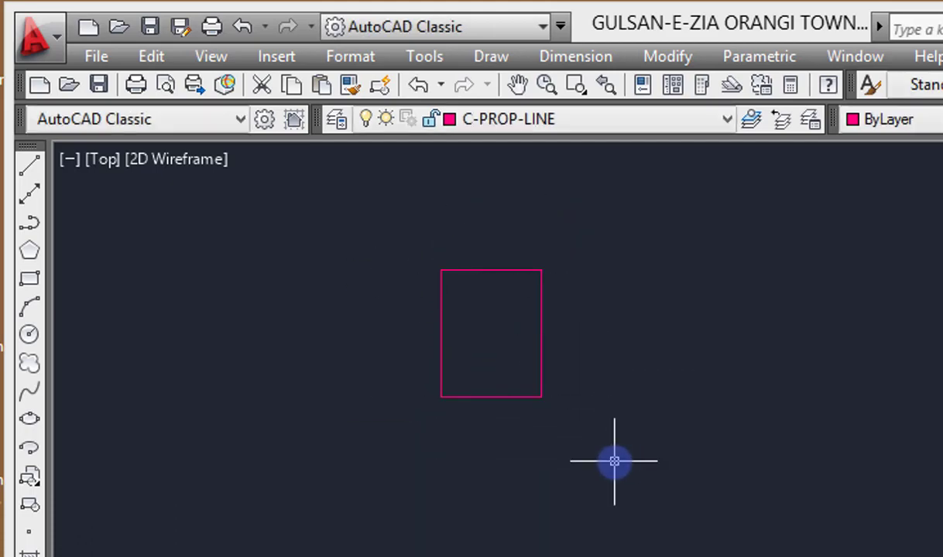
# Copy the 24 by 30 plot five times side by side, edge to edge, to form a row of six plots.
pyautogui.click(521, 397)
pyautogui.scroll(-2, 452, 399)
pyautogui.press('Escape')
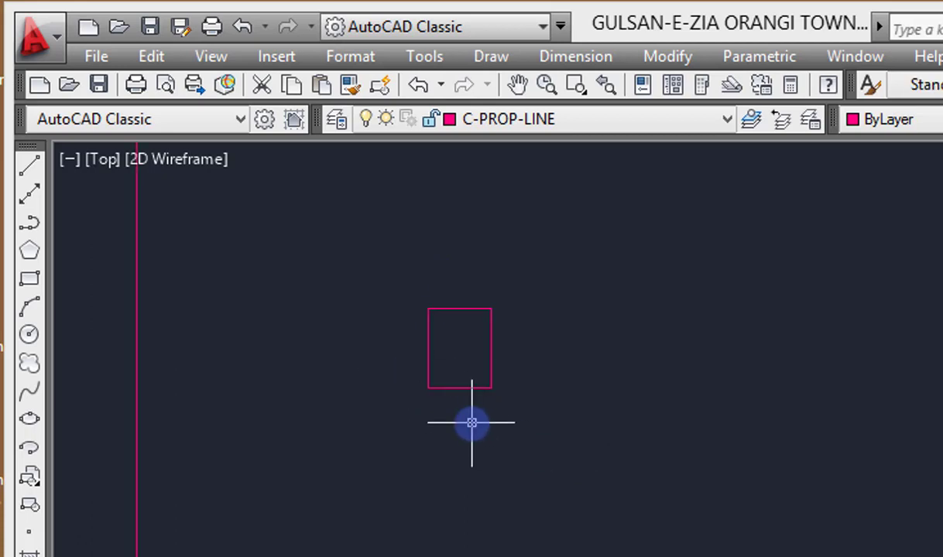
pyautogui.write('cp')
pyautogui.press('Return')
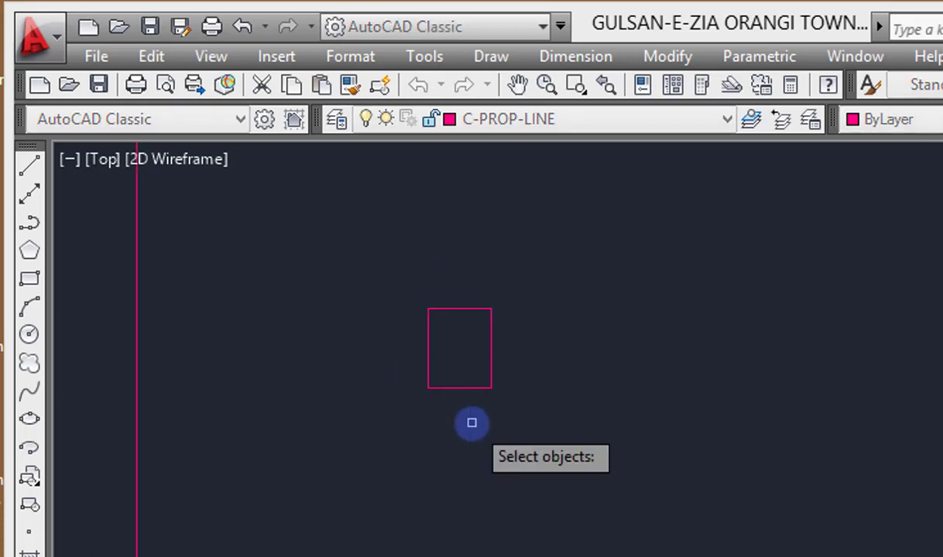
pyautogui.click(459, 389)
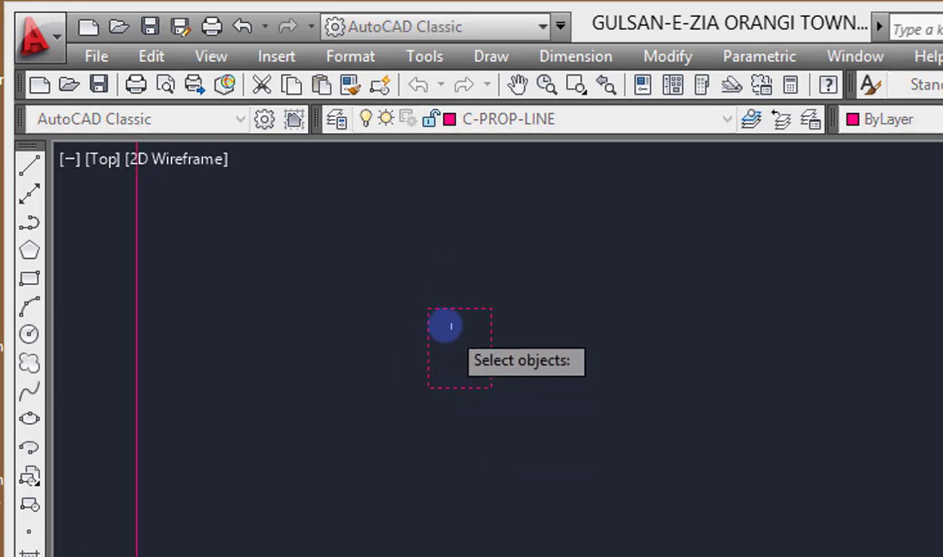
pyautogui.press('Return')
pyautogui.click(430, 312)
pyautogui.click(493, 310)
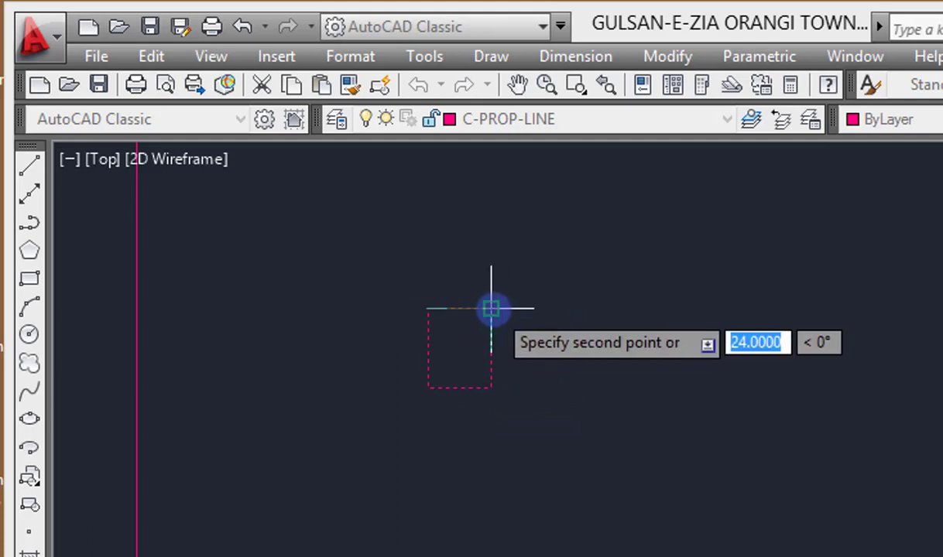
pyautogui.click(554, 309)
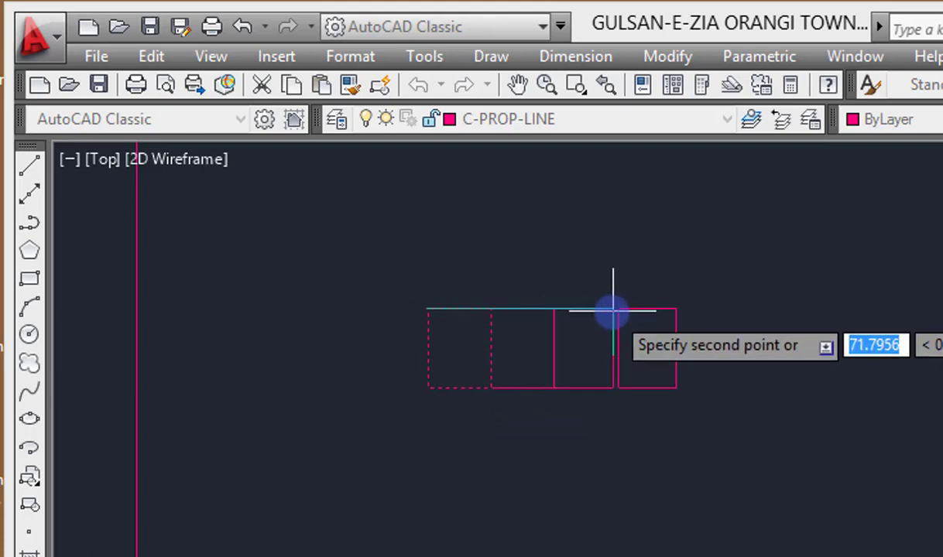
pyautogui.click(617, 310)
pyautogui.click(681, 310)
pyautogui.click(744, 309)
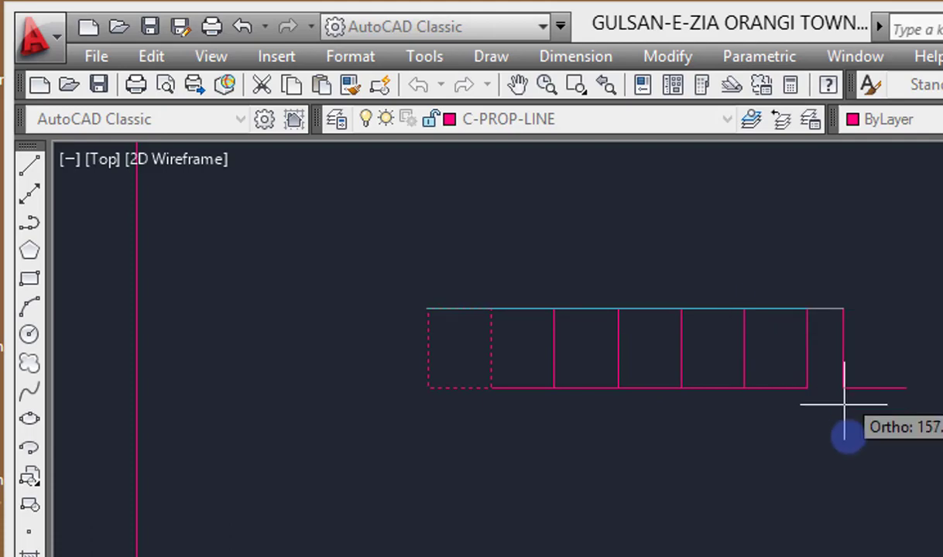
pyautogui.press('Return')
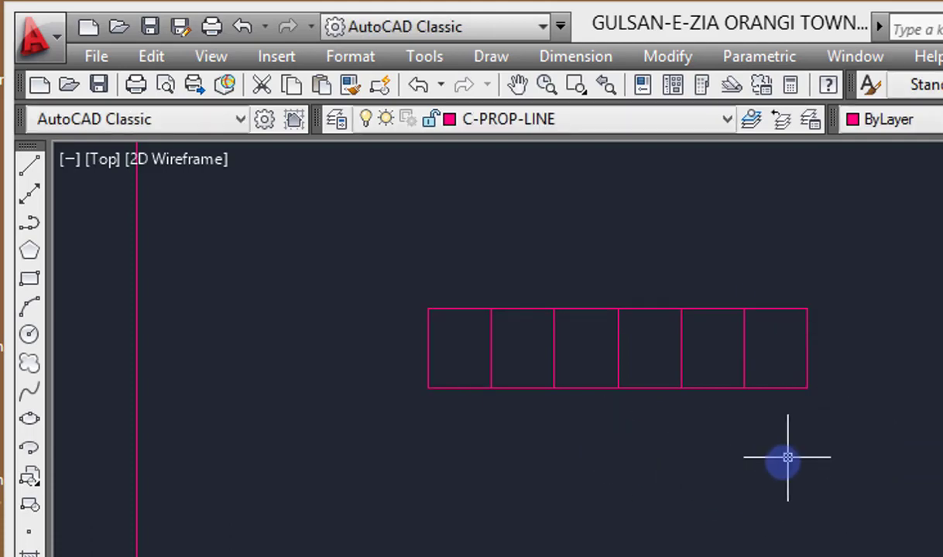
# Copy the row of six plots directly below itself to form a back-to-back block of twelve plots.
pyautogui.write('cp')
pyautogui.press('Return')
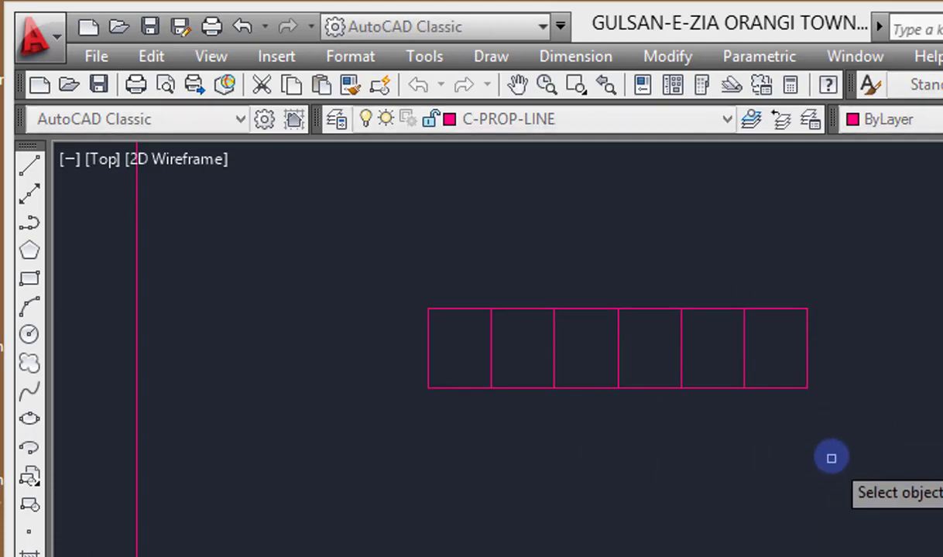
pyautogui.click(832, 456)
pyautogui.click(394, 295)
pyautogui.press('Return')
pyautogui.click(806, 310)
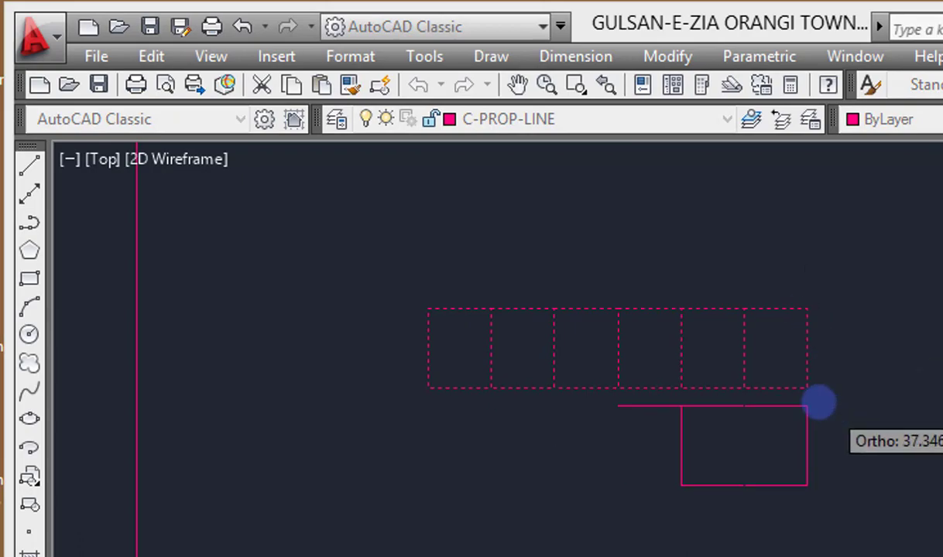
pyautogui.click(780, 376)
pyautogui.press('Escape')
# Examine the position of the twelve-plot block relative to the corner and the whole outline of the sample site.
pyautogui.scroll(-1, 603, 438)
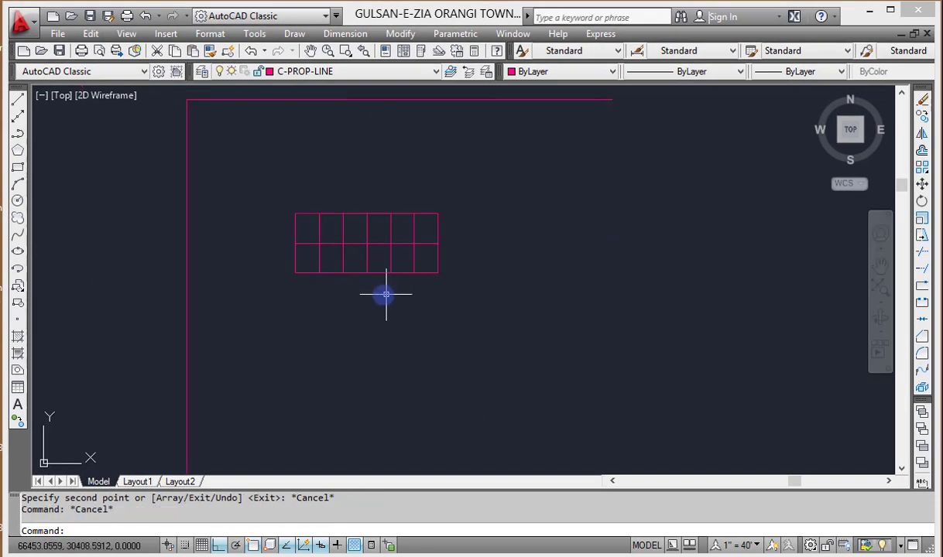
pyautogui.scroll(-2, 386, 295)
pyautogui.moveTo(427, 333); pyautogui.dragTo(358, 289, button='middle')
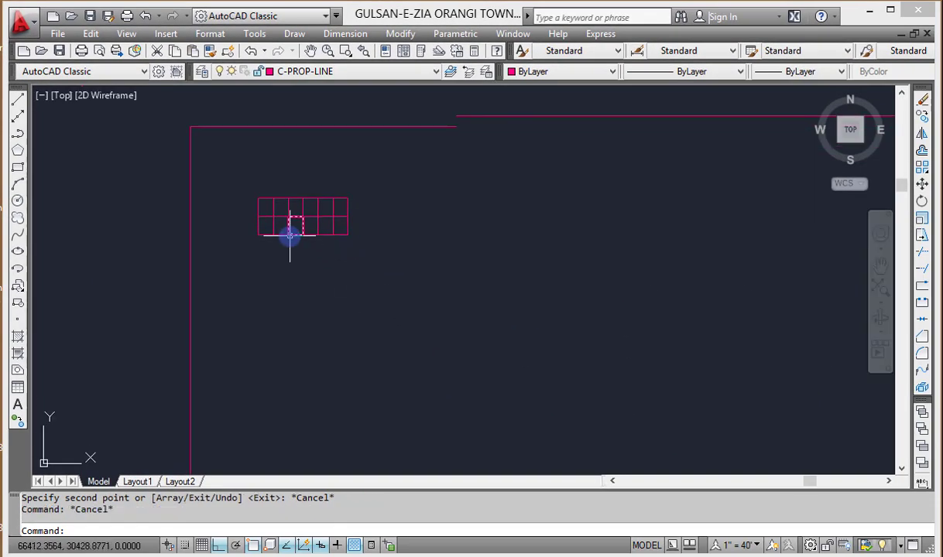
pyautogui.moveTo(199, 142); pyautogui.dragTo(208, 173, button='middle')
pyautogui.scroll(1, 209, 173)
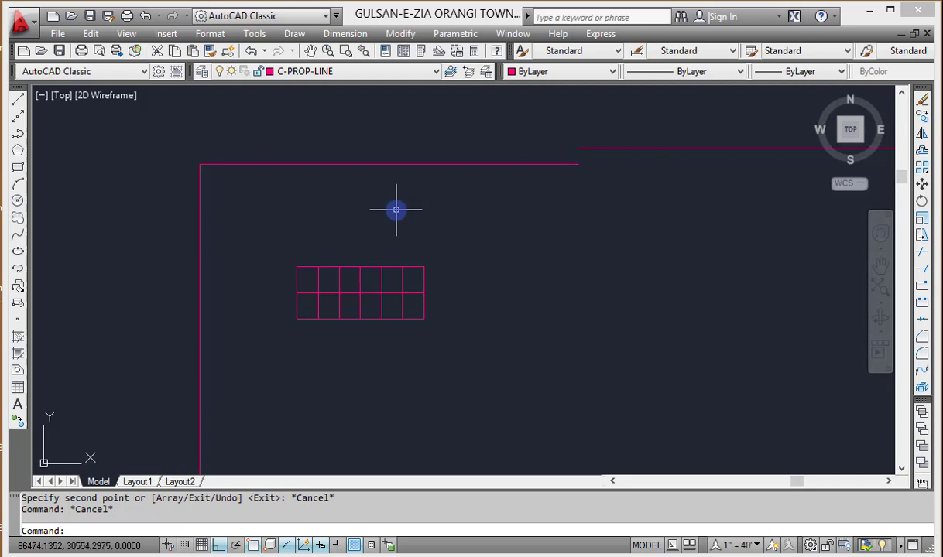
pyautogui.scroll(-2, 328, 179)
pyautogui.scroll(-2, 333, 174)
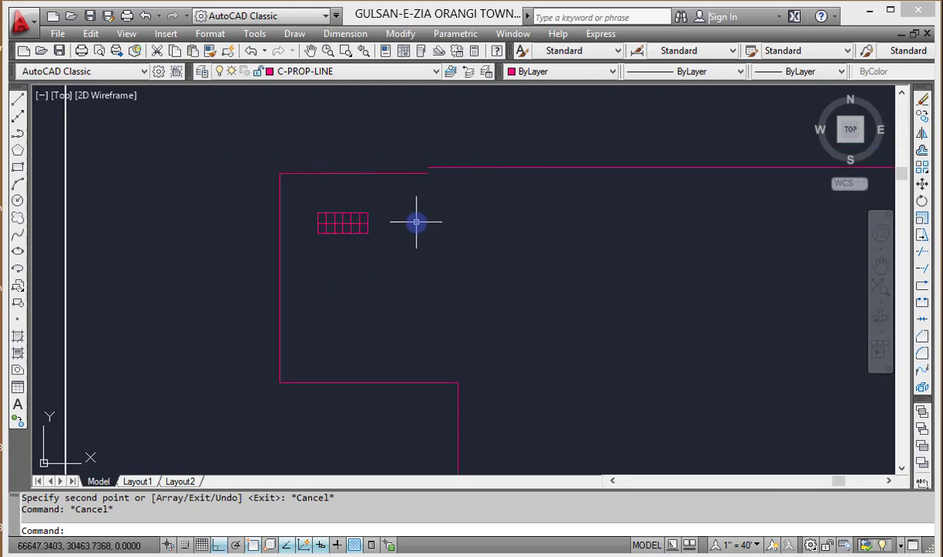
pyautogui.moveTo(414, 219); pyautogui.dragTo(280, 179, button='middle')
pyautogui.scroll(-4, 286, 179)
pyautogui.scroll(2, 300, 174)
pyautogui.press('Escape')
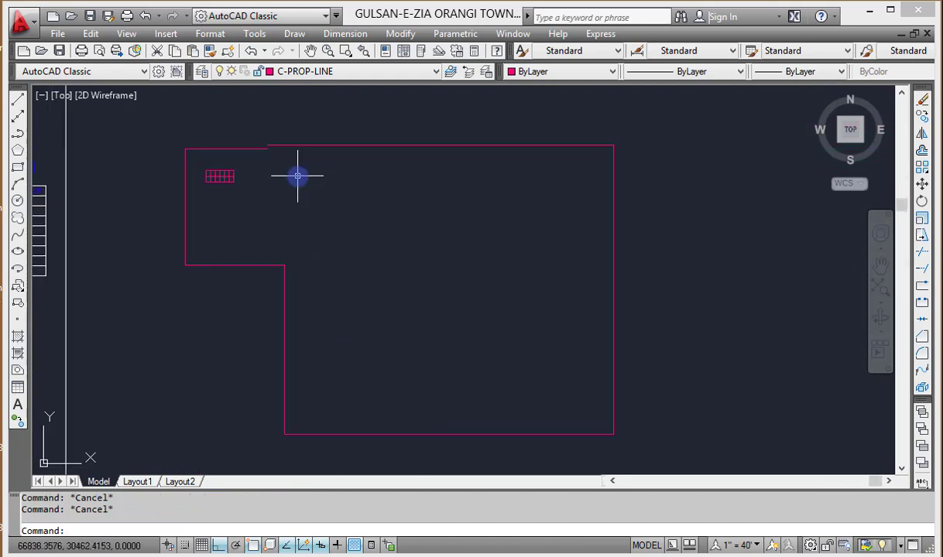
# Offset the sample site outline inward by 50 to reserve a road strip along the boundary.
pyautogui.press('Return')
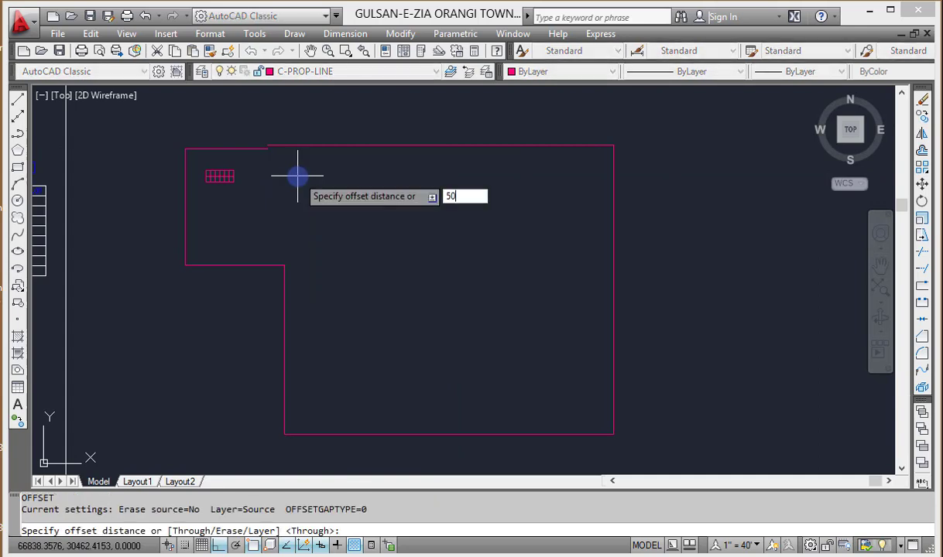
pyautogui.press('Return')
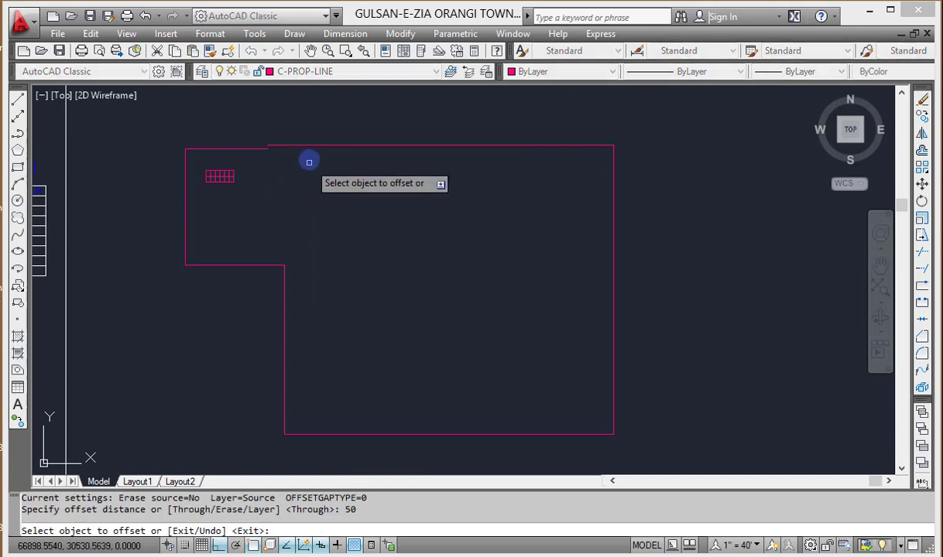
pyautogui.click(308, 146)
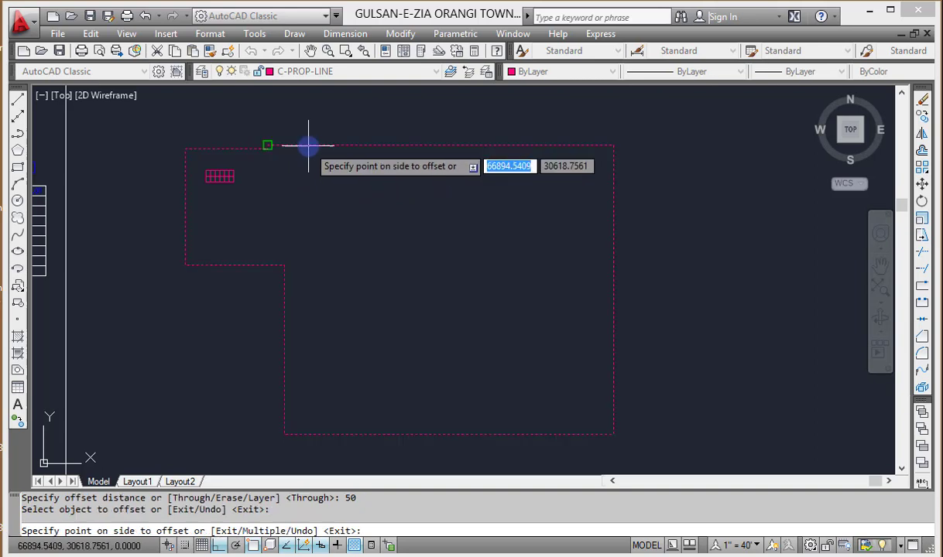
pyautogui.click(340, 204)
pyautogui.press('Escape')
# Move the twelve-plot block so its upper-left corner sits on the upper-left corner of the inner offset outline.
pyautogui.scroll(6, 193, 182)
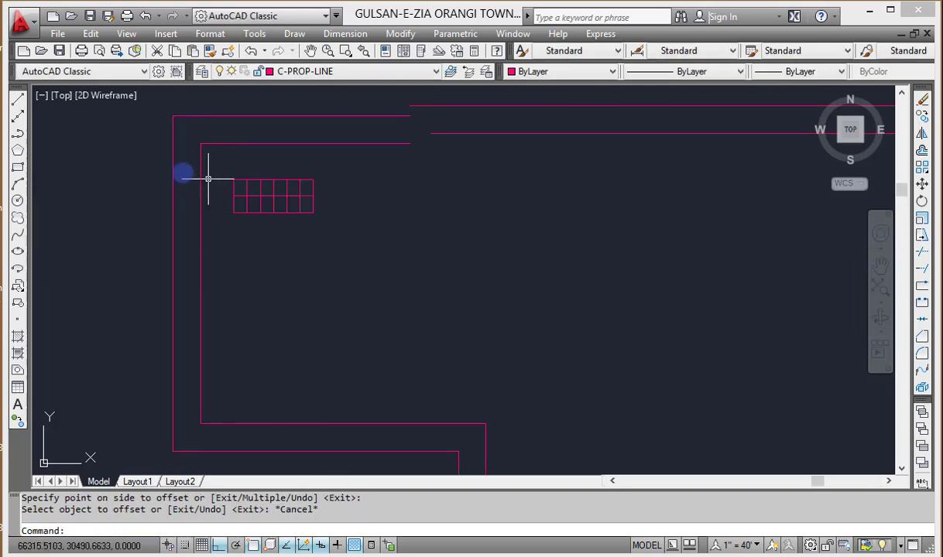
pyautogui.scroll(-6, 287, 183)
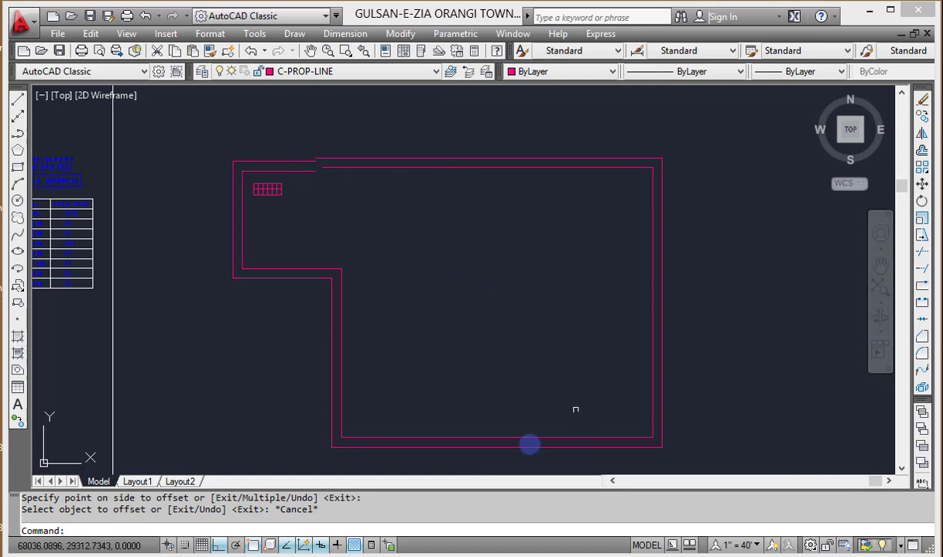
pyautogui.scroll(6, 255, 180)
pyautogui.click(232, 185)
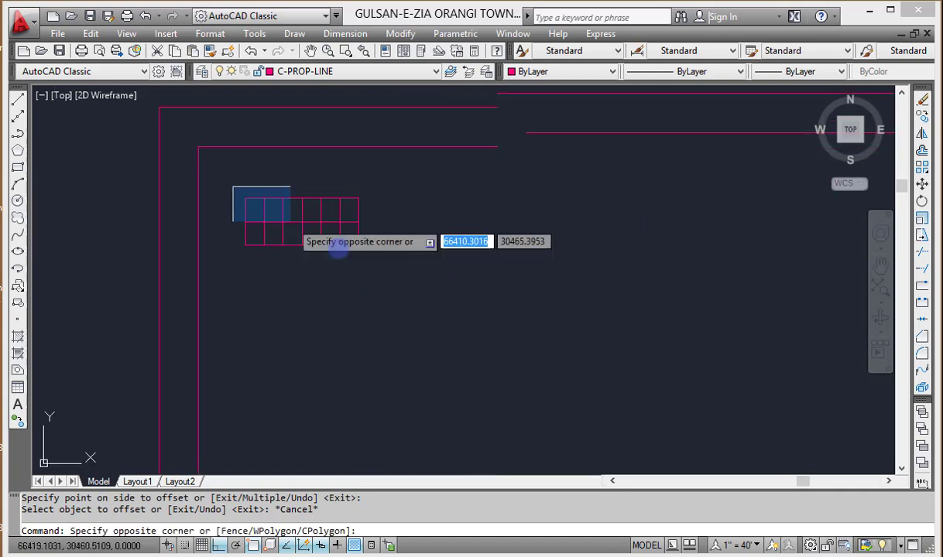
pyautogui.click(414, 283)
pyautogui.write('m')
pyautogui.press('Return')
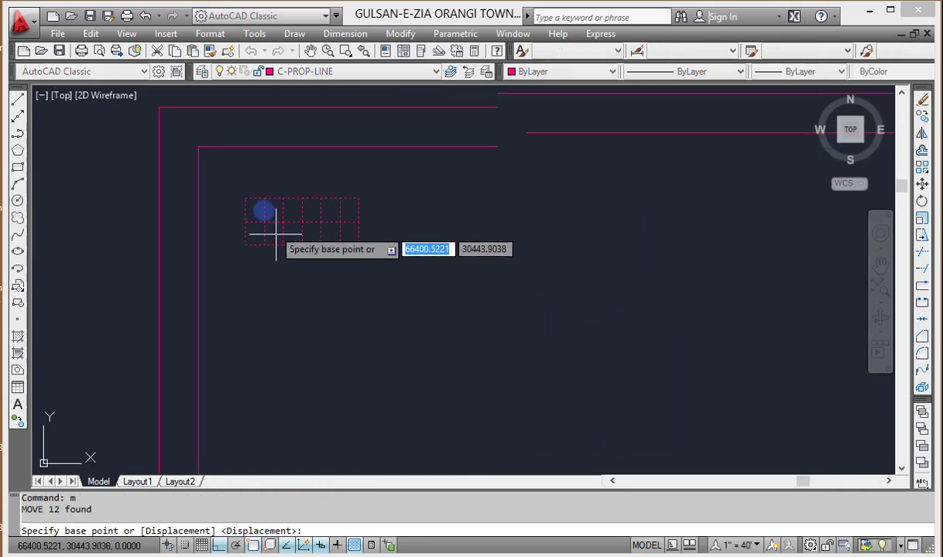
pyautogui.click(244, 198)
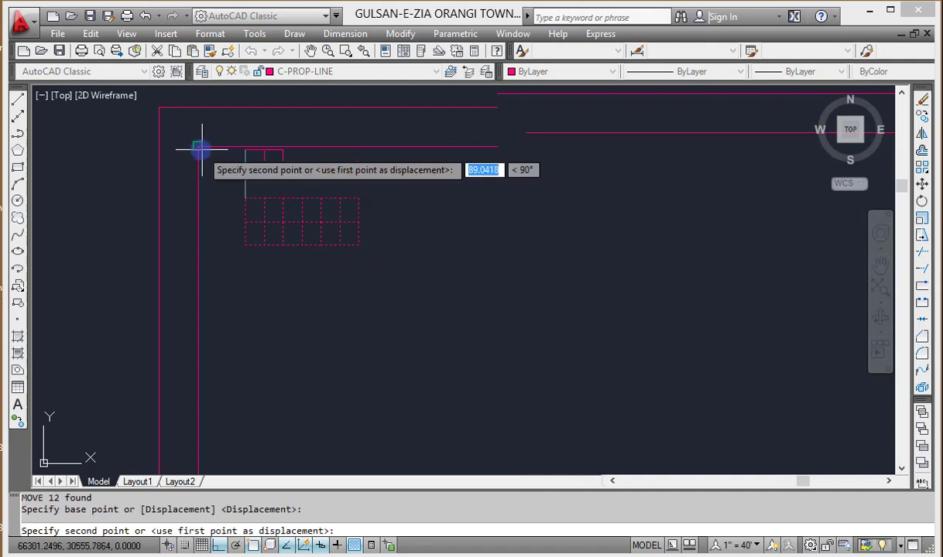
pyautogui.click(198, 147)
pyautogui.press('Escape')
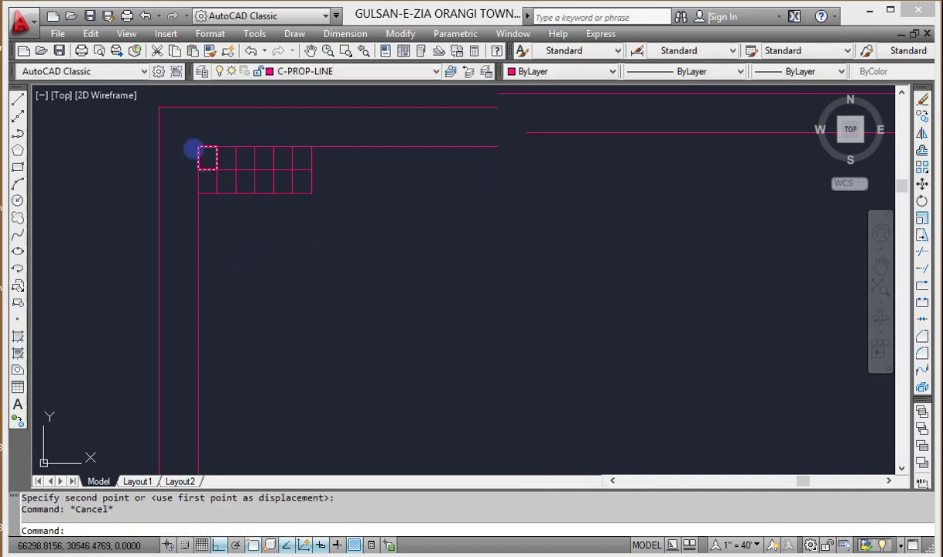
# Copy the twelve-plot block 100 straight down along the inner outline, leaving a road gap between the two blocks.
pyautogui.click(182, 132)
pyautogui.click(316, 234)
pyautogui.write('c')
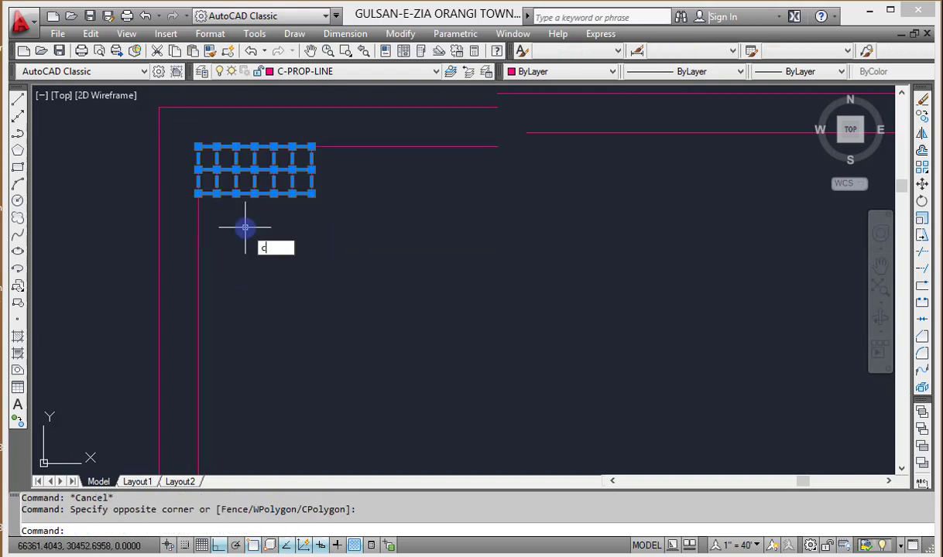
pyautogui.write('o')
pyautogui.press('Return')
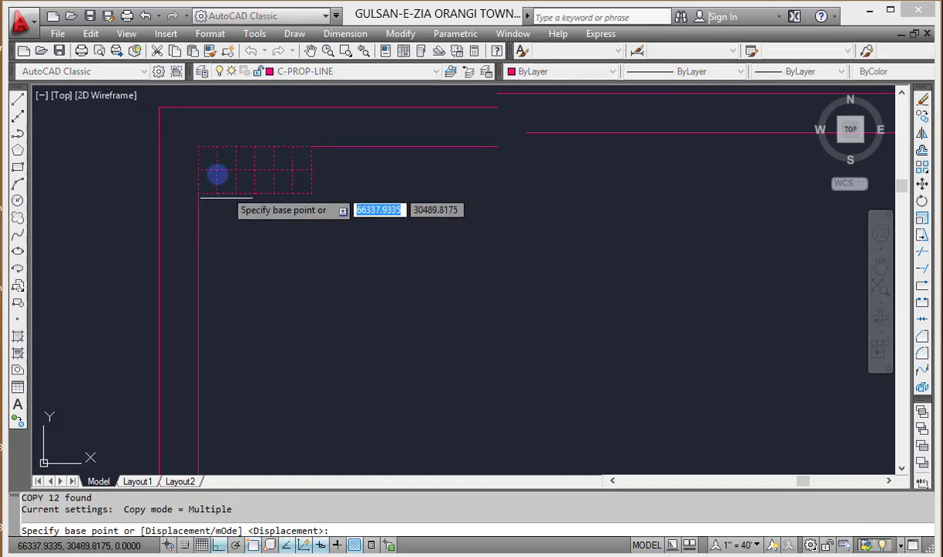
pyautogui.click(198, 146)
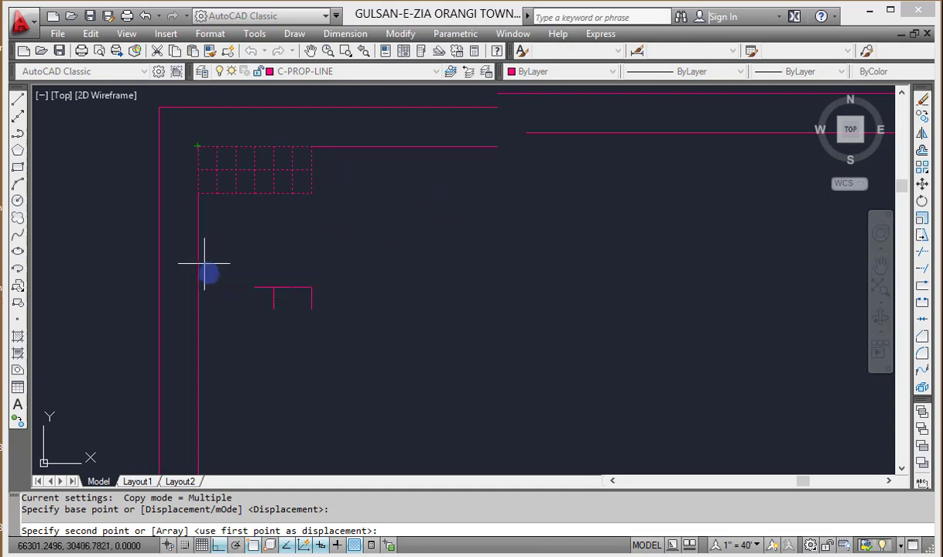
pyautogui.scroll(3, 224, 234)
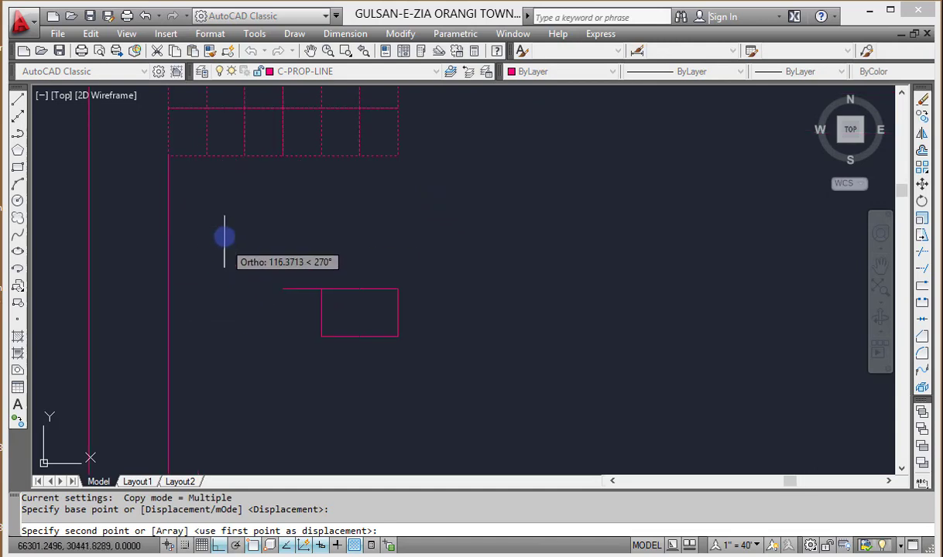
pyautogui.scroll(-2, 224, 236)
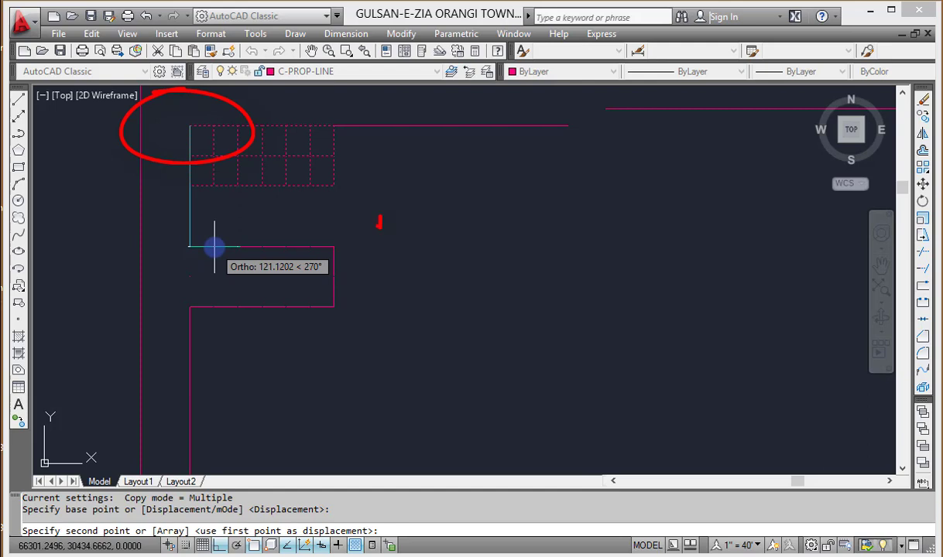
pyautogui.write('100')
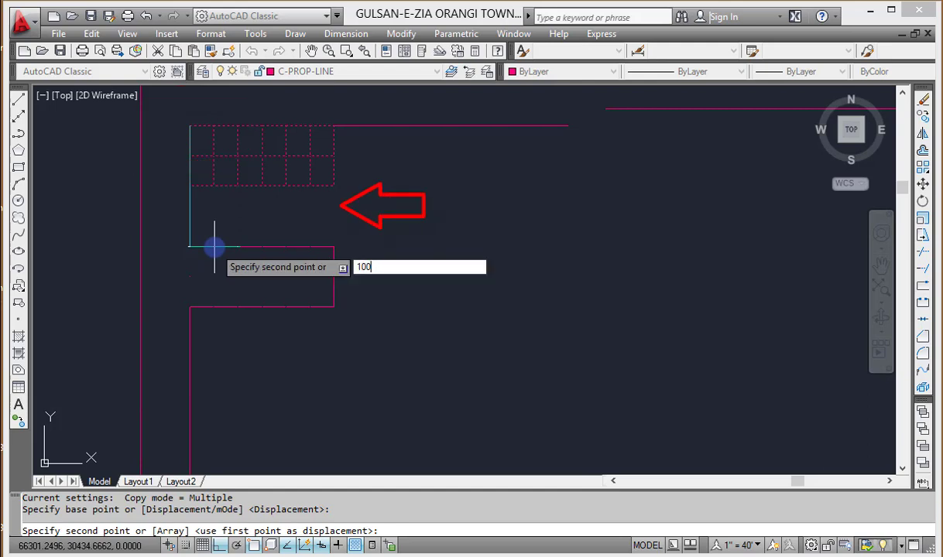
pyautogui.press('Return')
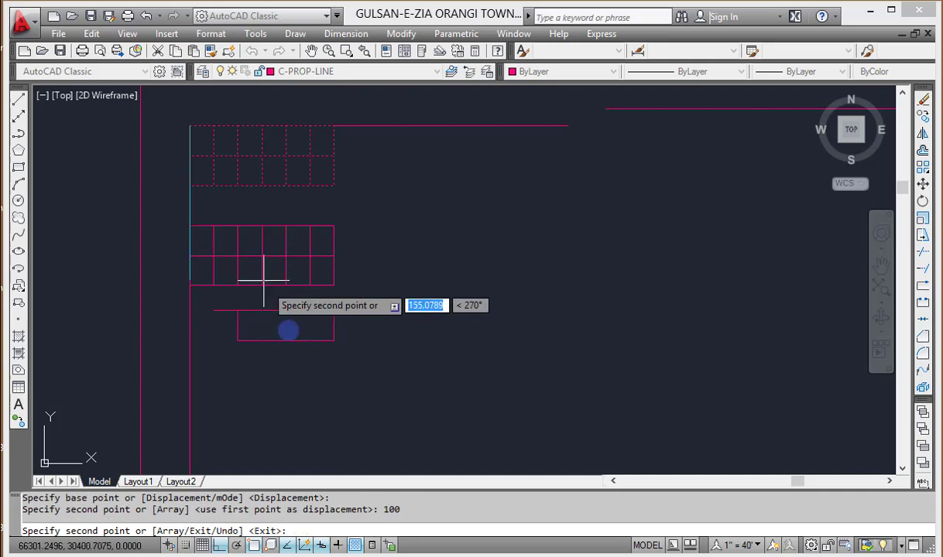
pyautogui.press('Escape')
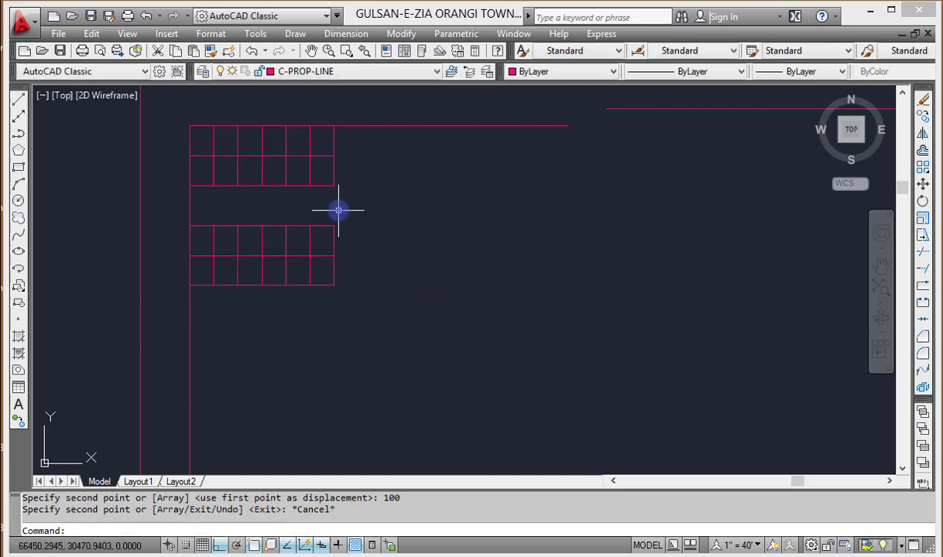
pyautogui.scroll(2, 342, 213)
pyautogui.write('dal')
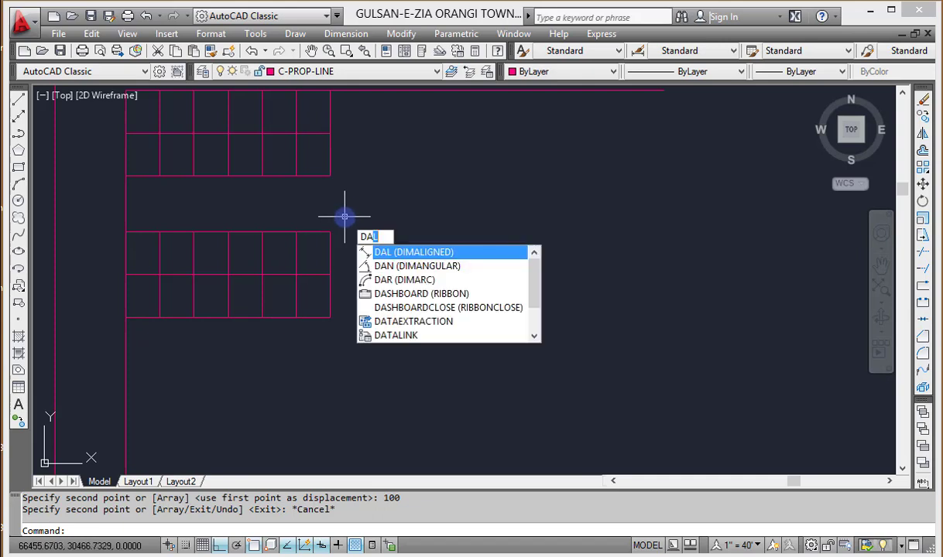
pyautogui.press('Return')
pyautogui.click(329, 231)
pyautogui.click(329, 175)
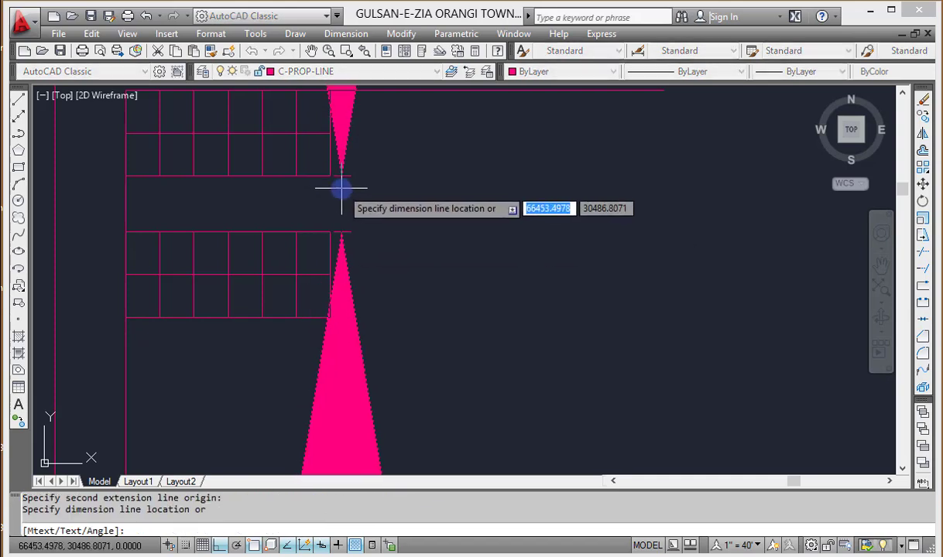
pyautogui.press('Escape')
# Measure the road gap between the upper and lower twelve-plot blocks at their right-hand corners.
pyautogui.write('di')
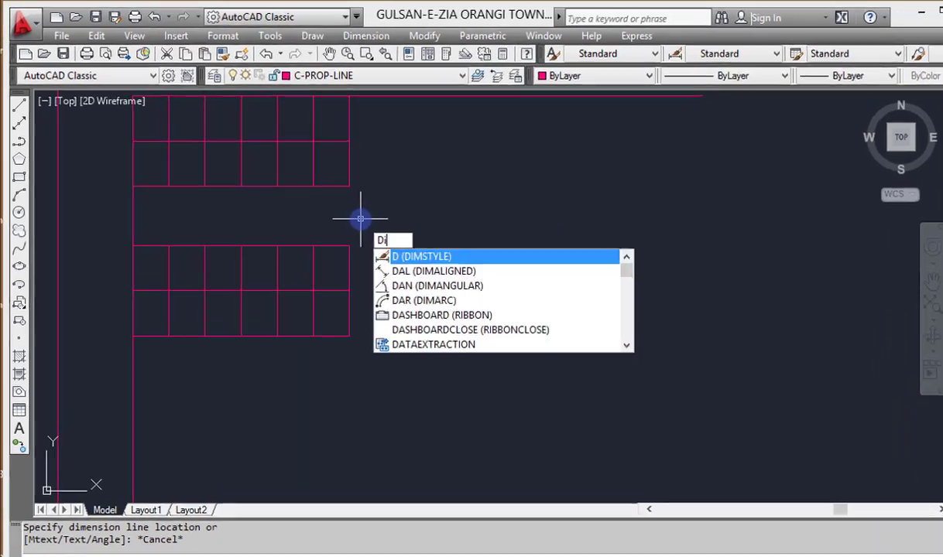
pyautogui.press('Return')
pyautogui.click(330, 231)
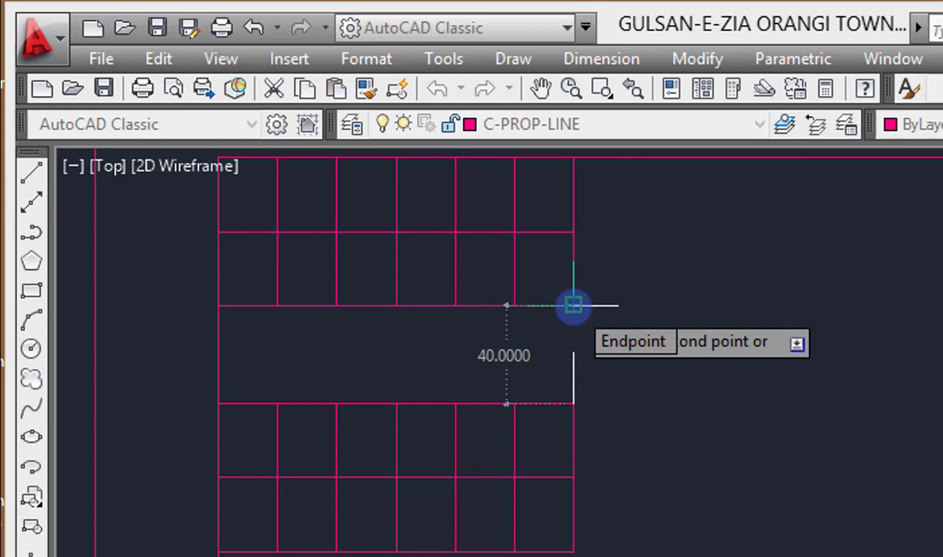
pyautogui.click(572, 305)
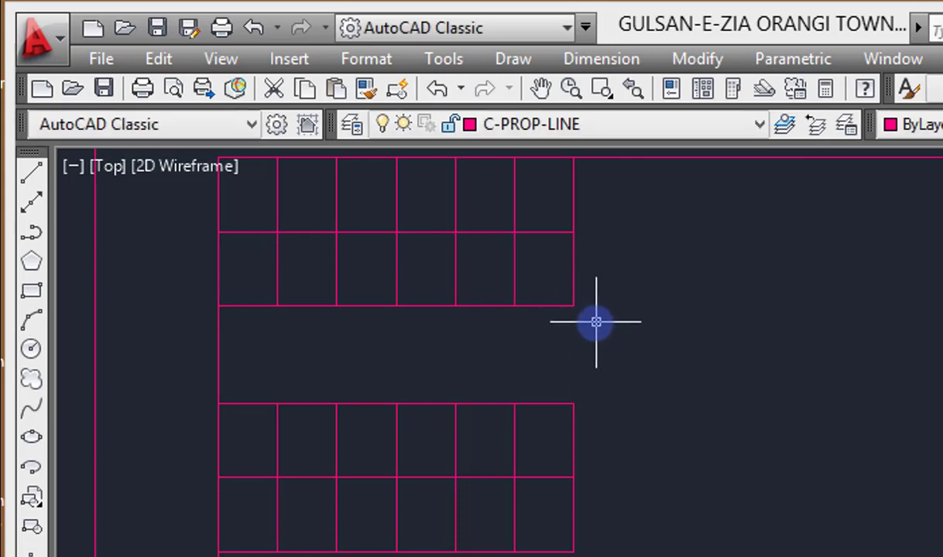
# Measure the depth and width of the lower-right corner plot in the upper block.
pyautogui.press('Return')
pyautogui.click(573, 305)
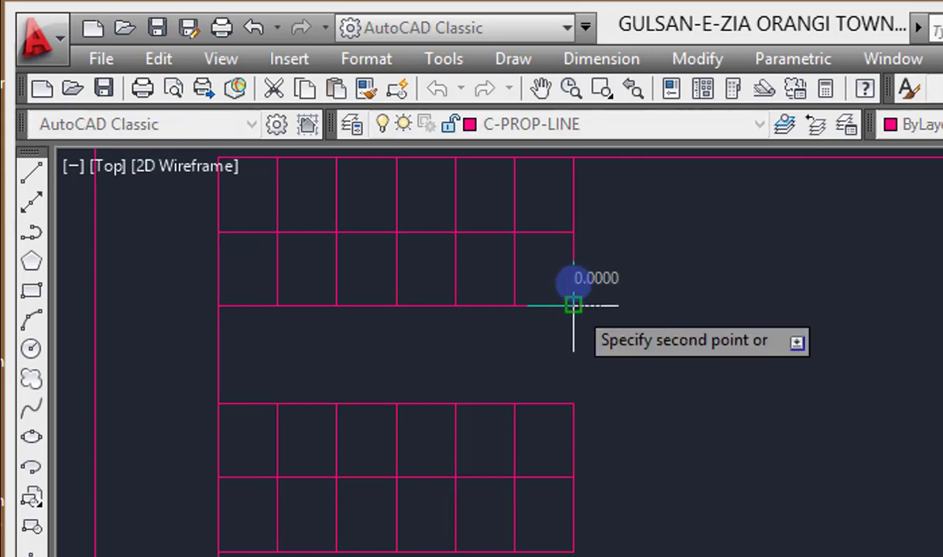
pyautogui.click(572, 232)
pyautogui.press('Return')
pyautogui.click(569, 308)
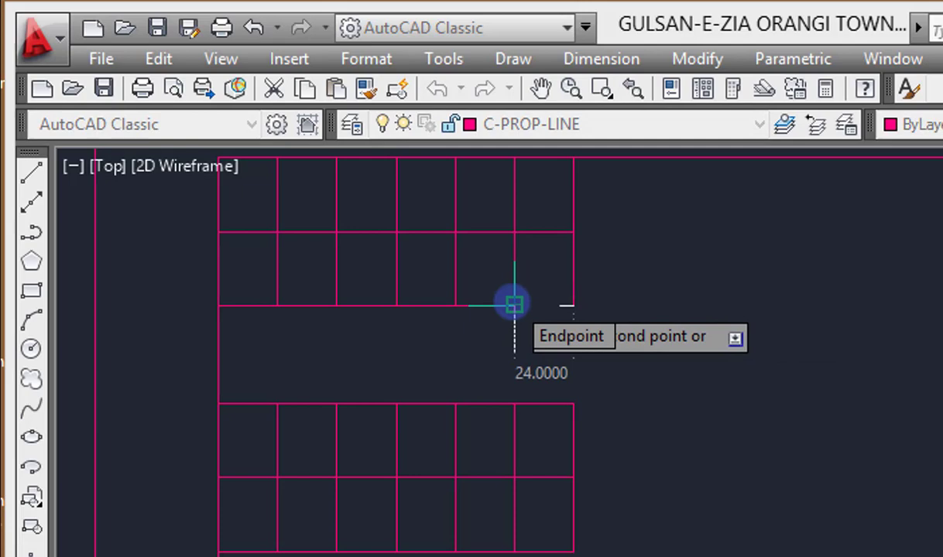
pyautogui.click(514, 304)
# Copy both twelve-plot blocks to the right, from the upper block's upper-left corner to its upper-right corner.
pyautogui.scroll(-2, 619, 465)
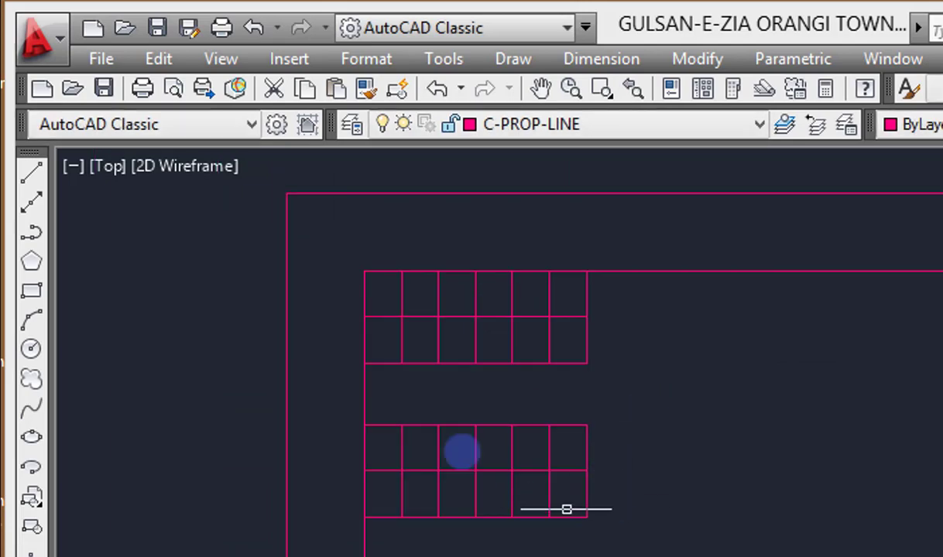
pyautogui.moveTo(661, 485); pyautogui.dragTo(557, 484, button='middle')
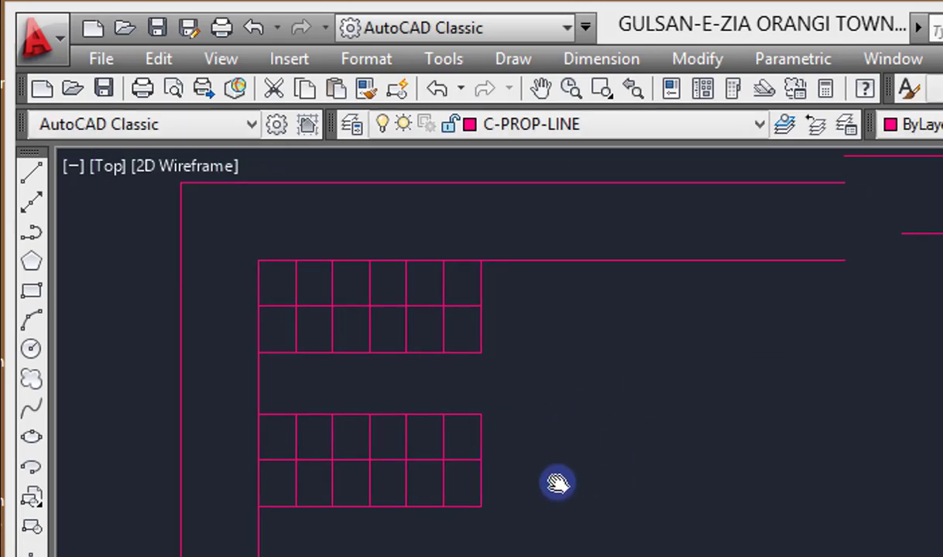
pyautogui.click(236, 237)
pyautogui.click(489, 554)
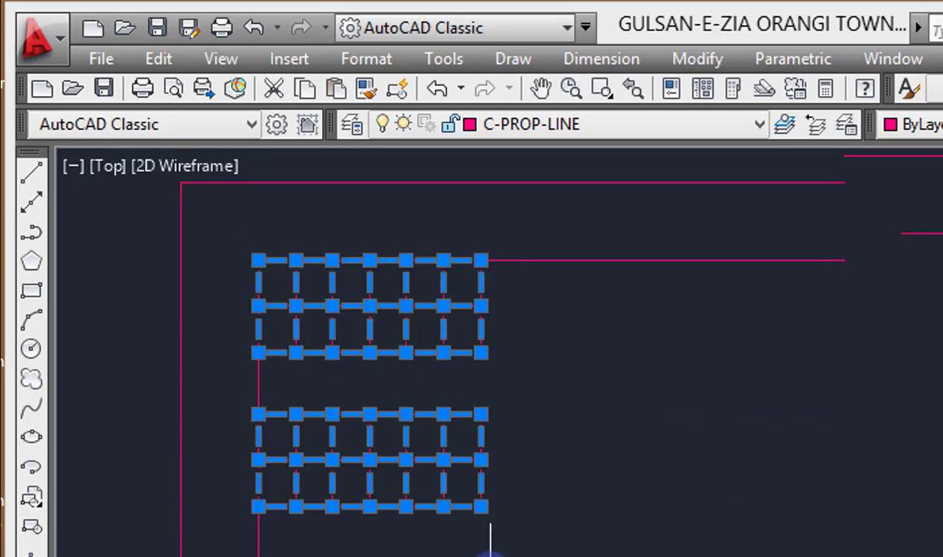
pyautogui.write('co')
pyautogui.press('Return')
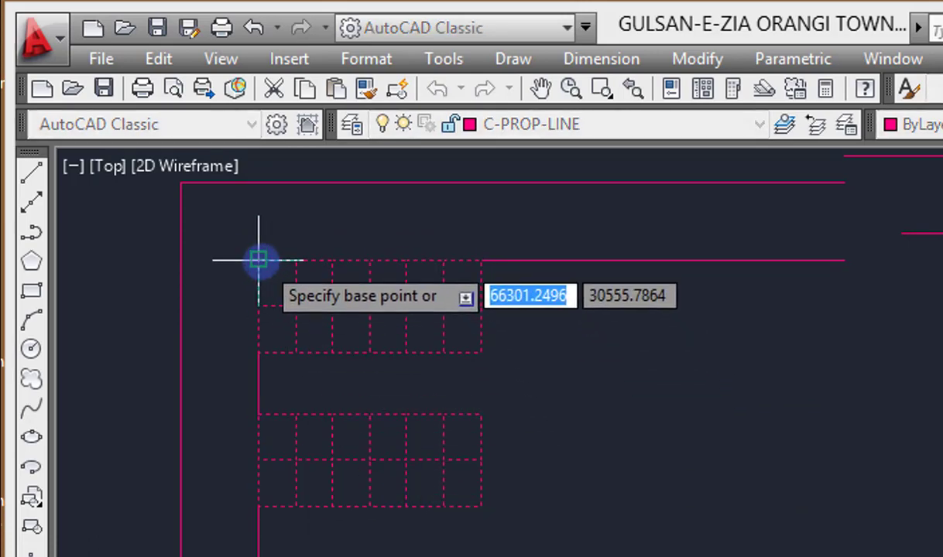
pyautogui.click(258, 260)
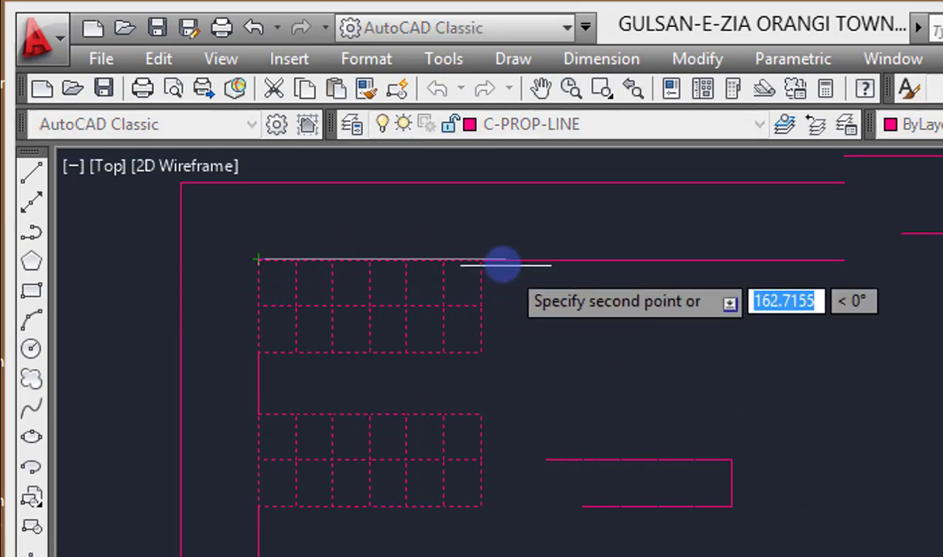
pyautogui.click(480, 260)
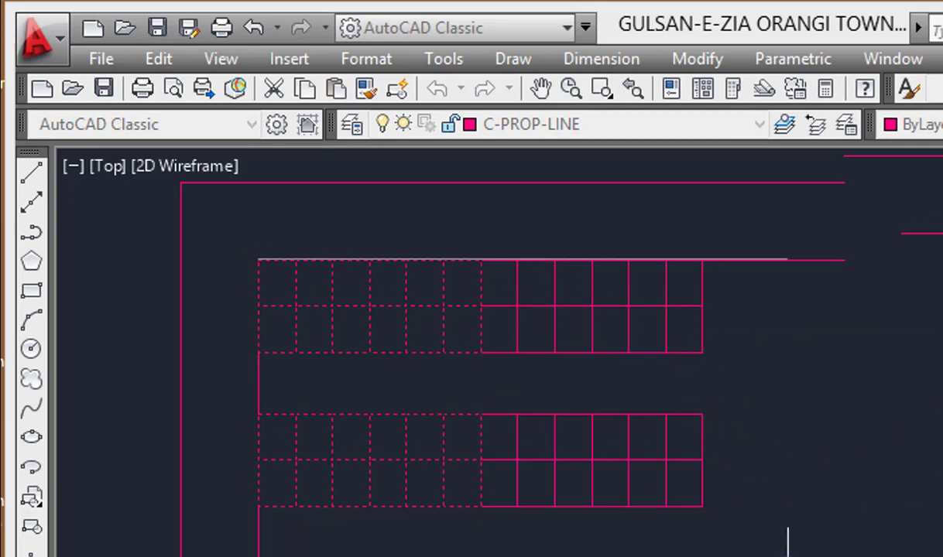
pyautogui.press('Return')
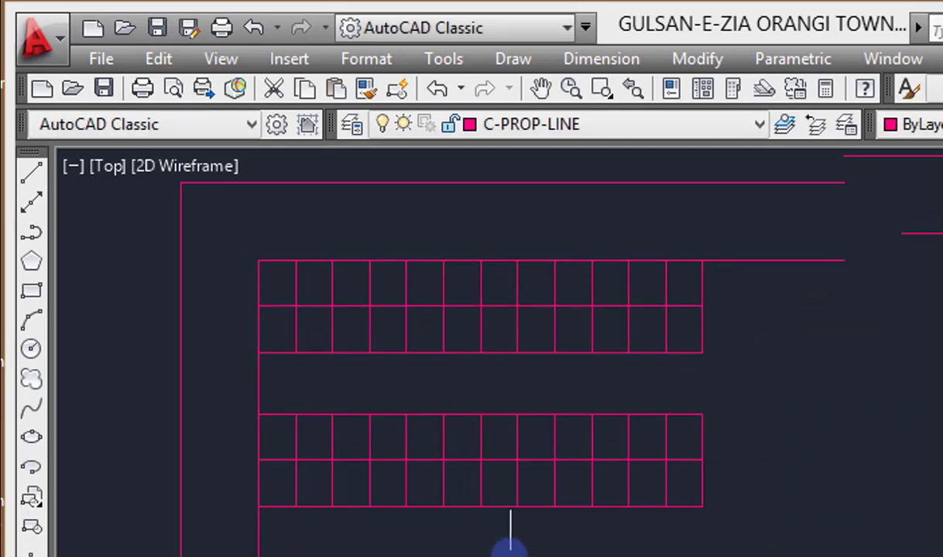
# Erase the first column of plots in both copied blocks to open a cross road beside the original blocks.
pyautogui.click(509, 419)
pyautogui.click(498, 297)
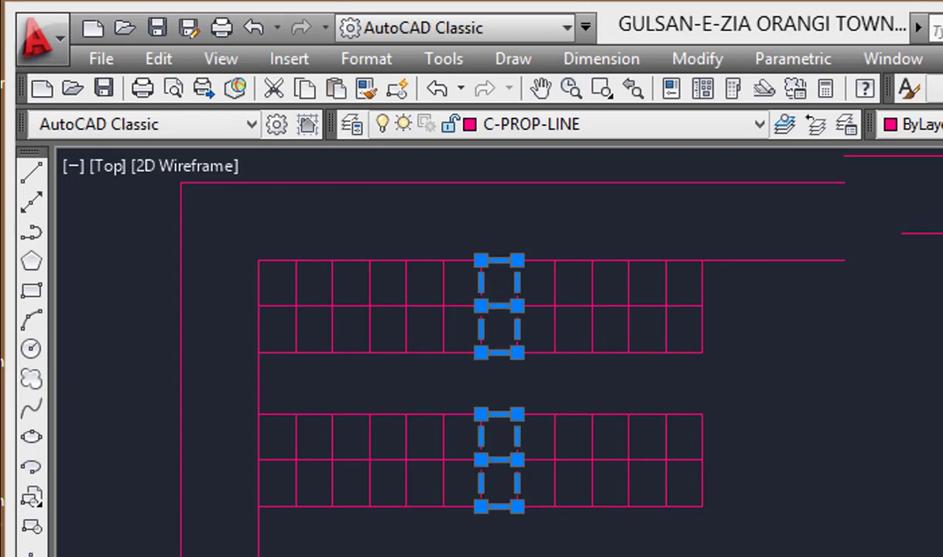
pyautogui.press('Delete')
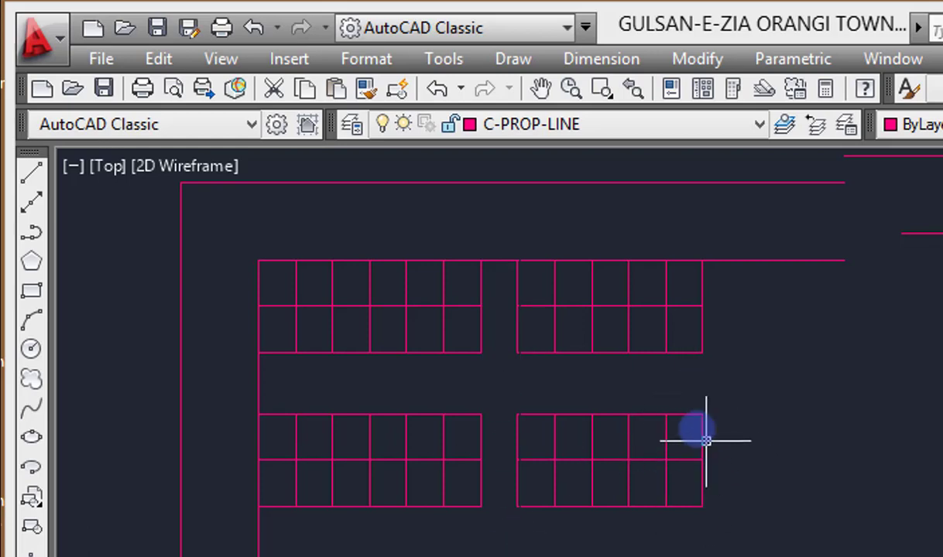
# Copy the last column of plots in both right-hand blocks one plot width to the right, restoring six columns.
pyautogui.click(746, 552)
pyautogui.click(685, 310)
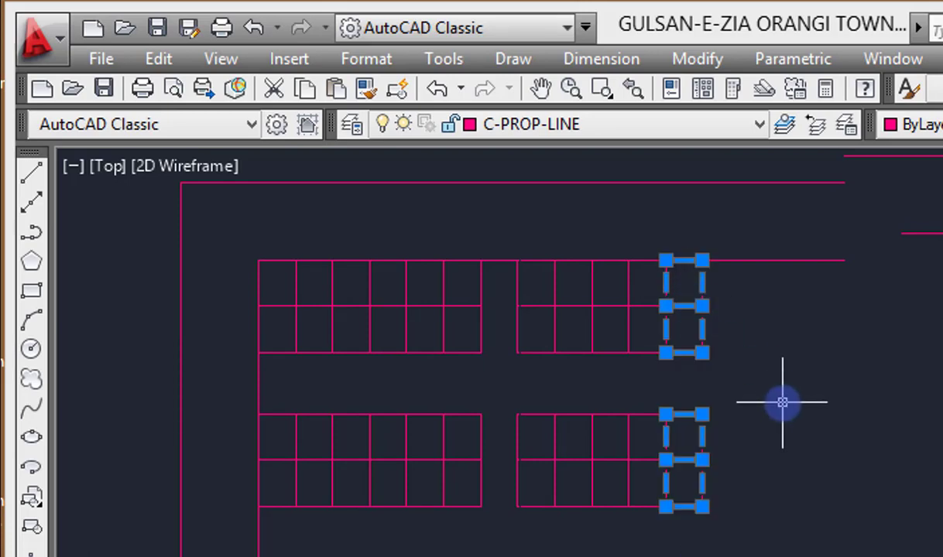
pyautogui.write('Cp')
pyautogui.press('Return')
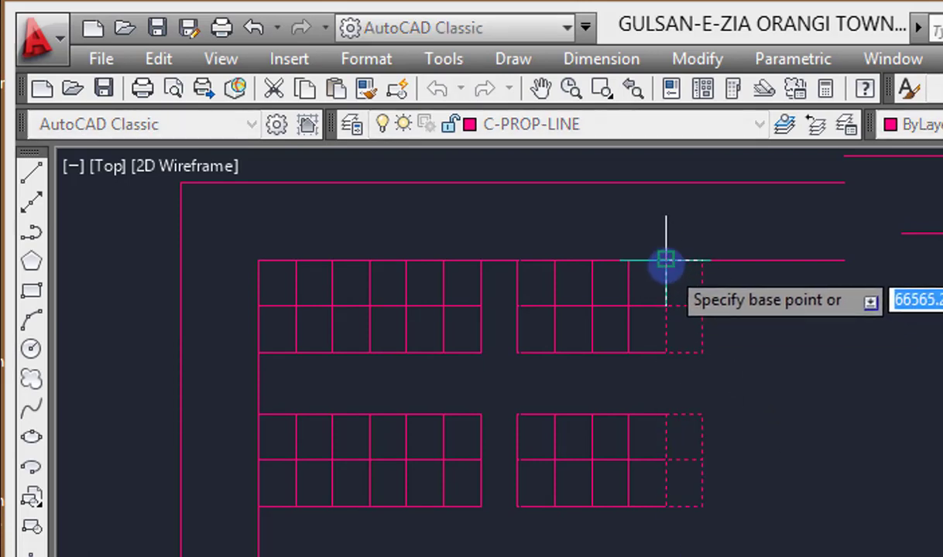
pyautogui.click(665, 261)
pyautogui.click(701, 261)
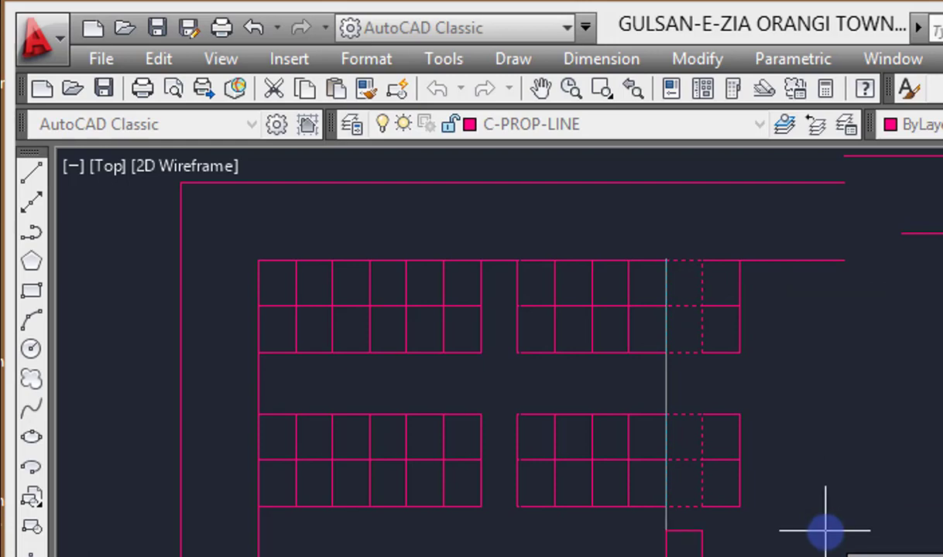
pyautogui.press('Return')
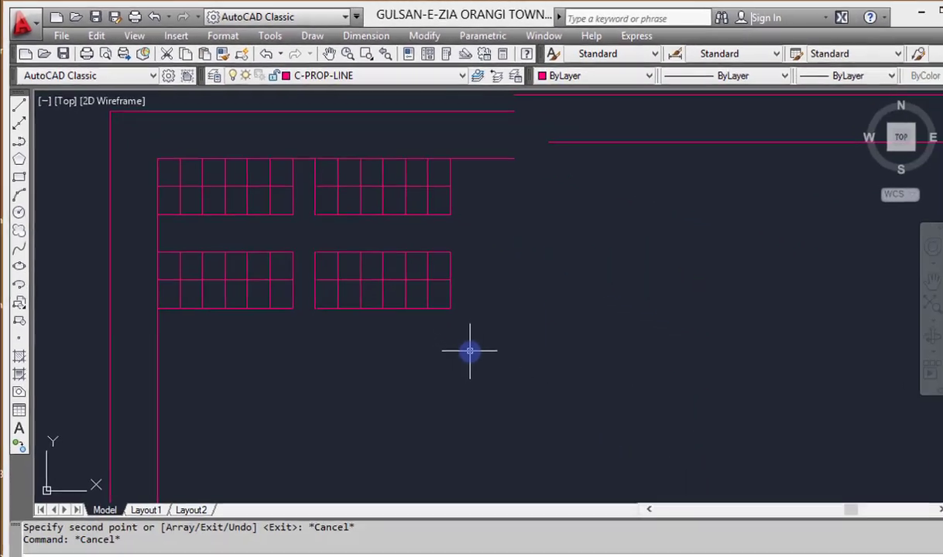
# Copy all four blocks to the right, from the first block's upper-left corner to the second upper block's upper-right corner.
pyautogui.scroll(-3, 743, 551)
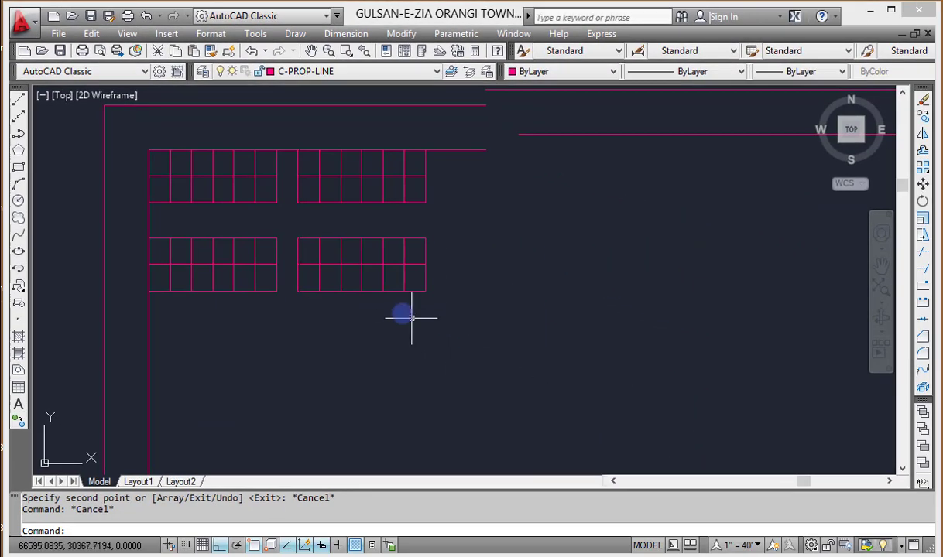
pyautogui.moveTo(460, 373); pyautogui.dragTo(336, 258, button='middle')
pyautogui.scroll(-2, 471, 353)
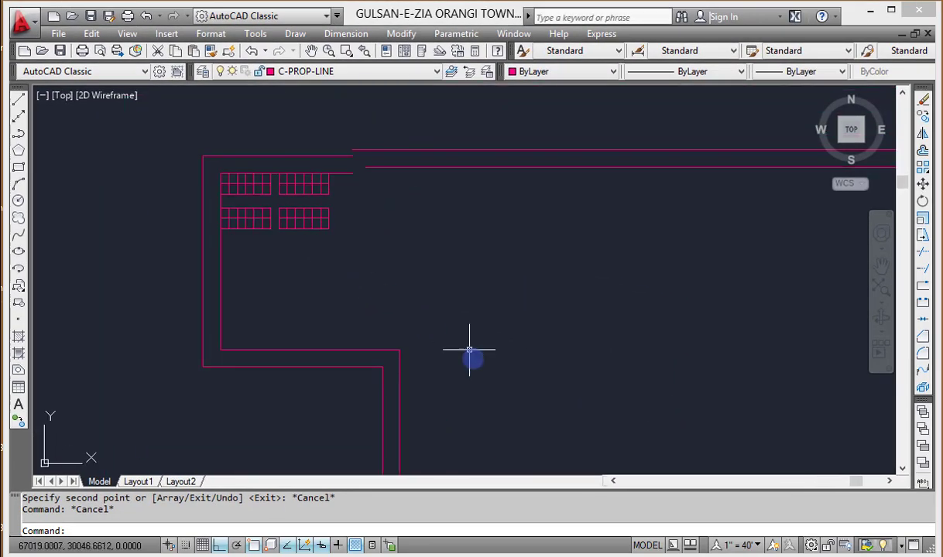
pyautogui.moveTo(472, 354); pyautogui.dragTo(332, 275, button='middle')
pyautogui.scroll(-3, 348, 286)
pyautogui.scroll(1, 301, 226)
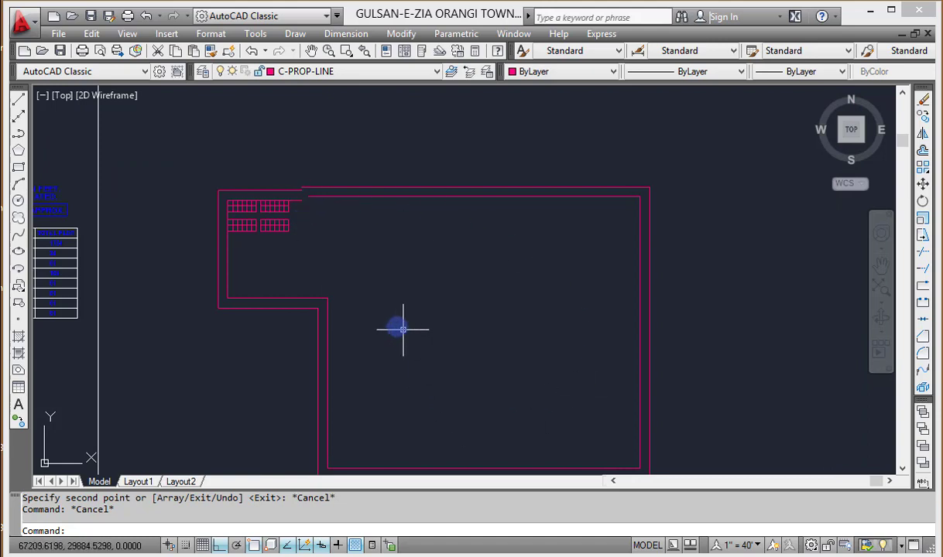
pyautogui.scroll(4, 267, 206)
pyautogui.click(140, 170)
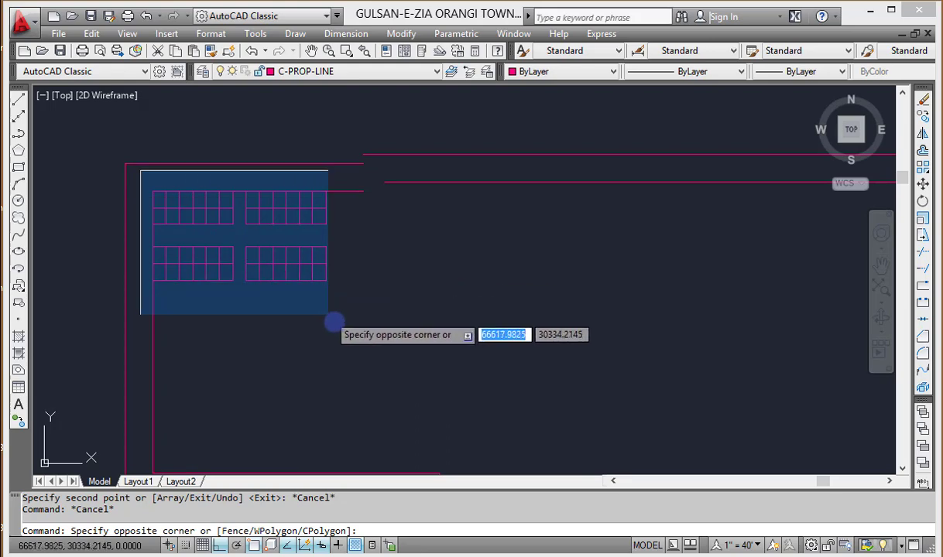
pyautogui.click(329, 315)
pyautogui.write('c')
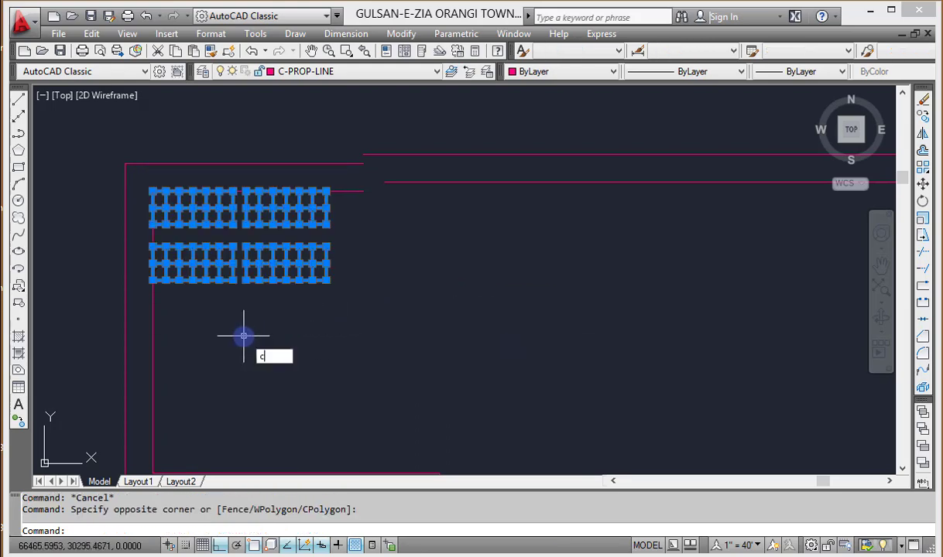
pyautogui.write('p')
pyautogui.press('Return')
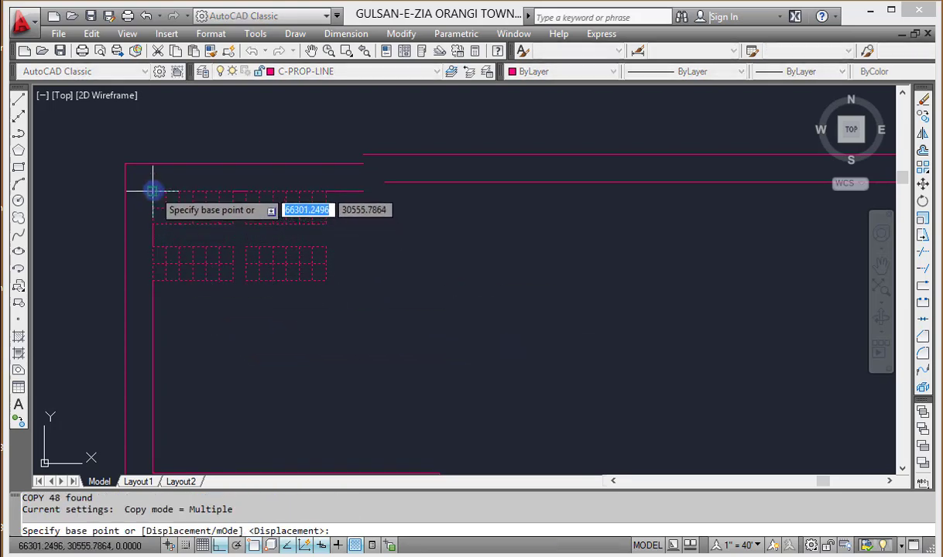
pyautogui.click(152, 190)
pyautogui.scroll(3, 339, 195)
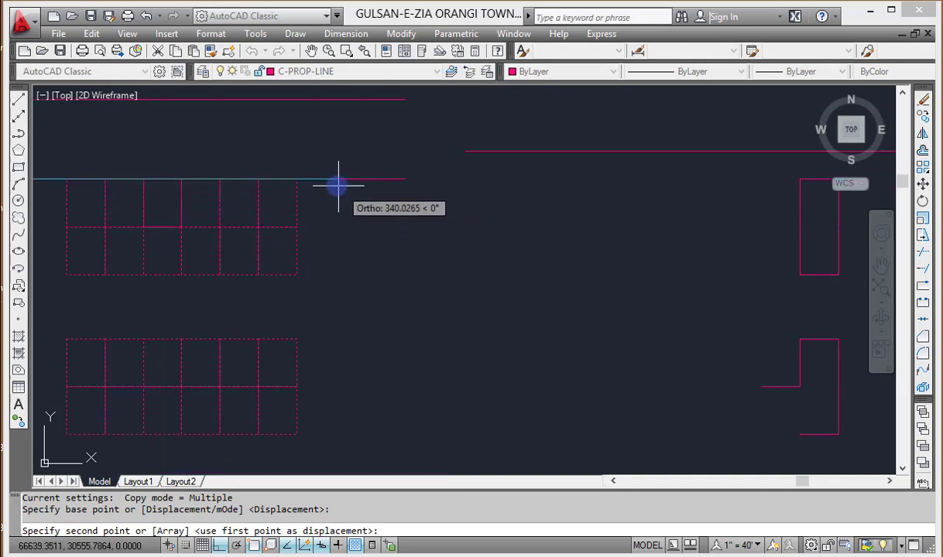
pyautogui.click(335, 194)
pyautogui.scroll(-2, 358, 246)
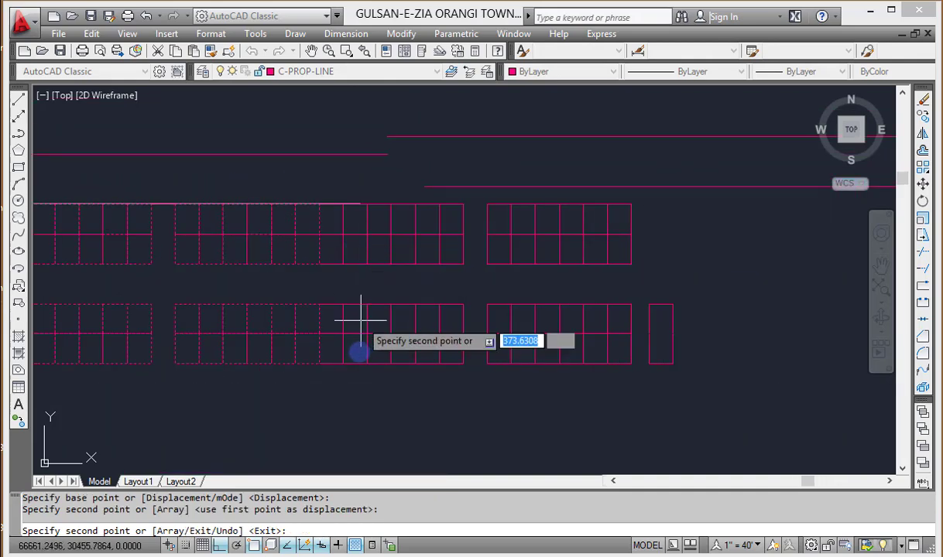
pyautogui.press('Escape')
# Erase the plot column adjoining the second pair of blocks to open another cross road before the third pair.
pyautogui.click(339, 387)
pyautogui.click(330, 223)
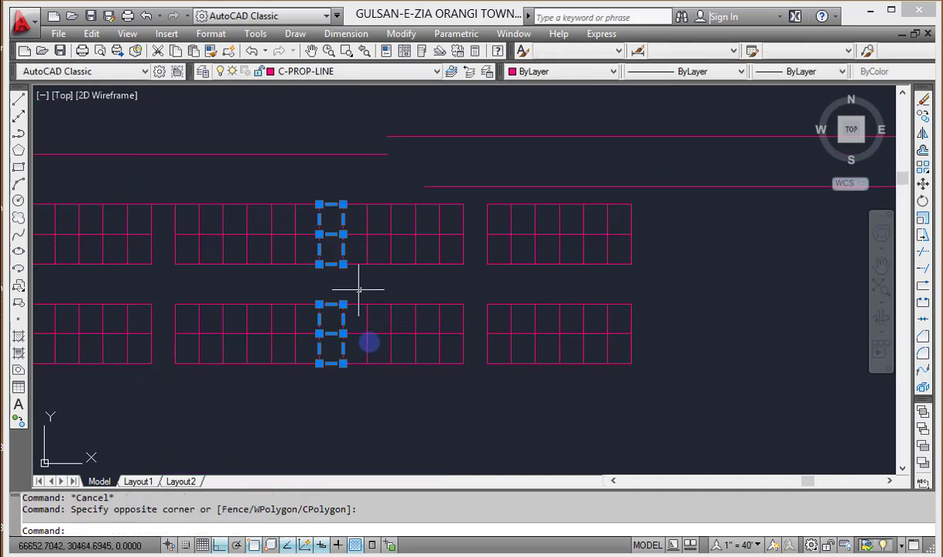
pyautogui.press('Delete')
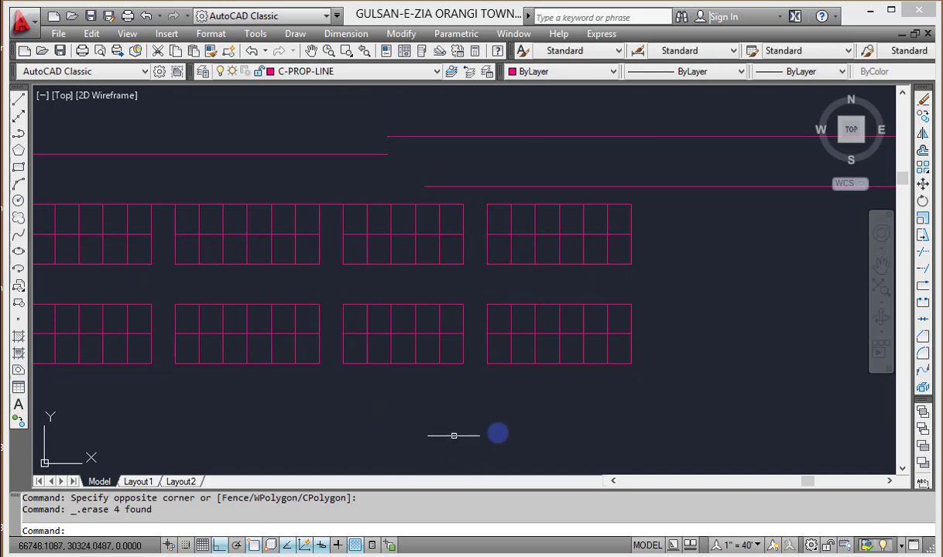
# Erase the fourth pair of blocks at the far right of the layout.
pyautogui.moveTo(497, 432); pyautogui.dragTo(470, 421, button='middle')
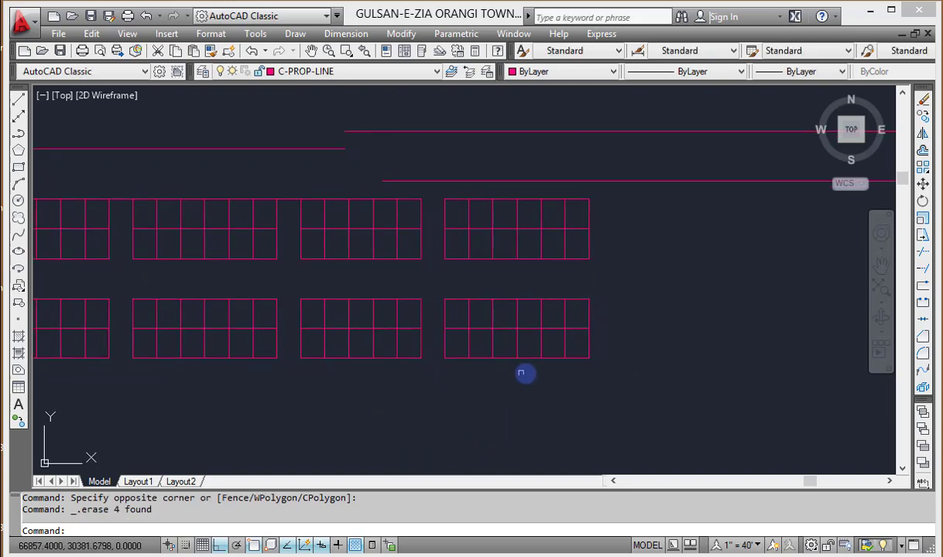
pyautogui.click(622, 389)
pyautogui.click(442, 196)
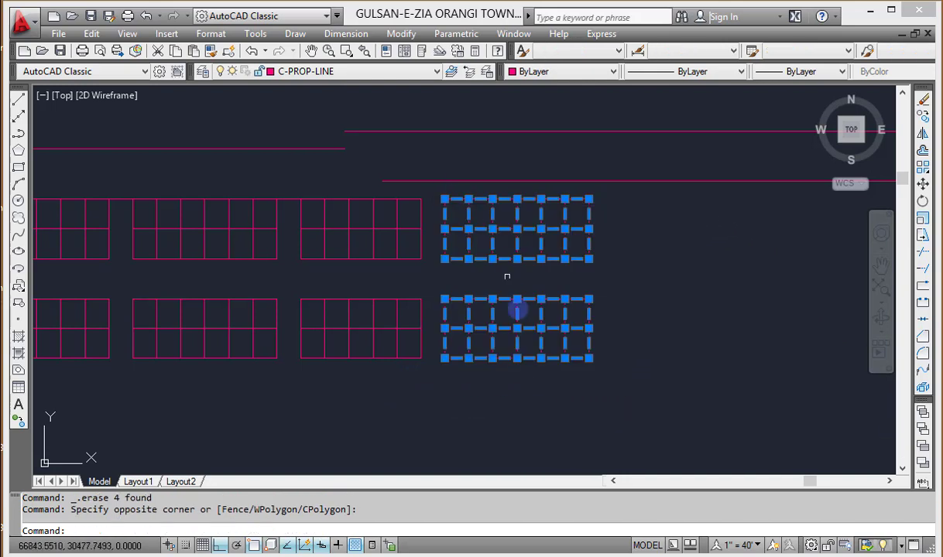
pyautogui.press('Delete')
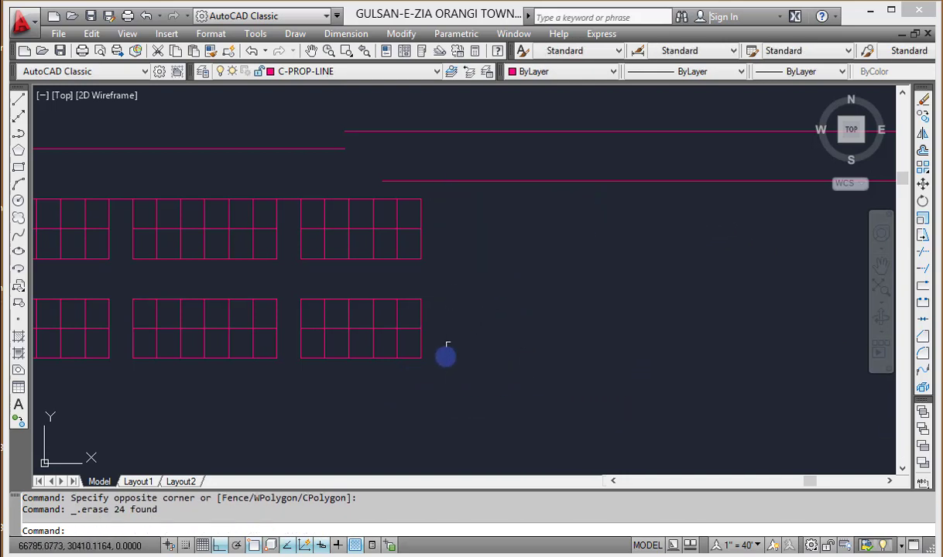
# Copy the last plot column of the third pair of blocks 24 to the right, completing six columns per block.
pyautogui.click(441, 358)
pyautogui.click(410, 224)
pyautogui.write('c')
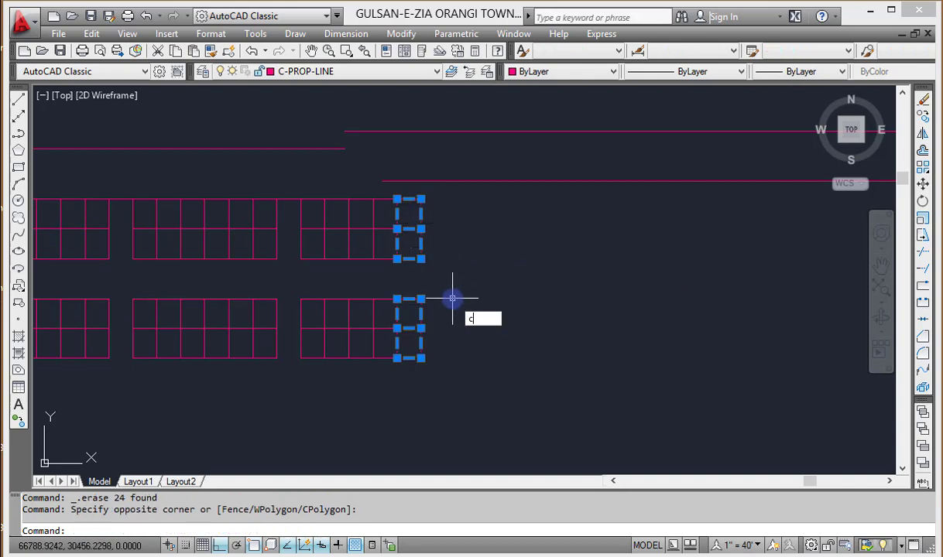
pyautogui.write('o')
pyautogui.press('Return')
pyautogui.click(397, 199)
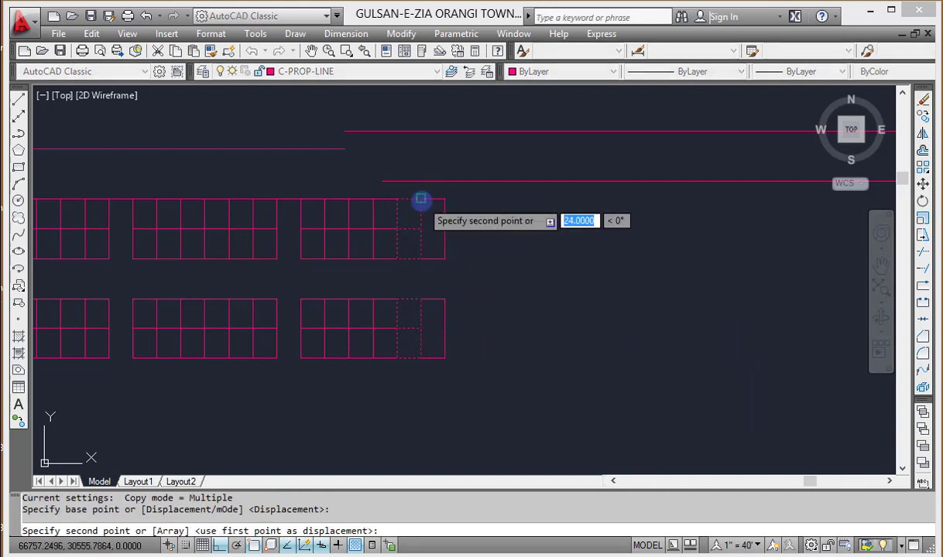
pyautogui.click(421, 199)
pyautogui.press('Escape')
pyautogui.press('Escape')
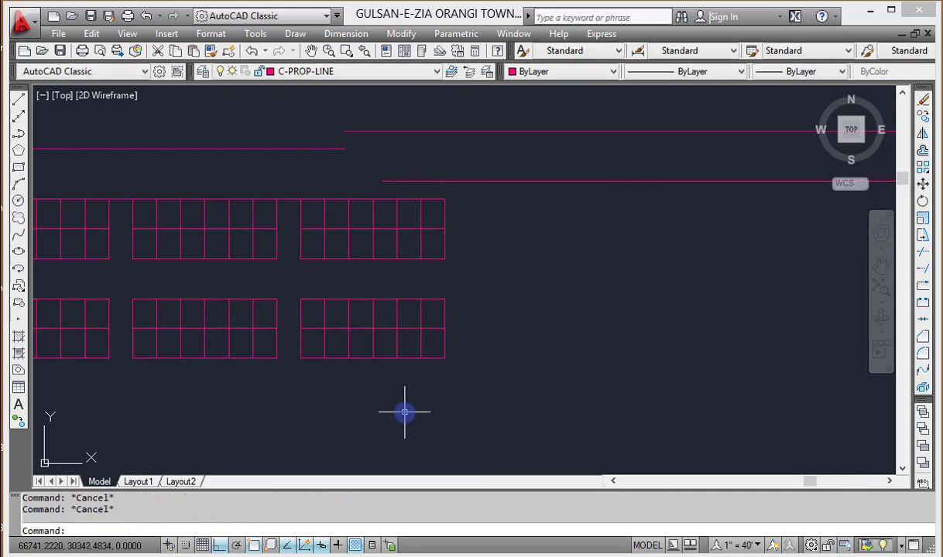
pyautogui.moveTo(371, 408); pyautogui.dragTo(492, 406, button='middle')
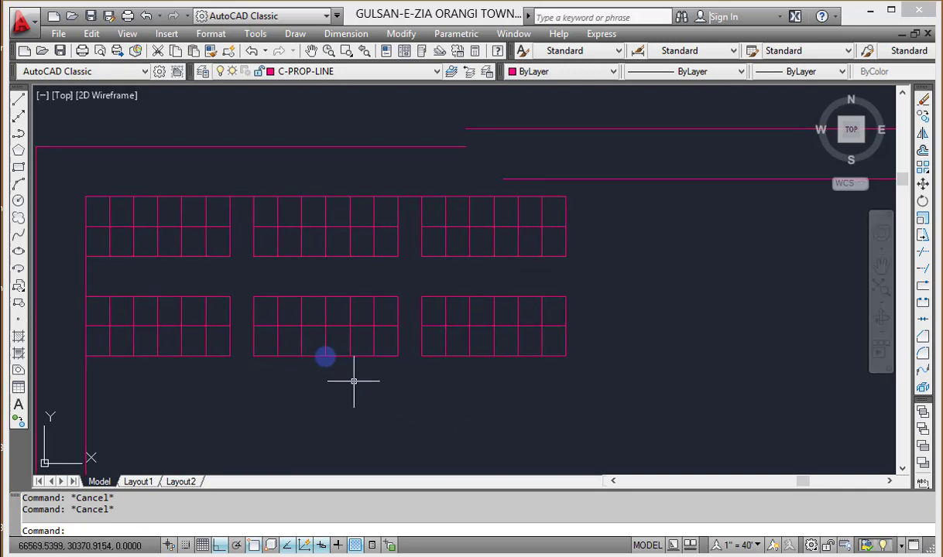
# Copy the second and third pairs of blocks from the first upper block's upper-right corner to the third upper block's upper-right corner.
pyautogui.write('cp')
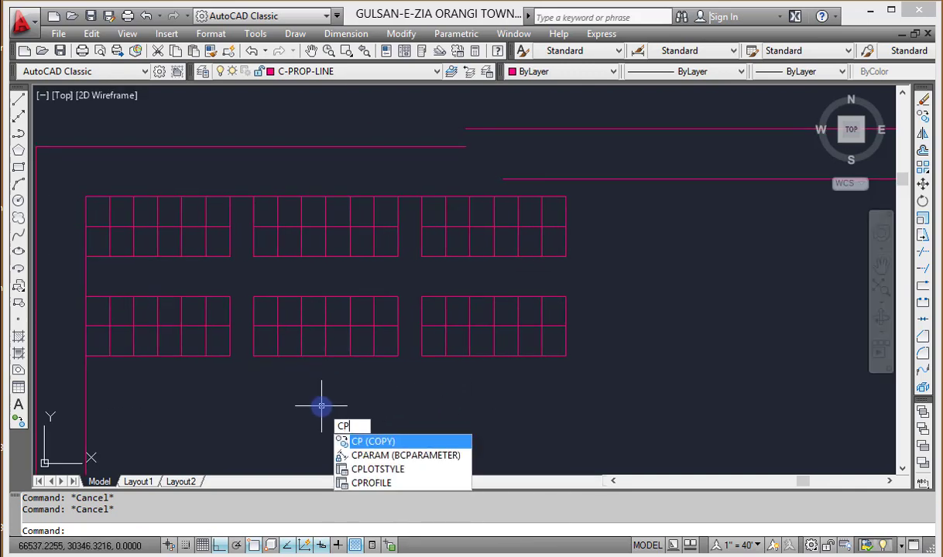
pyautogui.press('Return')
pyautogui.click(249, 182)
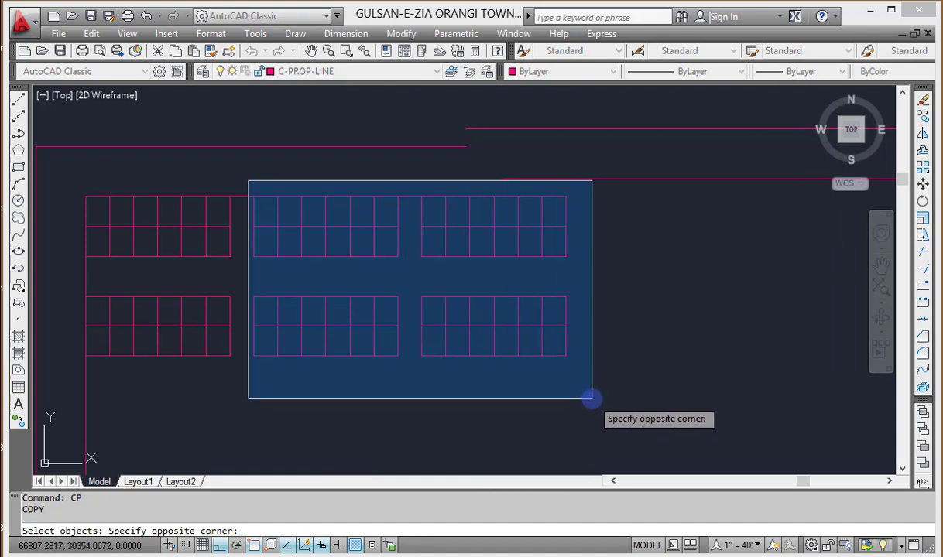
pyautogui.click(589, 398)
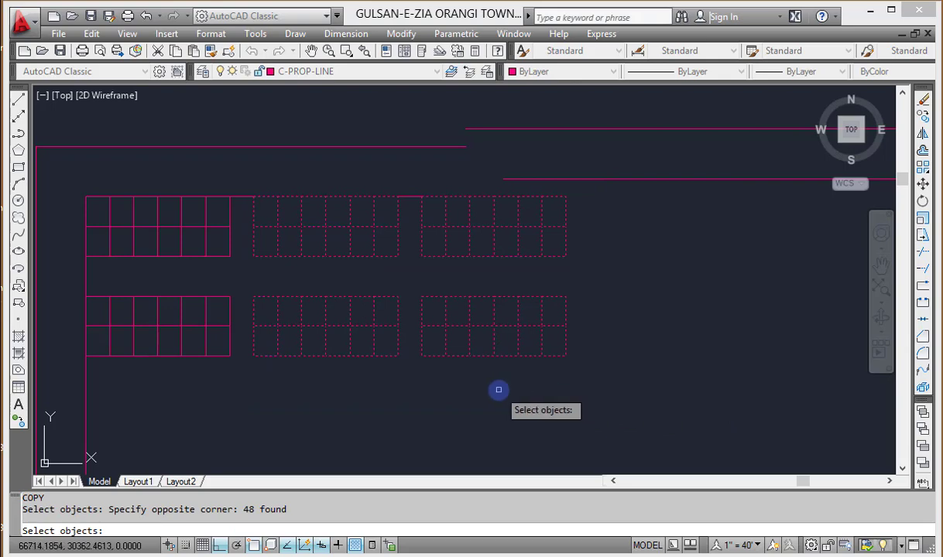
pyautogui.press('Return')
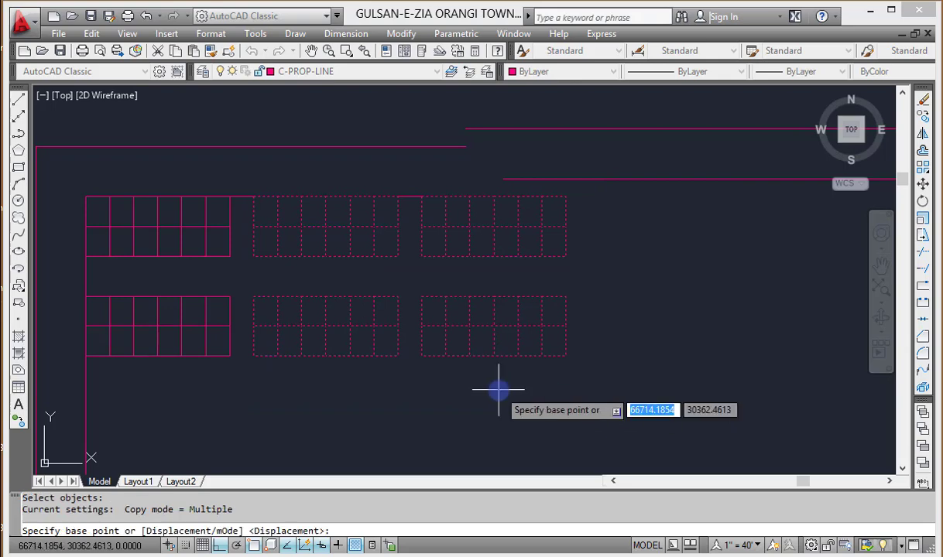
pyautogui.click(229, 198)
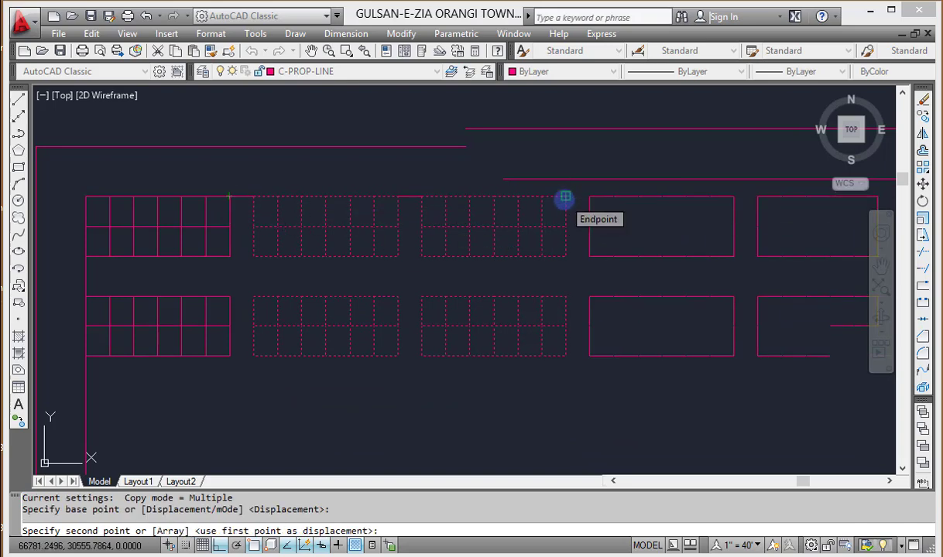
pyautogui.click(565, 197)
# Place further copies of the two block pairs end to end, snapping to each last upper-right corner, until the rows cross the inner site boundary.
pyautogui.moveTo(586, 259); pyautogui.dragTo(400, 269, button='middle')
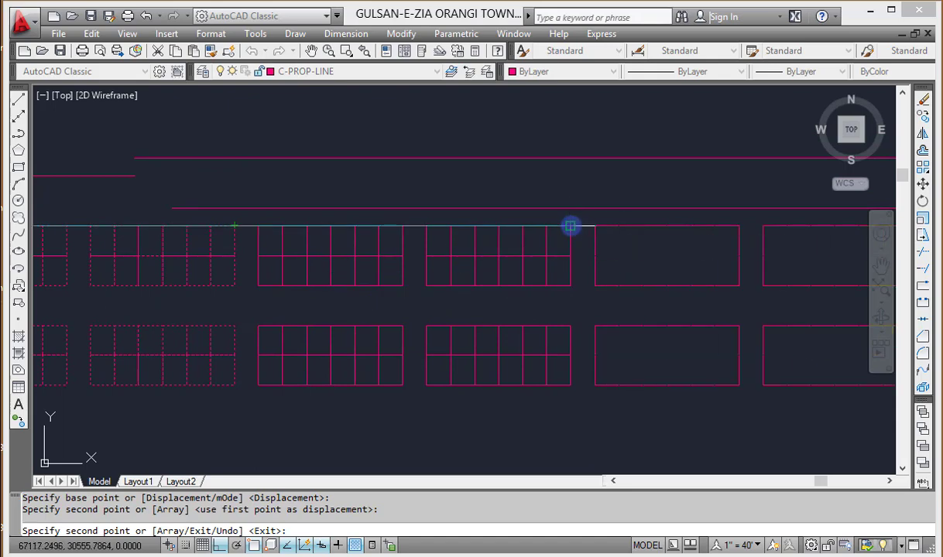
pyautogui.click(570, 226)
pyautogui.moveTo(695, 271); pyautogui.dragTo(307, 273, button='middle')
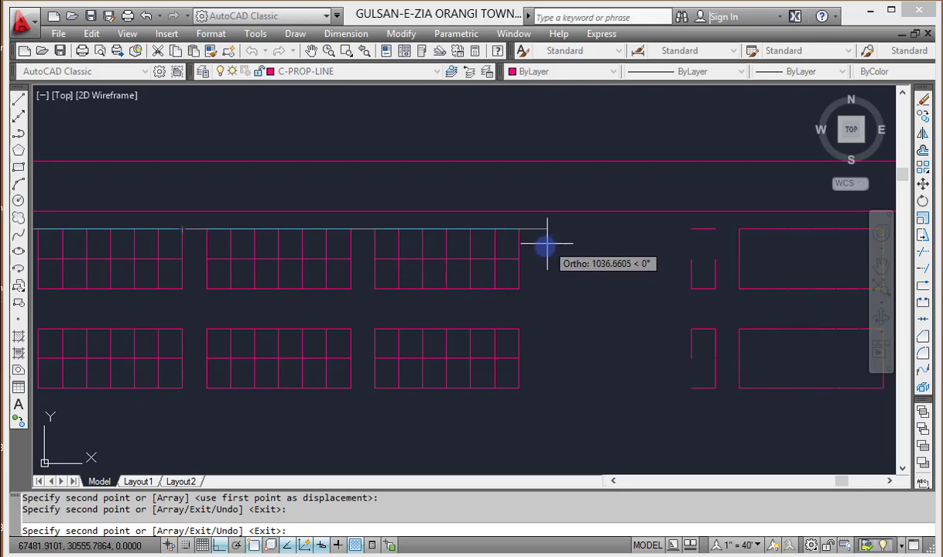
pyautogui.click(519, 229)
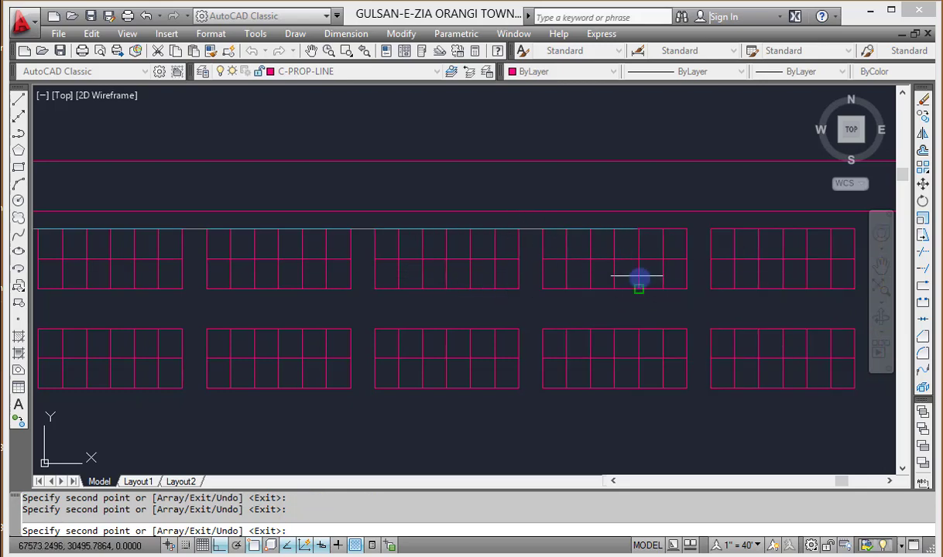
pyautogui.moveTo(637, 275); pyautogui.dragTo(232, 267, button='middle')
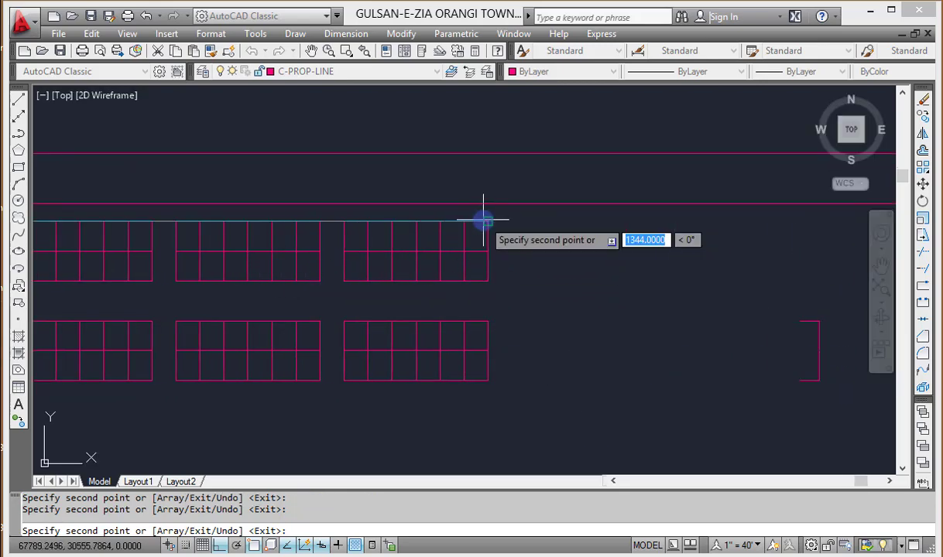
pyautogui.scroll(-2, 494, 263)
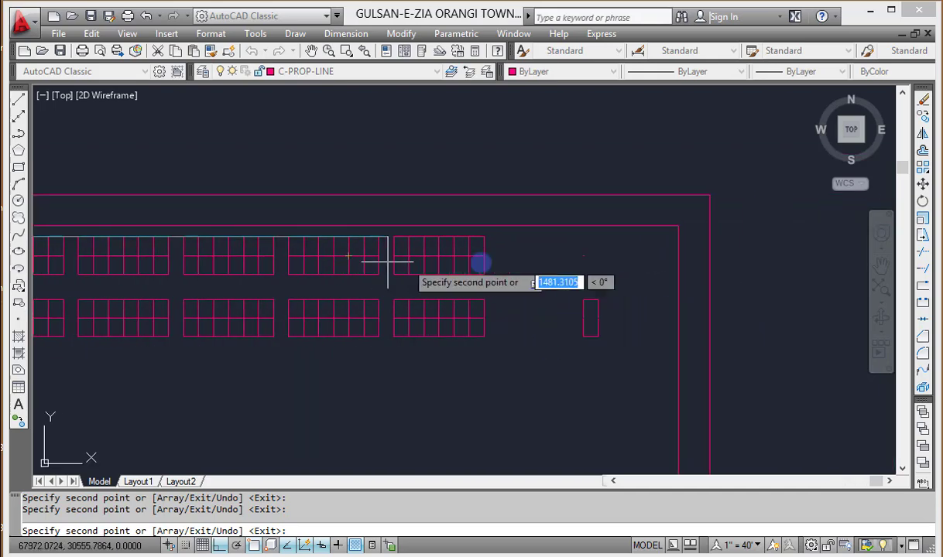
pyautogui.click(484, 236)
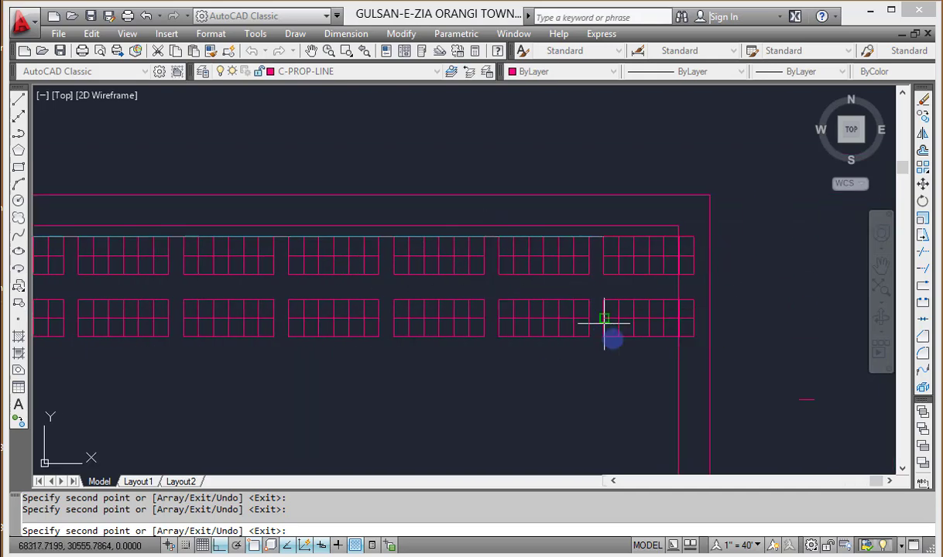
pyautogui.press('Escape')
# Erase the last plot column of both rows, which lies beyond the inner site boundary at the east end.
pyautogui.scroll(2, 698, 306)
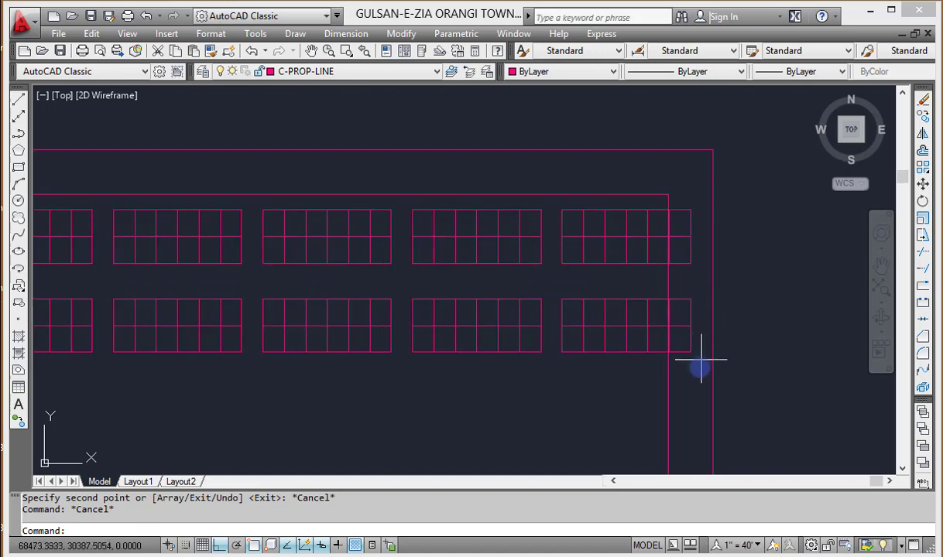
pyautogui.click(700, 387)
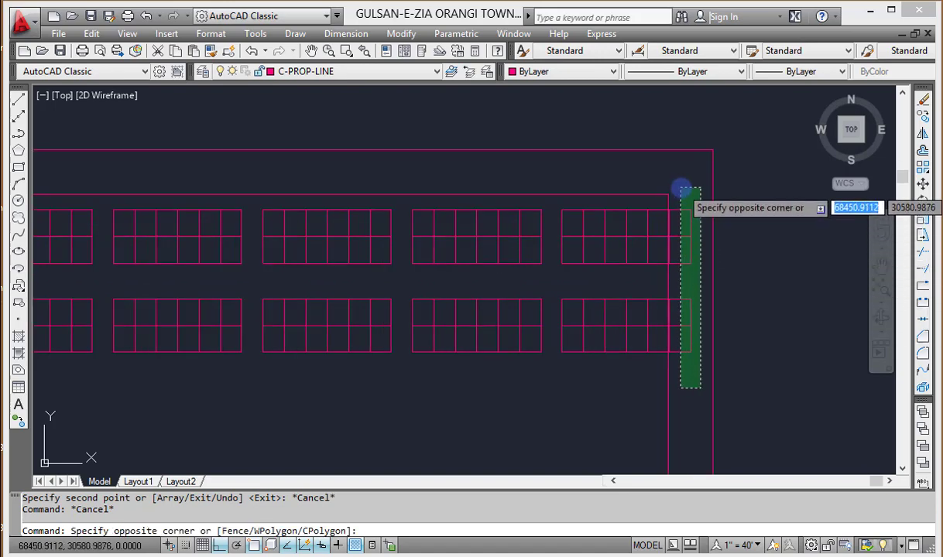
pyautogui.click(681, 191)
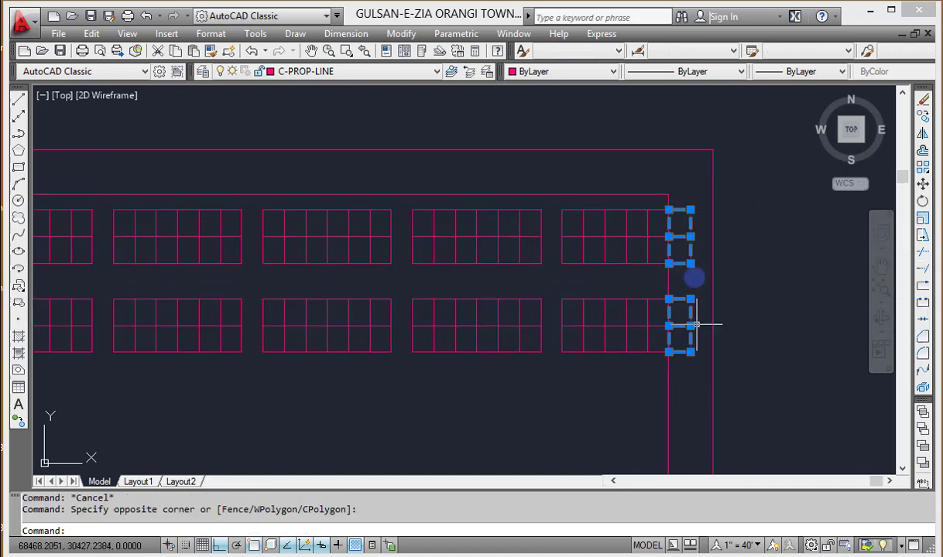
pyautogui.press('Delete')
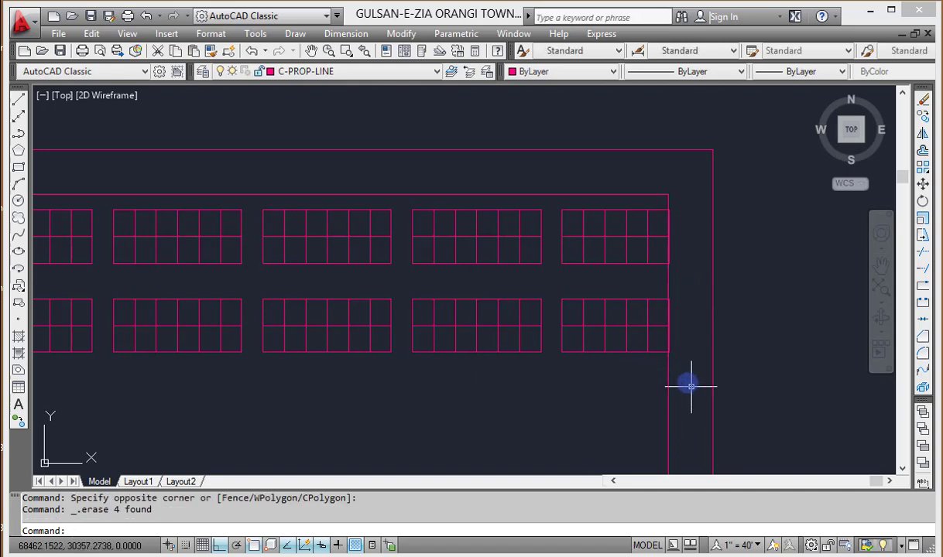
# Review the two rows of plot blocks and the remaining empty area within the sample site outline.
pyautogui.scroll(-6, 688, 363)
pyautogui.moveTo(573, 358); pyautogui.dragTo(578, 280, button='middle')
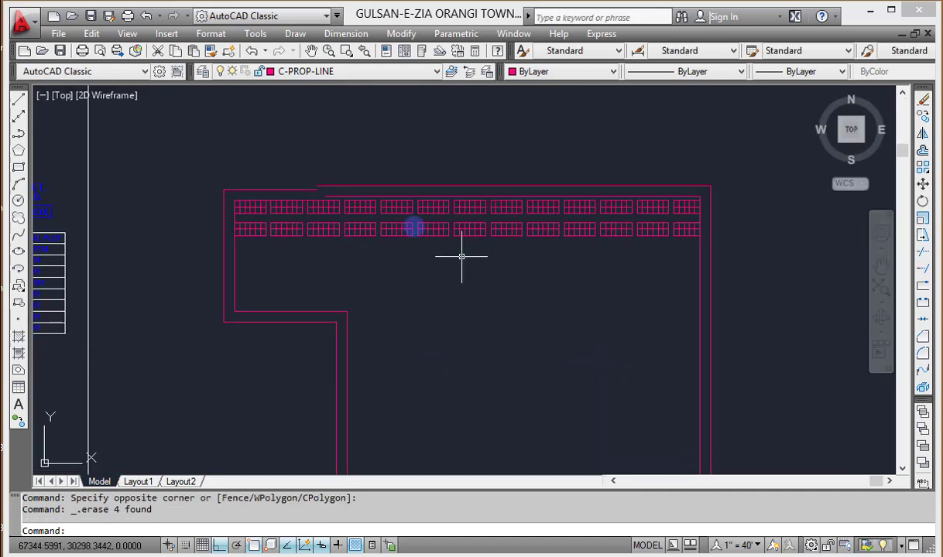
pyautogui.scroll(2, 429, 251)
pyautogui.moveTo(771, 268)
pyautogui.mouseDown(button='middle')
pyautogui.moveTo(669, 252)
pyautogui.moveTo(715, 250)
pyautogui.mouseUp(button='middle')
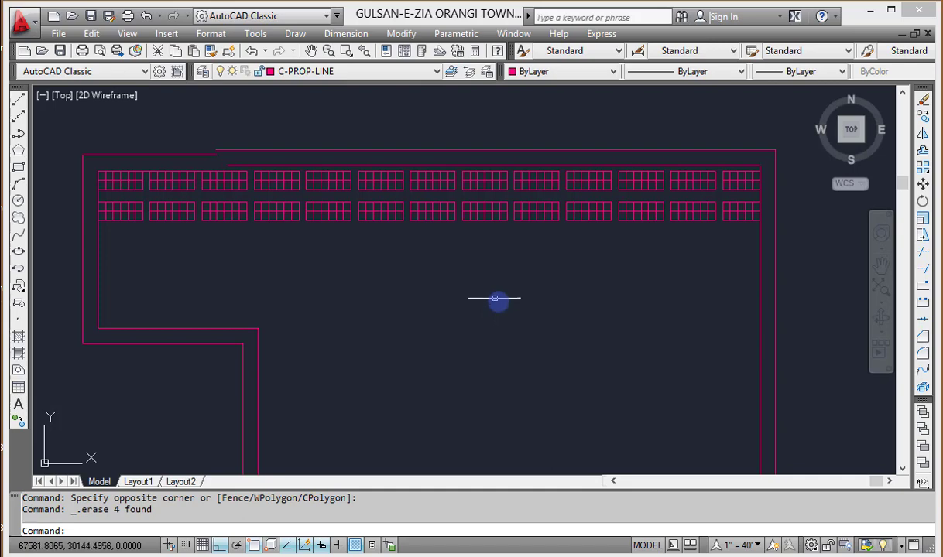
pyautogui.moveTo(493, 301)
pyautogui.mouseDown(button='middle')
pyautogui.moveTo(459, 253)
pyautogui.moveTo(486, 265)
pyautogui.moveTo(525, 262)
pyautogui.mouseUp(button='middle')
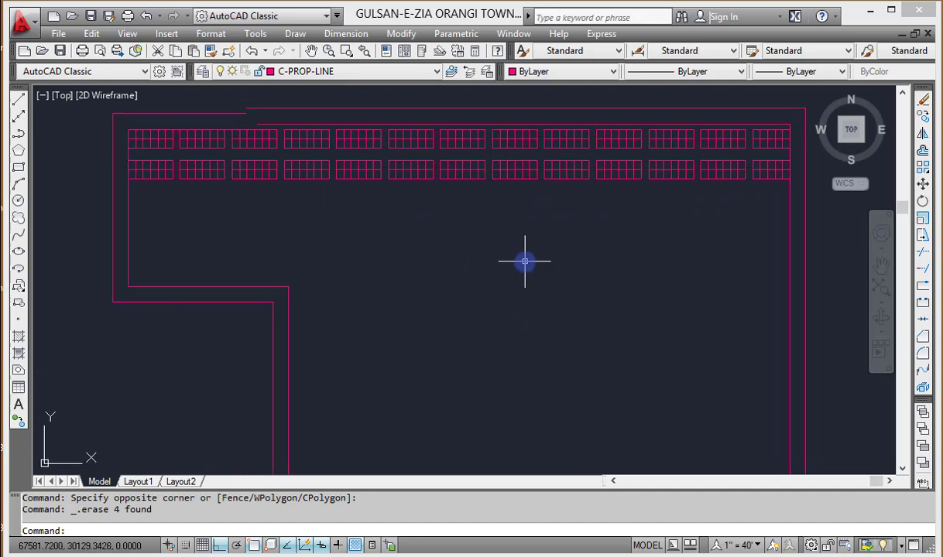
# Examine the finished town plan's blocks, roads and amenity plots, and compare it with the sample site layout.
pyautogui.scroll(-2, 524, 262)
pyautogui.moveTo(279, 309); pyautogui.dragTo(557, 283, button='middle')
pyautogui.scroll(-2, 557, 282)
pyautogui.scroll(3, 259, 372)
pyautogui.moveTo(257, 375); pyautogui.dragTo(315, 295, button='middle')
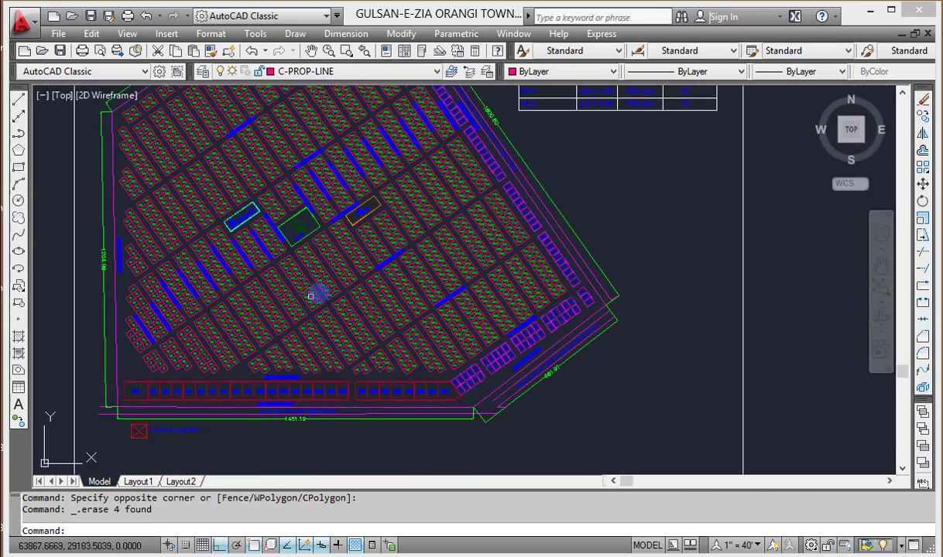
pyautogui.scroll(2, 316, 295)
pyautogui.scroll(-3, 444, 321)
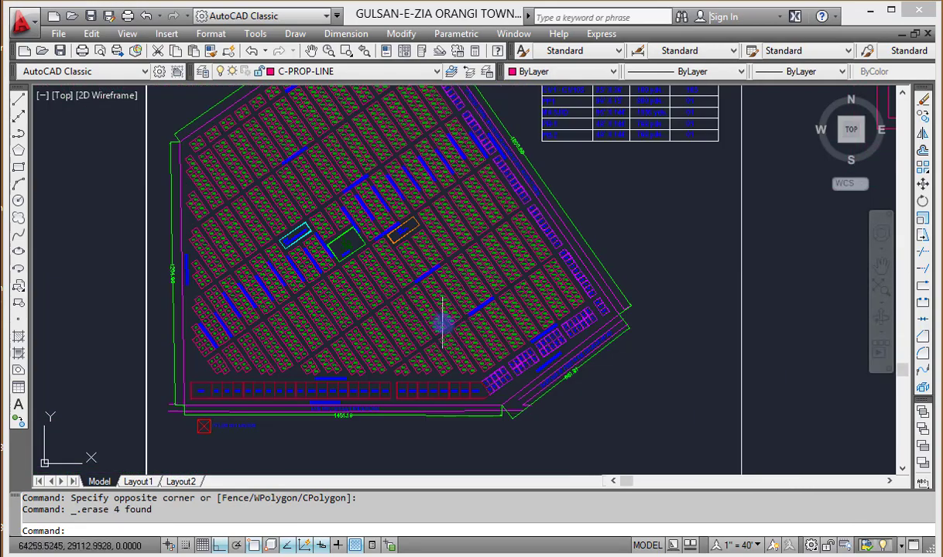
pyautogui.scroll(1, 445, 293)
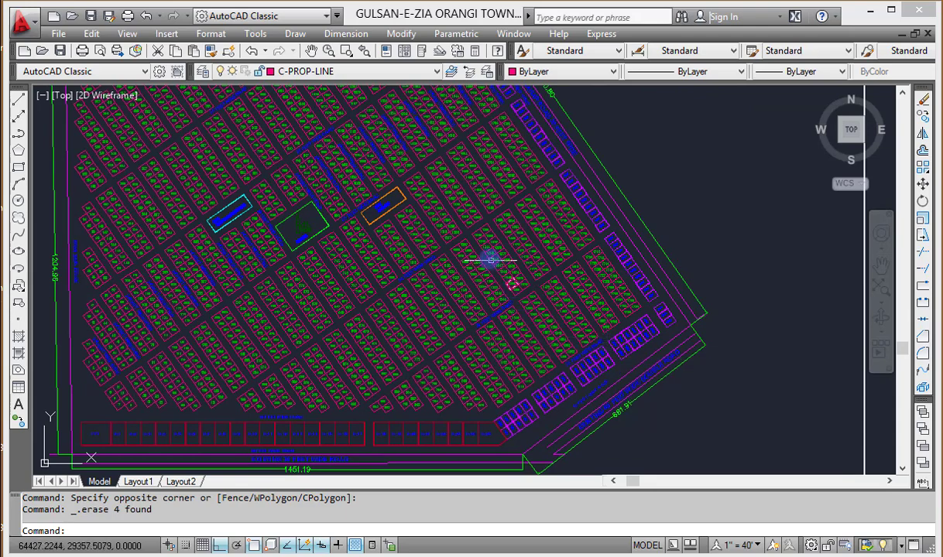
pyautogui.moveTo(488, 261); pyautogui.dragTo(520, 357, button='middle')
pyautogui.scroll(-2, 480, 312)
pyautogui.scroll(1, 372, 264)
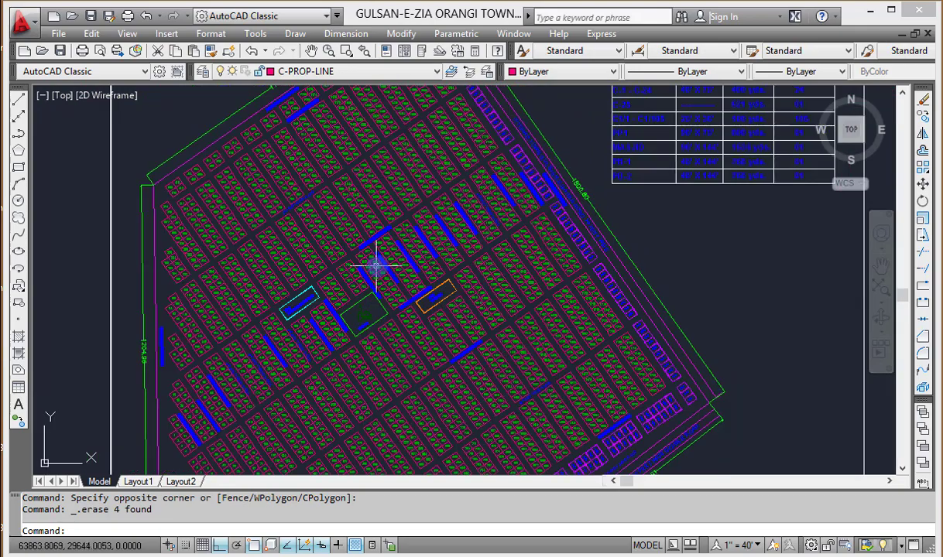
pyautogui.scroll(-2, 418, 303)
pyautogui.scroll(2, 418, 304)
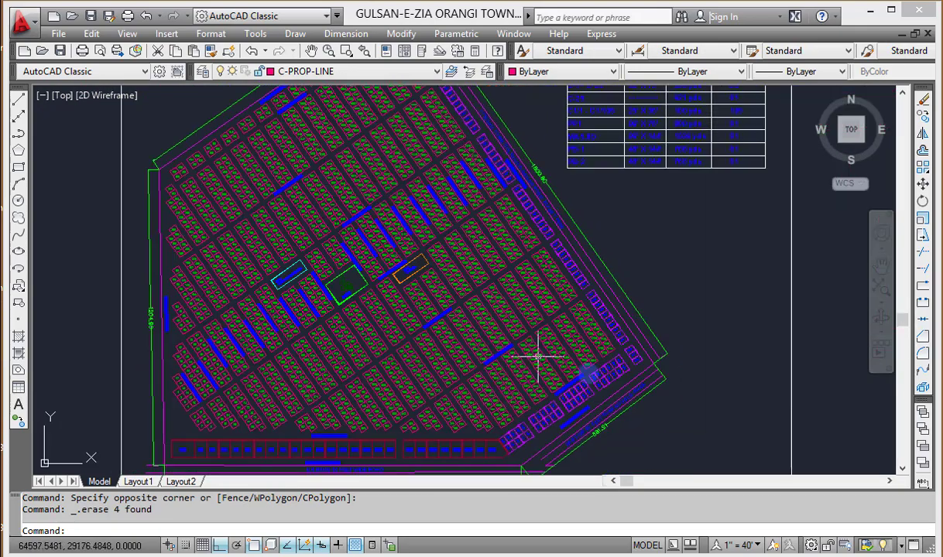
pyautogui.scroll(-4, 319, 345)
pyautogui.moveTo(446, 353); pyautogui.dragTo(292, 319, button='middle')
pyautogui.moveTo(398, 339); pyautogui.dragTo(455, 347, button='middle')
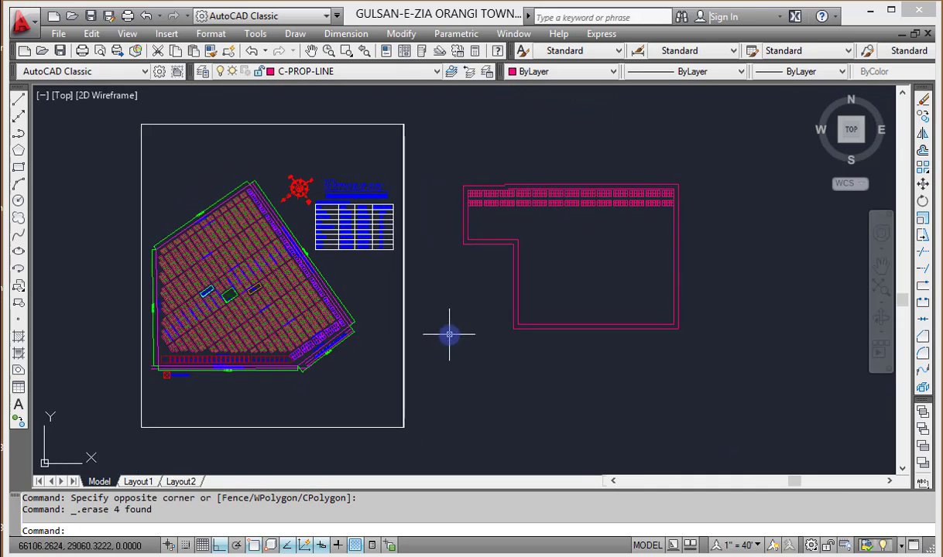